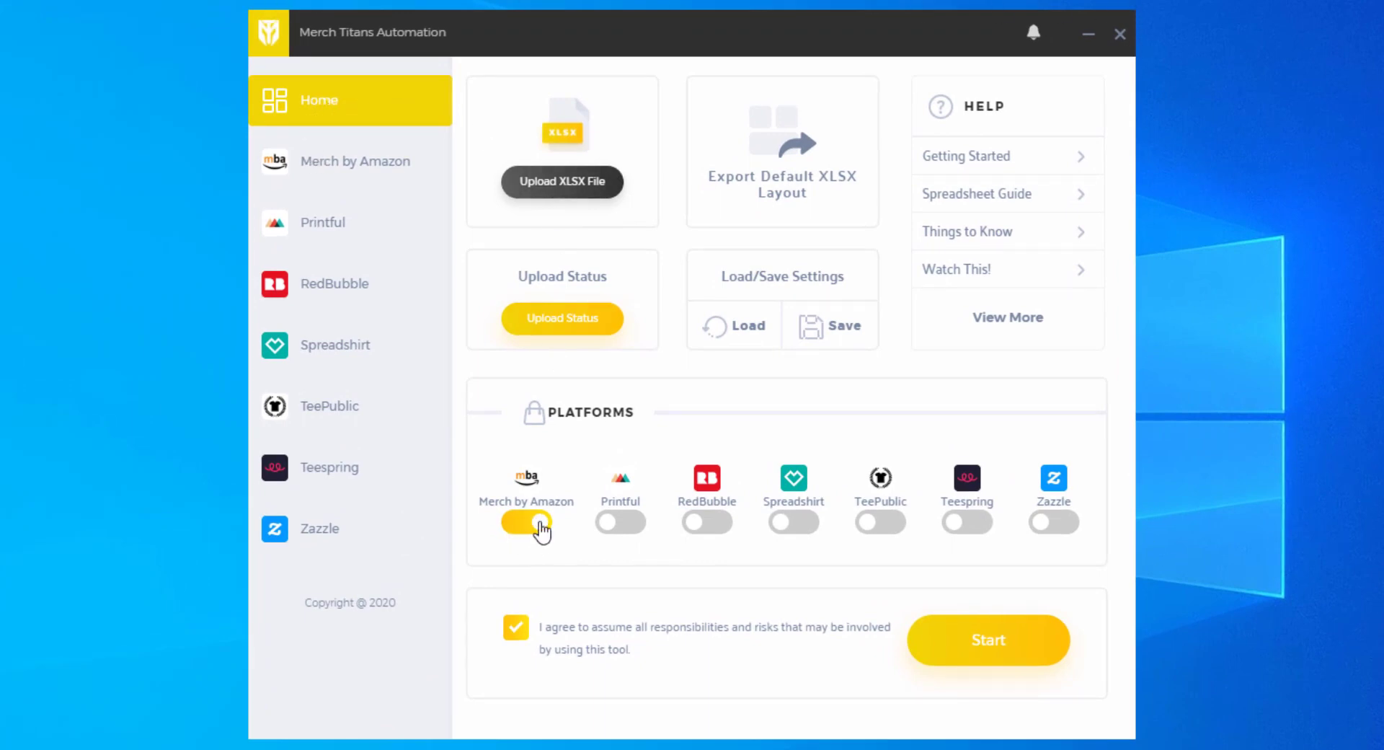
Make sure the Merch by Amazon platform is enabled and upload Camping Data.xlsx from the Desktop.
{"action": "left_click", "coordinate": [521, 531]}
{"action": "left_click", "coordinate": [525, 532]}
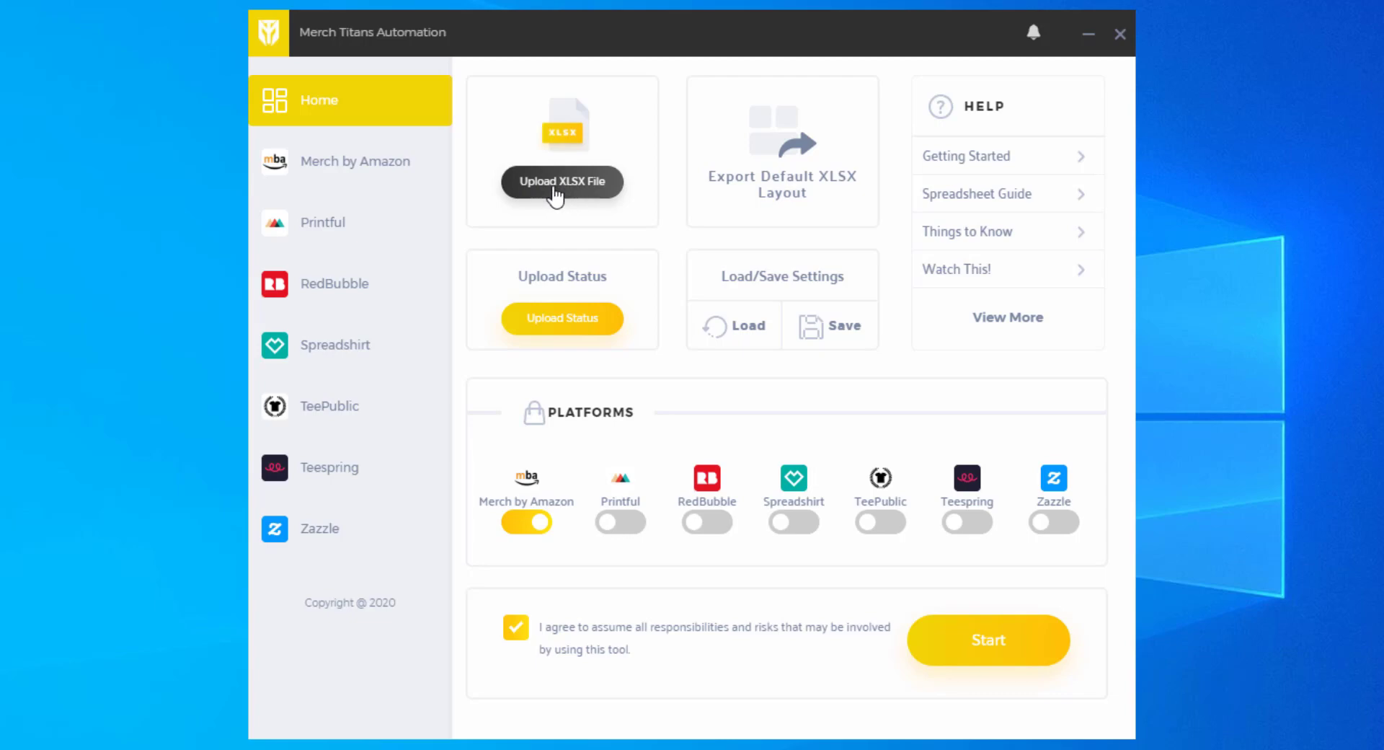
{"action": "left_click", "coordinate": [582, 199]}
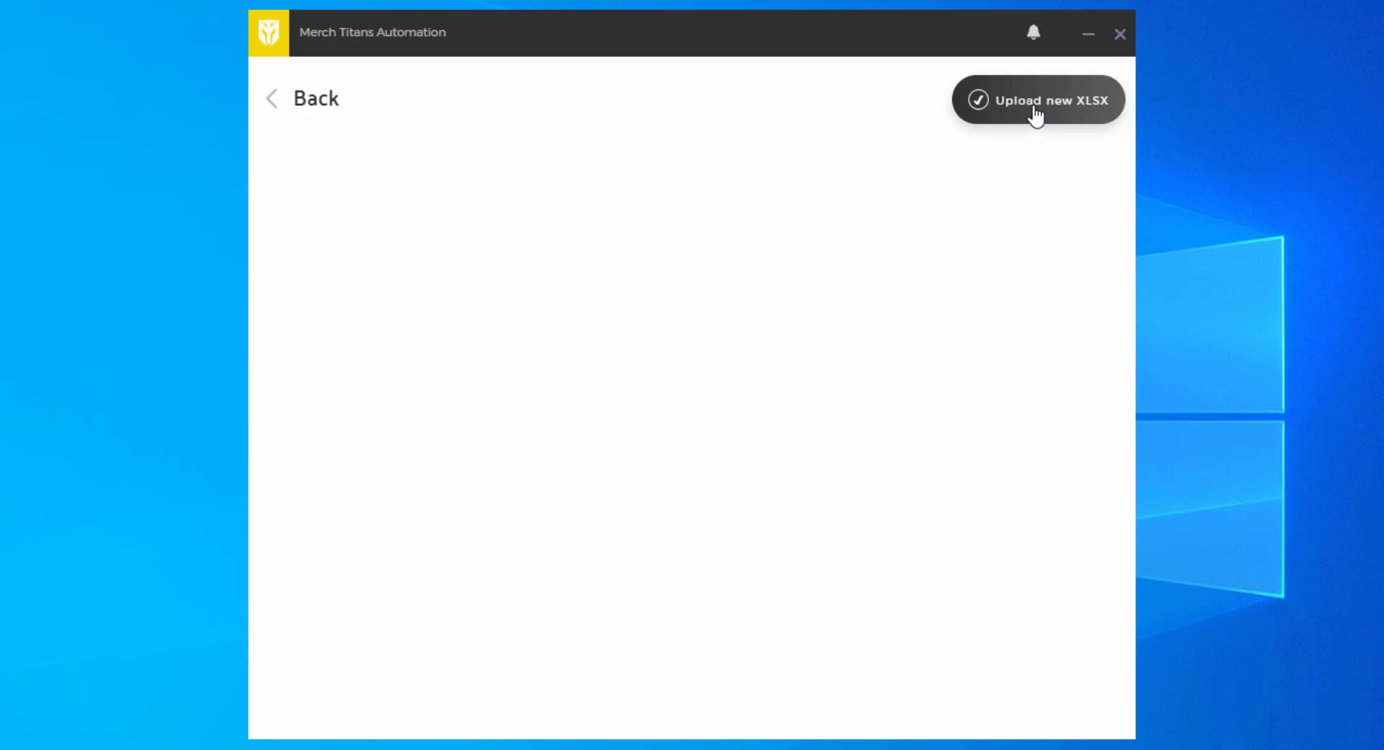
{"action": "left_click", "coordinate": [989, 102]}
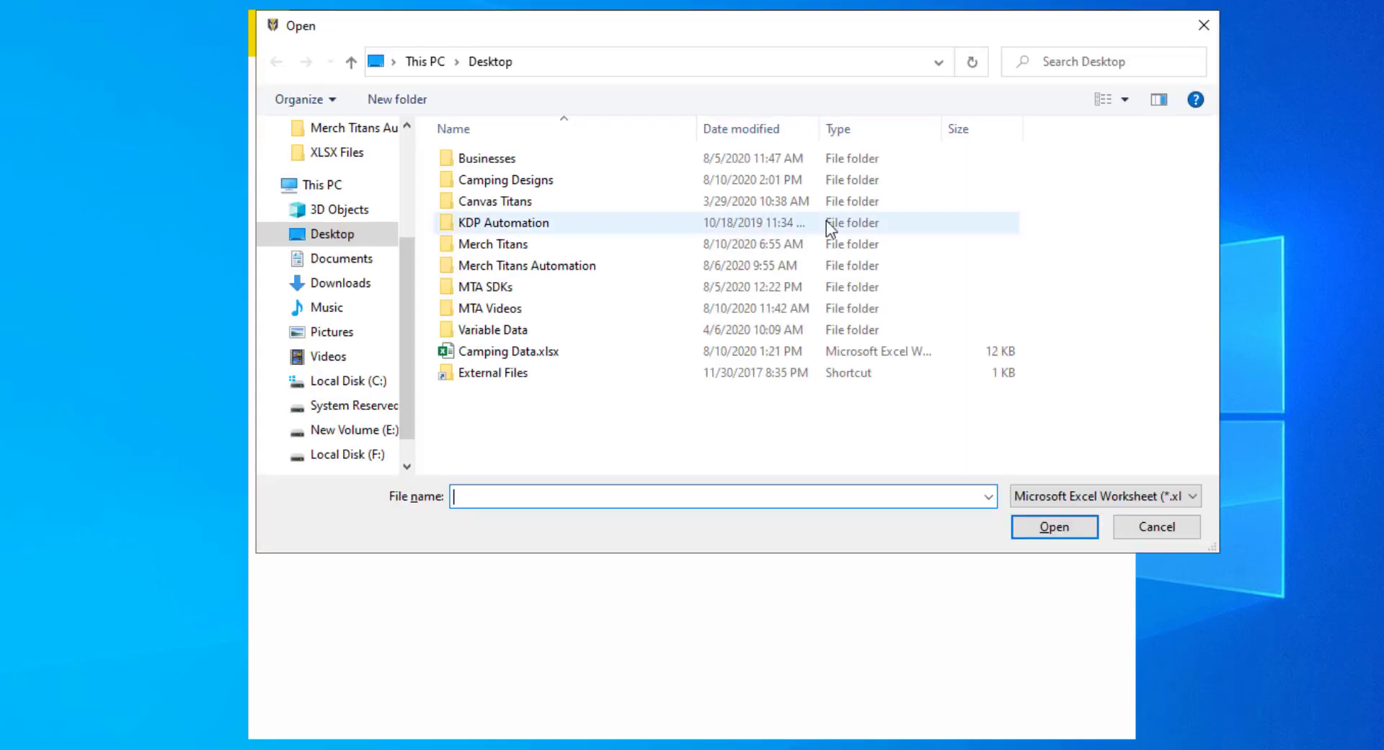
{"action": "double_click", "coordinate": [480, 352]}
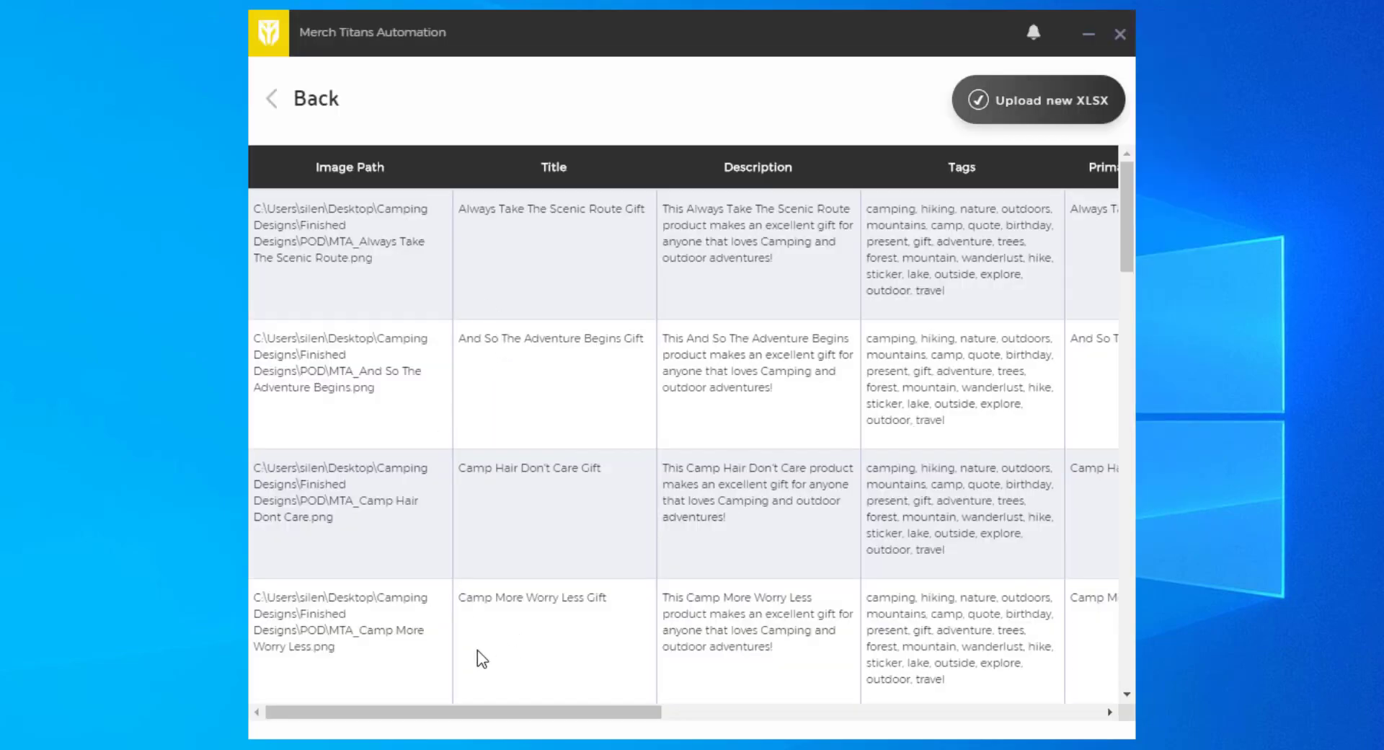
Review the uploaded rows with their image paths, titles, descriptions and tags, and return to the home page.
{"action": "mouse_move", "coordinate": [423, 714]}
{"action": "left_mouse_down"}
{"action": "mouse_move", "coordinate": [998, 714]}
{"action": "mouse_move", "coordinate": [473, 697]}
{"action": "mouse_move", "coordinate": [399, 713]}
{"action": "left_mouse_up"}
{"action": "scroll", "coordinate": [519, 321], "scroll_direction": "down", "scroll_amount": 20}
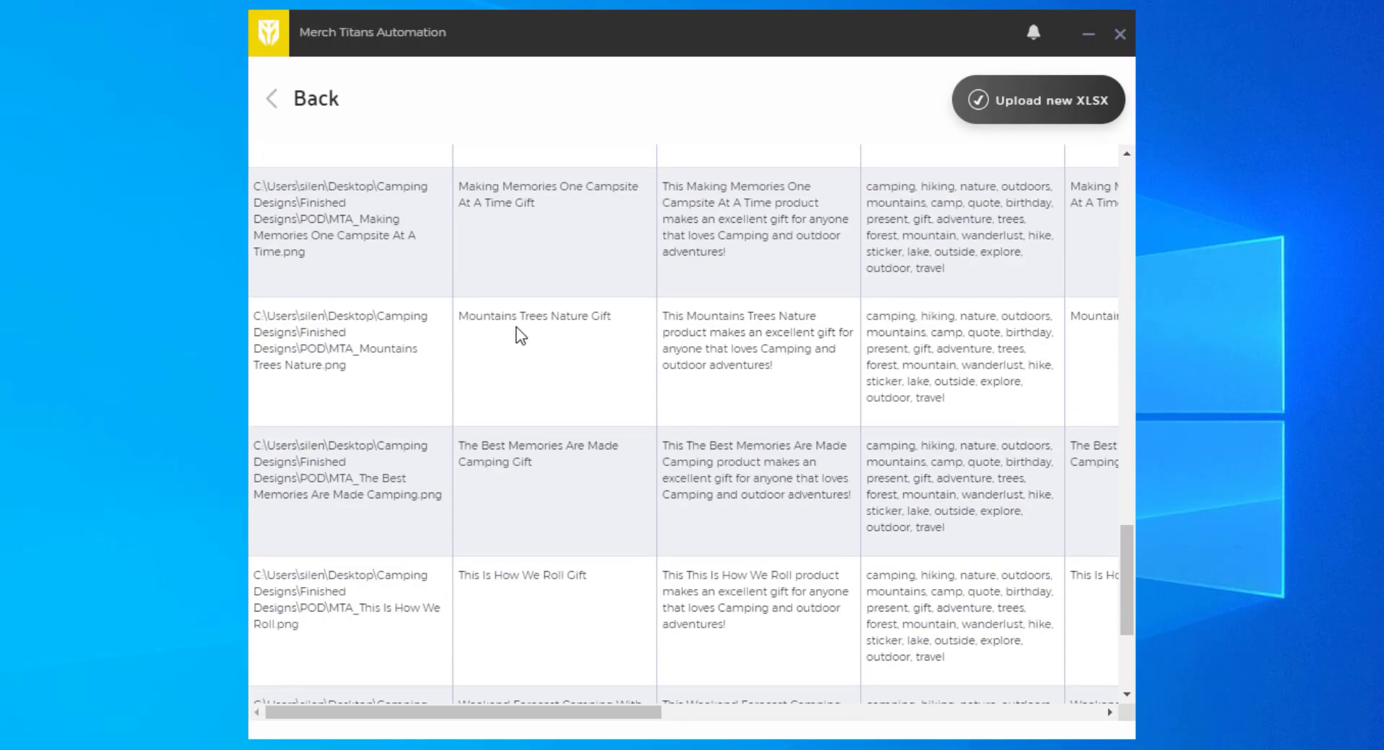
{"action": "scroll", "coordinate": [522, 334], "scroll_direction": "up", "scroll_amount": 20}
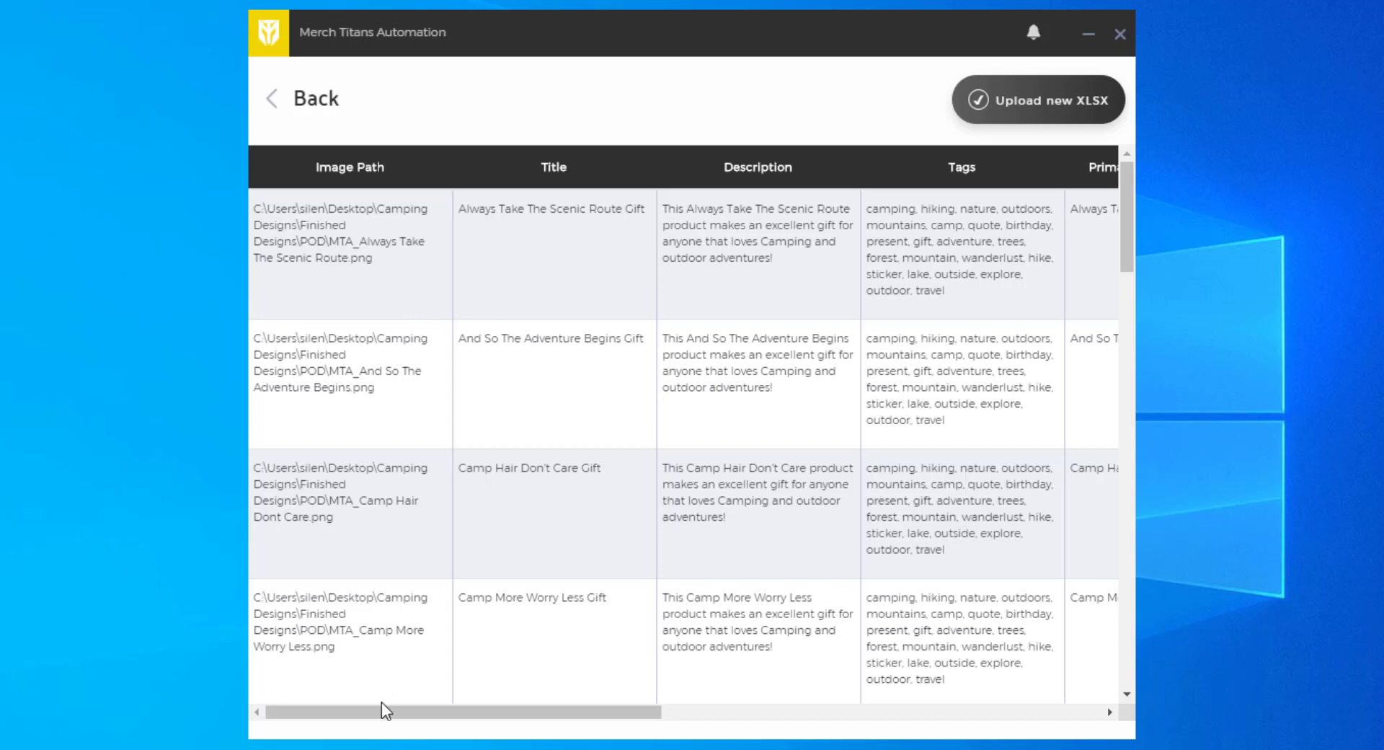
{"action": "left_click_drag", "start_coordinate": [383, 712], "coordinate": [253, 695]}
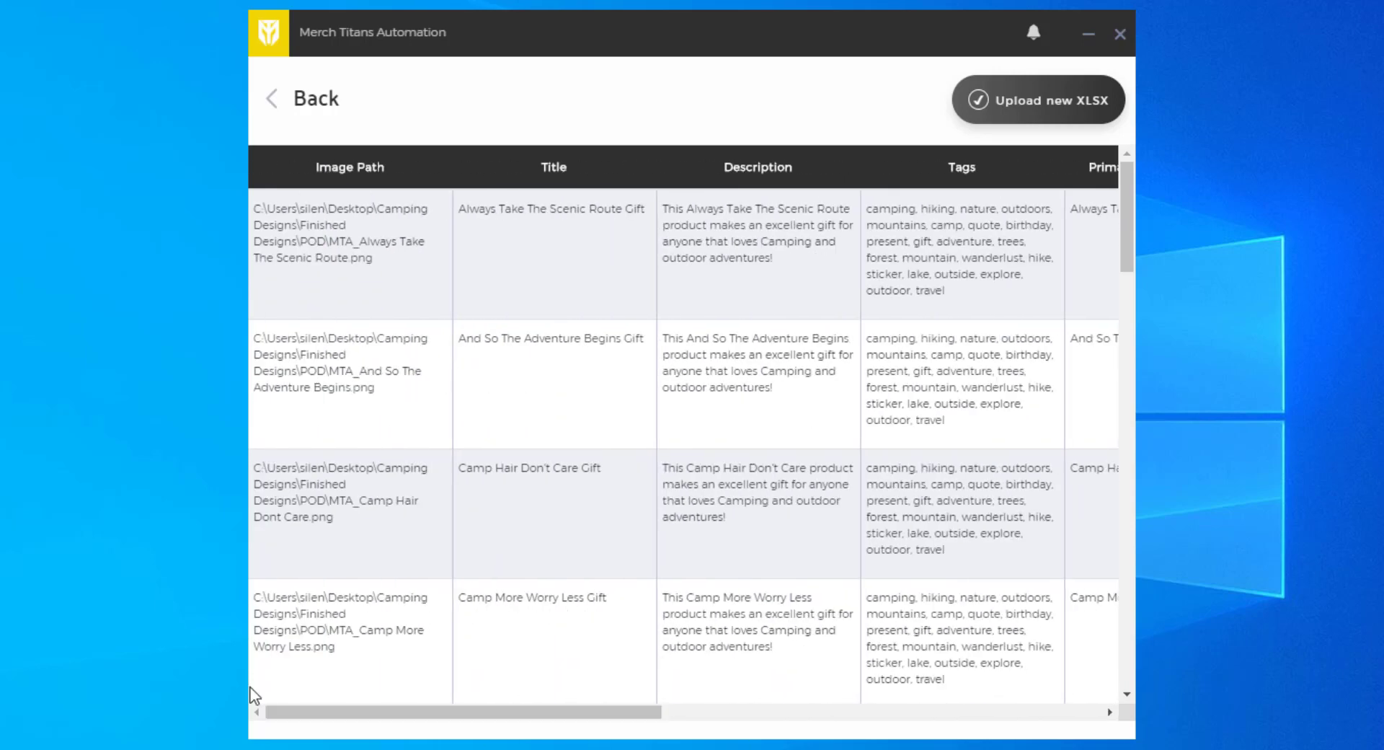
{"action": "left_click", "coordinate": [290, 115]}
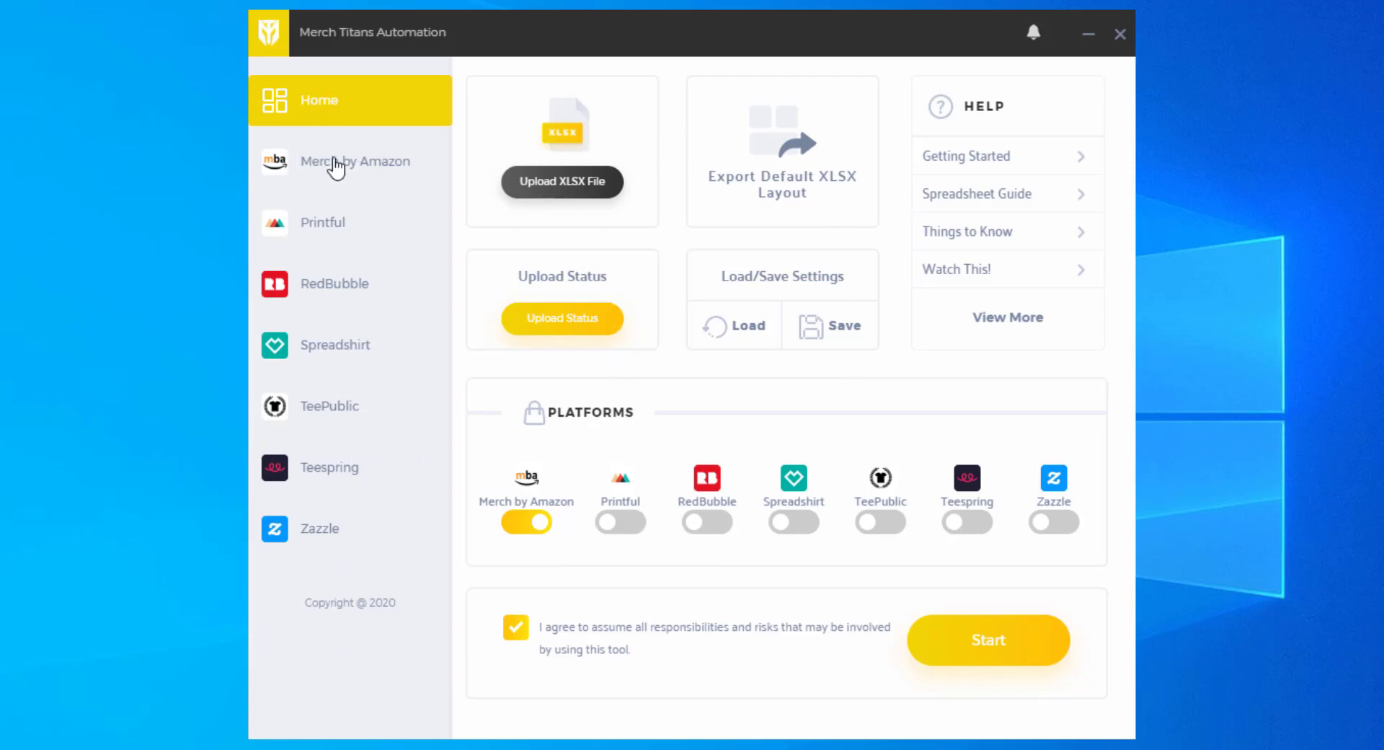
Open the Merch by Amazon settings and look over the available options and marketplace sections.
{"action": "left_click", "coordinate": [336, 164]}
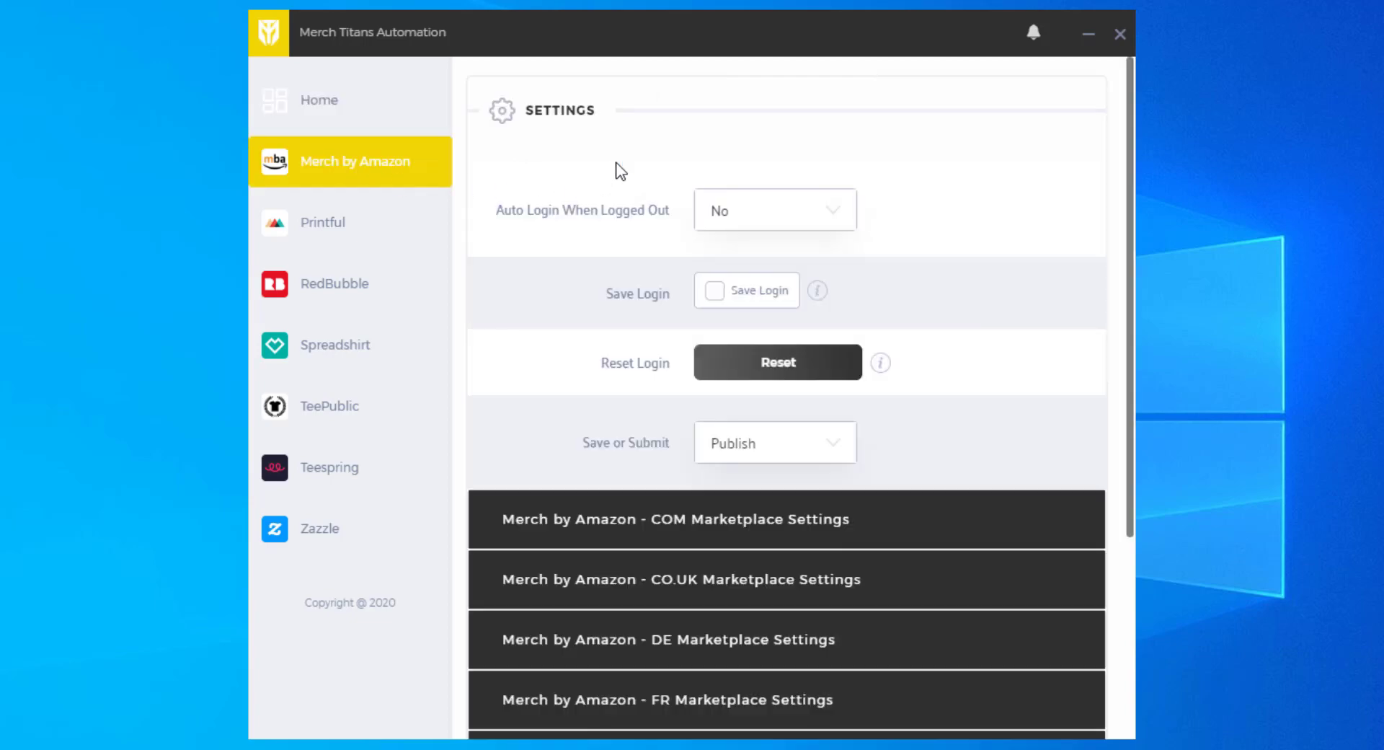
{"action": "scroll", "coordinate": [616, 186], "scroll_direction": "down", "scroll_amount": 4}
{"action": "scroll", "coordinate": [618, 202], "scroll_direction": "up", "scroll_amount": 4}
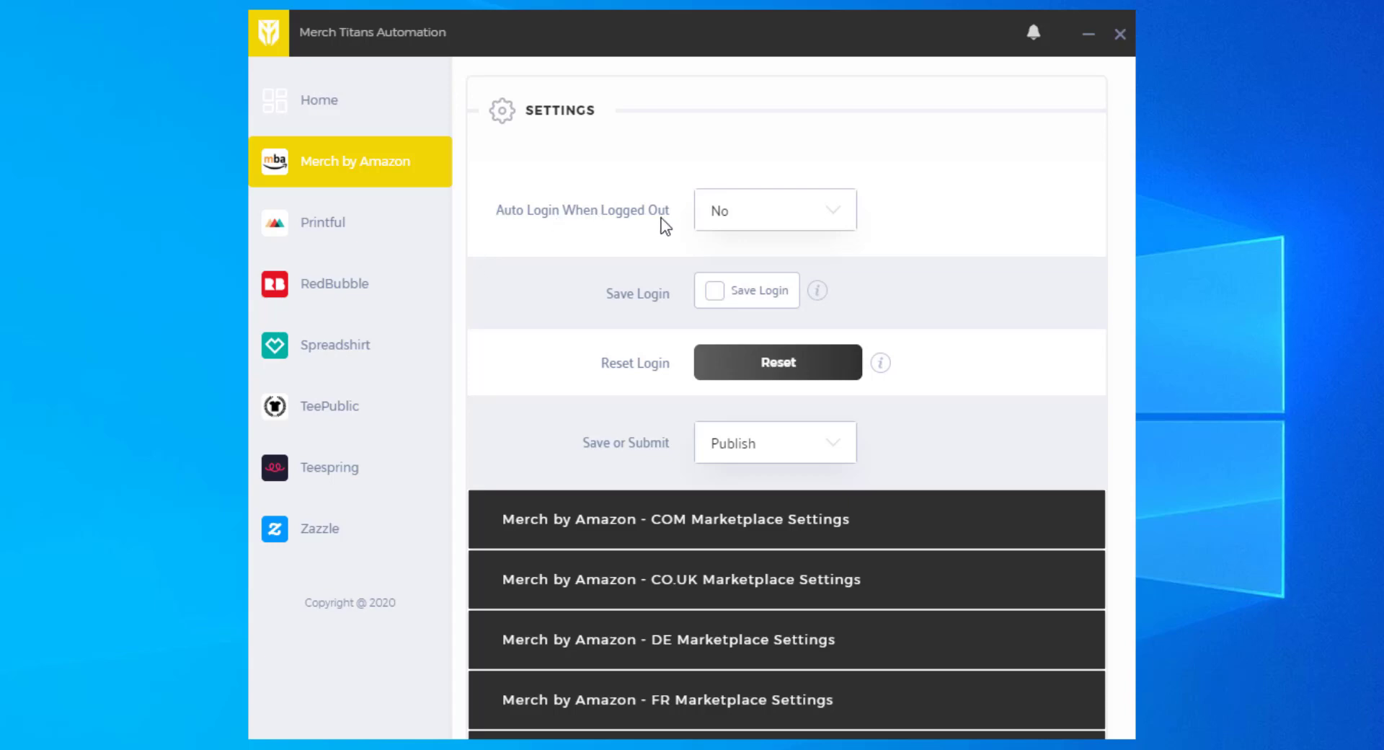
Set Auto Login When Logged Out to Yes, inspect the email and password fields, and set it back to No.
{"action": "left_click", "coordinate": [781, 229]}
{"action": "left_click", "coordinate": [739, 291]}
{"action": "left_click", "coordinate": [710, 290]}
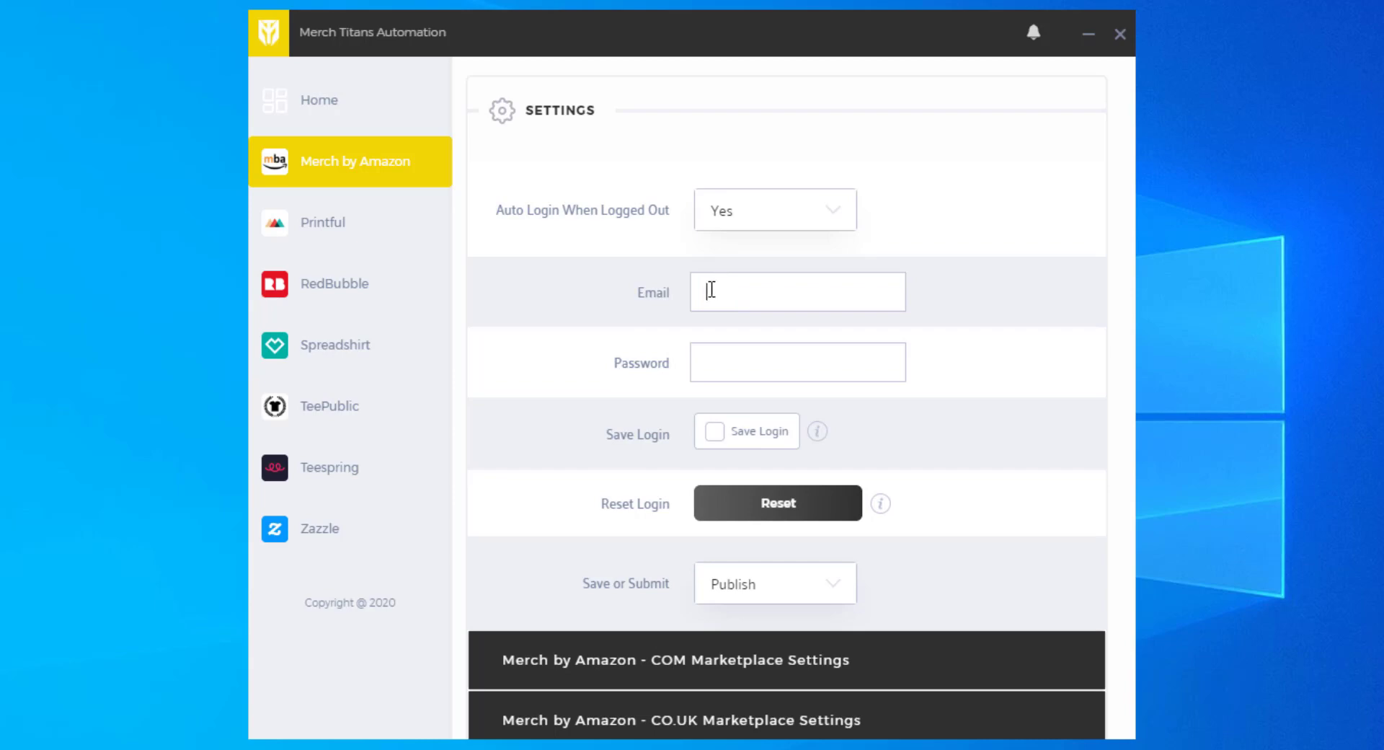
{"action": "left_click", "coordinate": [712, 356]}
{"action": "left_click", "coordinate": [736, 217]}
{"action": "left_click", "coordinate": [737, 208]}
{"action": "left_click", "coordinate": [752, 257]}
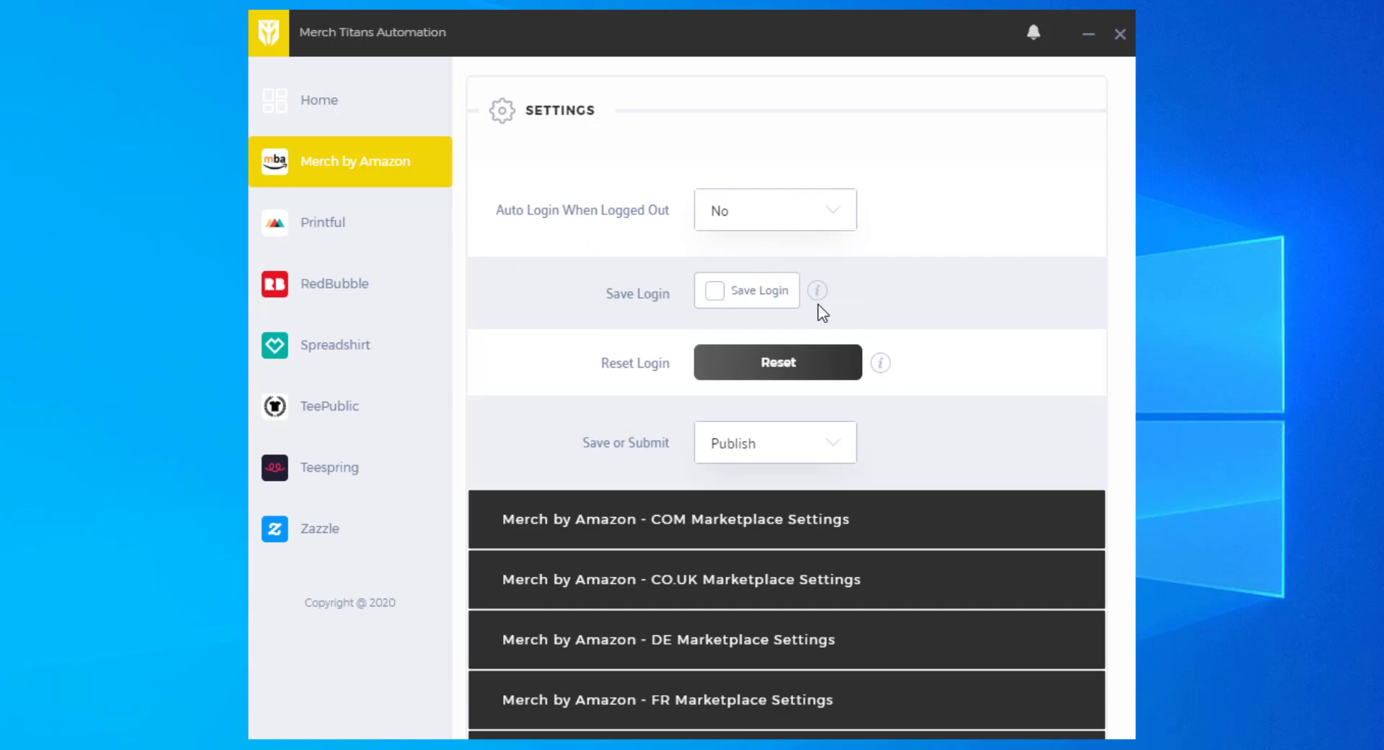
Enable Save Login and choose Publish for the Save or Submit setting.
{"action": "mouse_move", "coordinate": [822, 295]}
{"action": "left_click", "coordinate": [718, 292]}
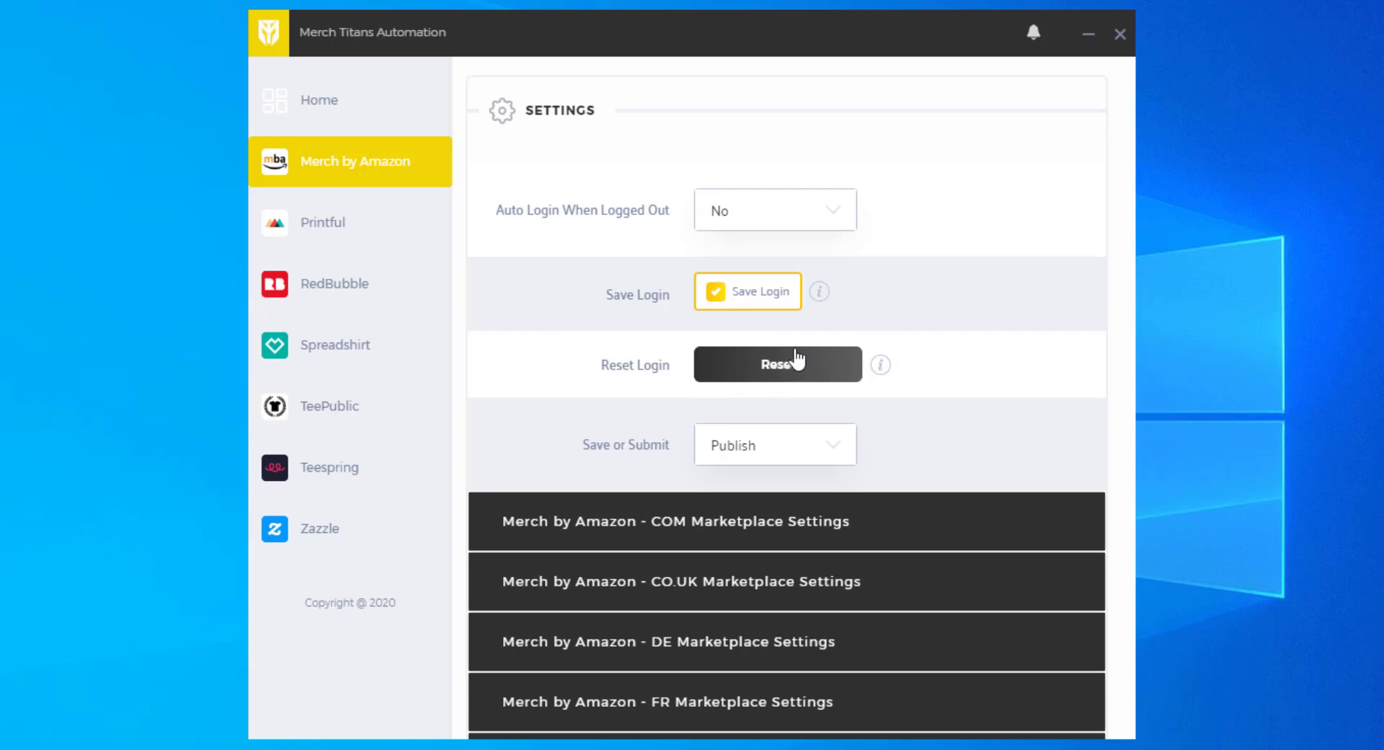
{"action": "scroll", "coordinate": [911, 306], "scroll_direction": "down", "scroll_amount": 1}
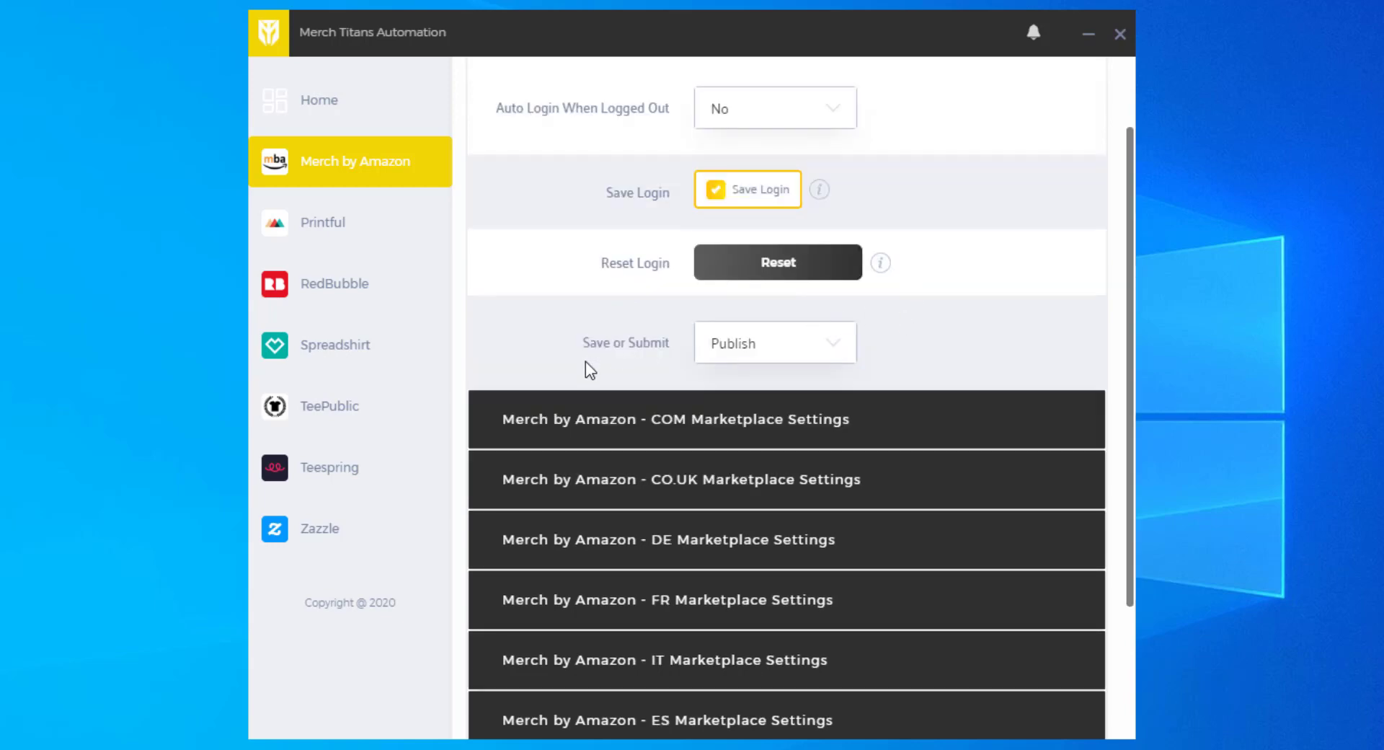
{"action": "left_click", "coordinate": [757, 351]}
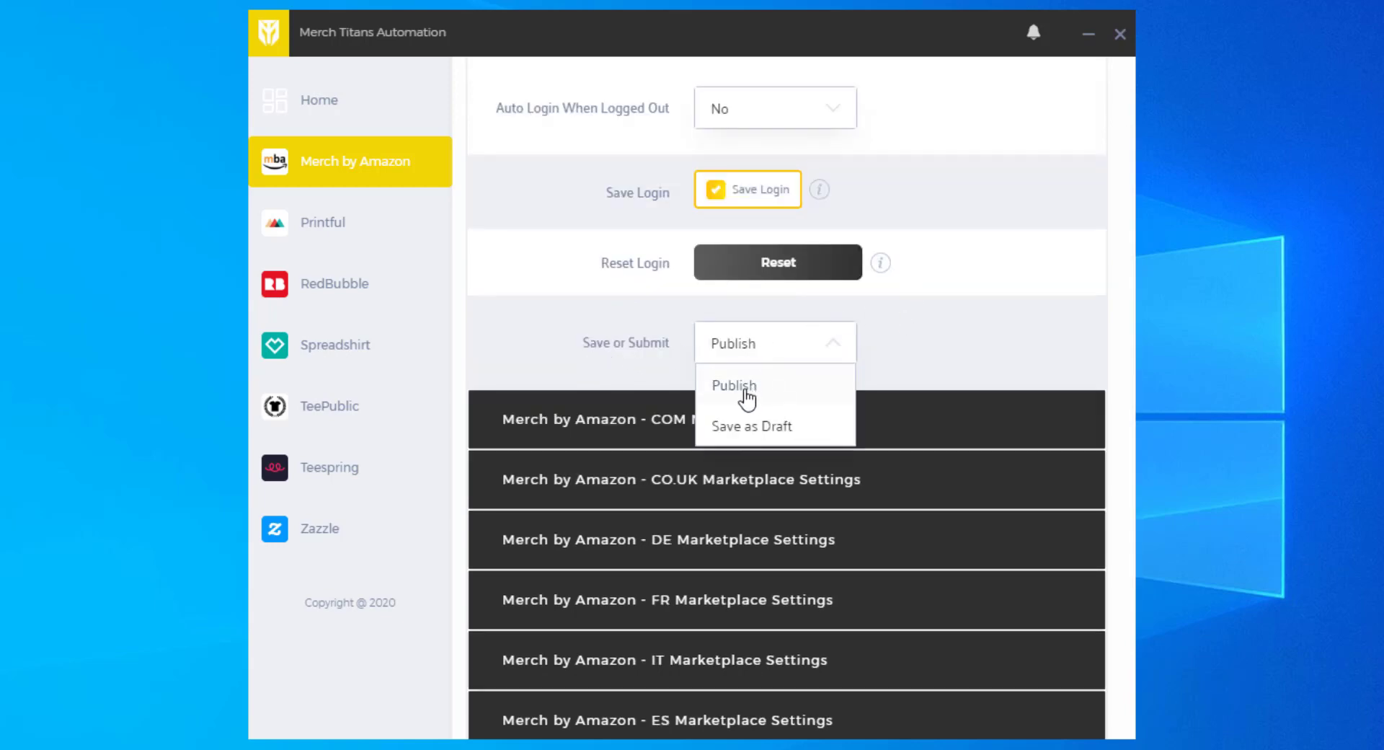
{"action": "left_click", "coordinate": [643, 332]}
{"action": "left_click", "coordinate": [730, 352]}
{"action": "left_click", "coordinate": [731, 387]}
{"action": "left_click", "coordinate": [746, 359]}
{"action": "left_click", "coordinate": [757, 379]}
{"action": "scroll", "coordinate": [913, 335], "scroll_direction": "up", "scroll_amount": 2}
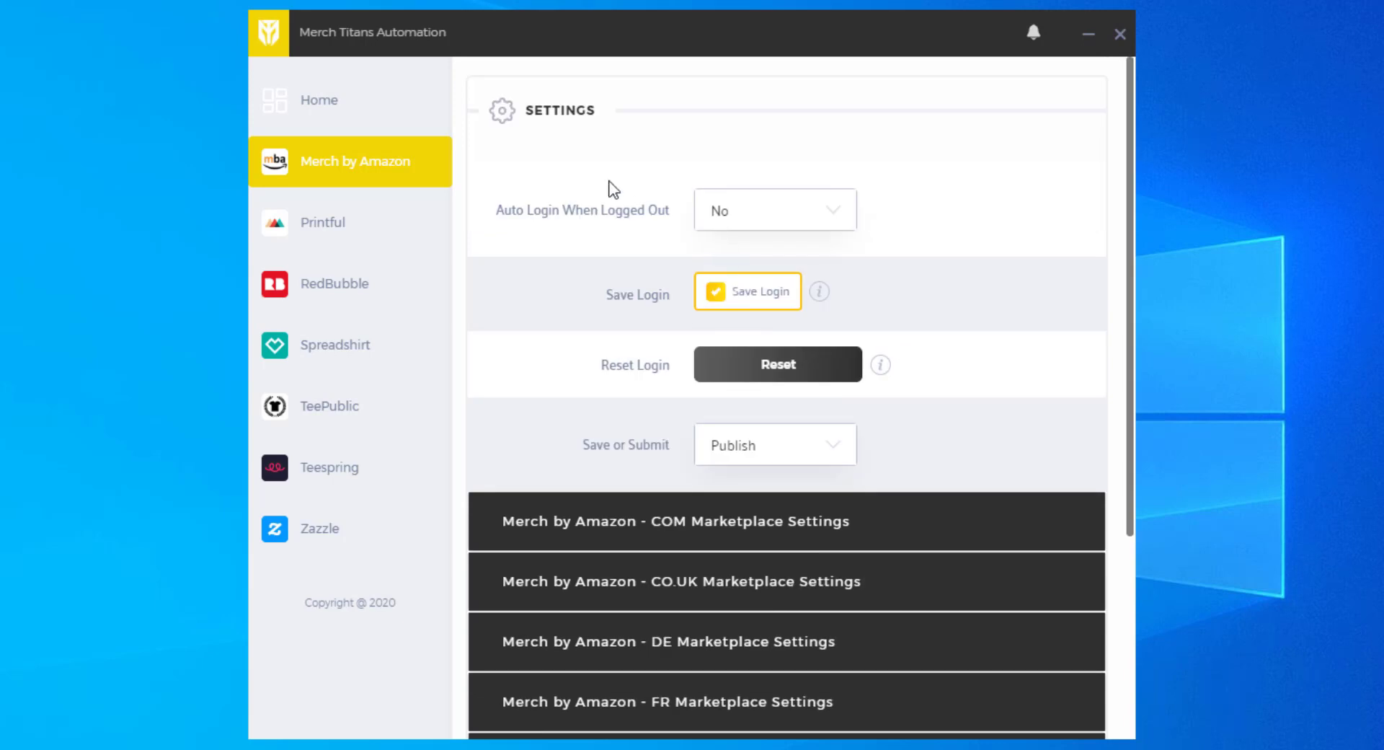
Expand the COM Marketplace Settings section to show its product selection.
{"action": "scroll", "coordinate": [760, 331], "scroll_direction": "down", "scroll_amount": 4}
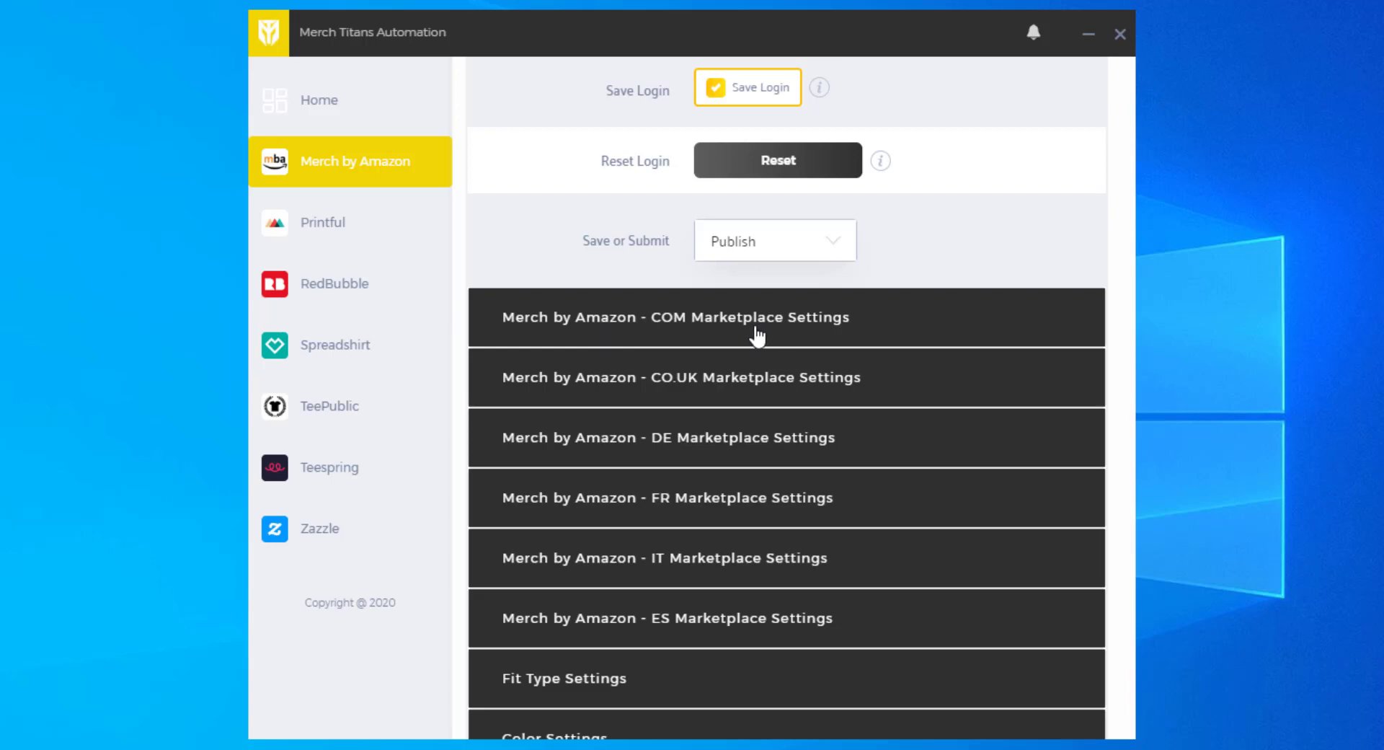
{"action": "left_click", "coordinate": [757, 336]}
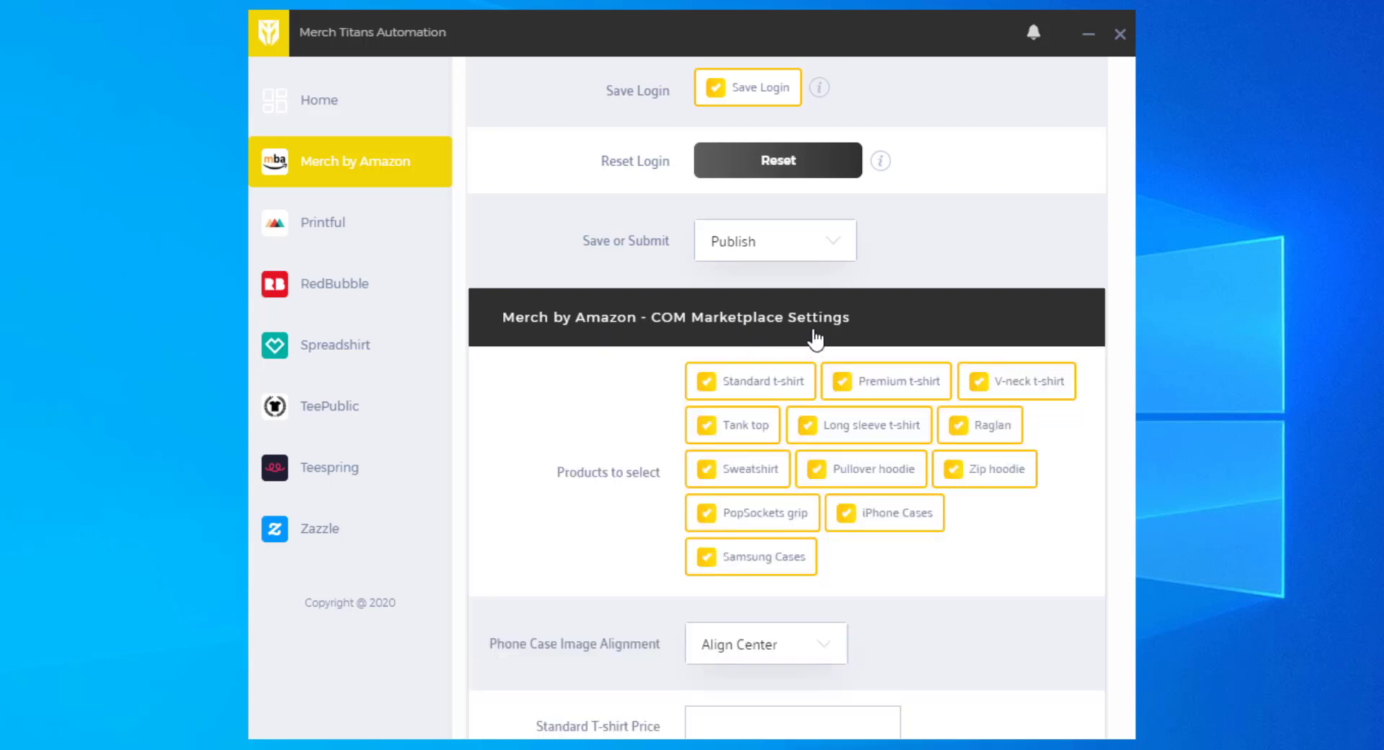
{"action": "left_click", "coordinate": [817, 338]}
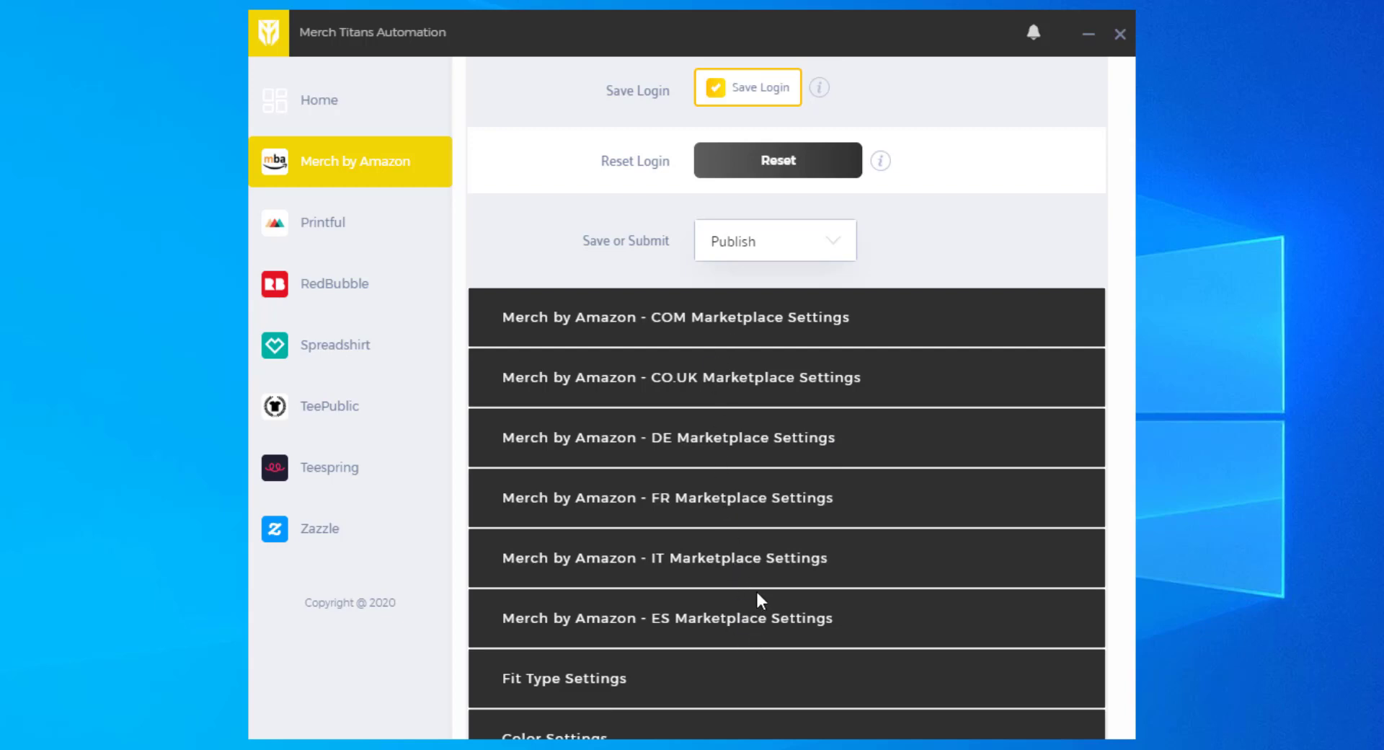
{"action": "scroll", "coordinate": [744, 555], "scroll_direction": "up", "scroll_amount": 3}
{"action": "left_click", "coordinate": [730, 531]}
{"action": "scroll", "coordinate": [798, 436], "scroll_direction": "down", "scroll_amount": 3}
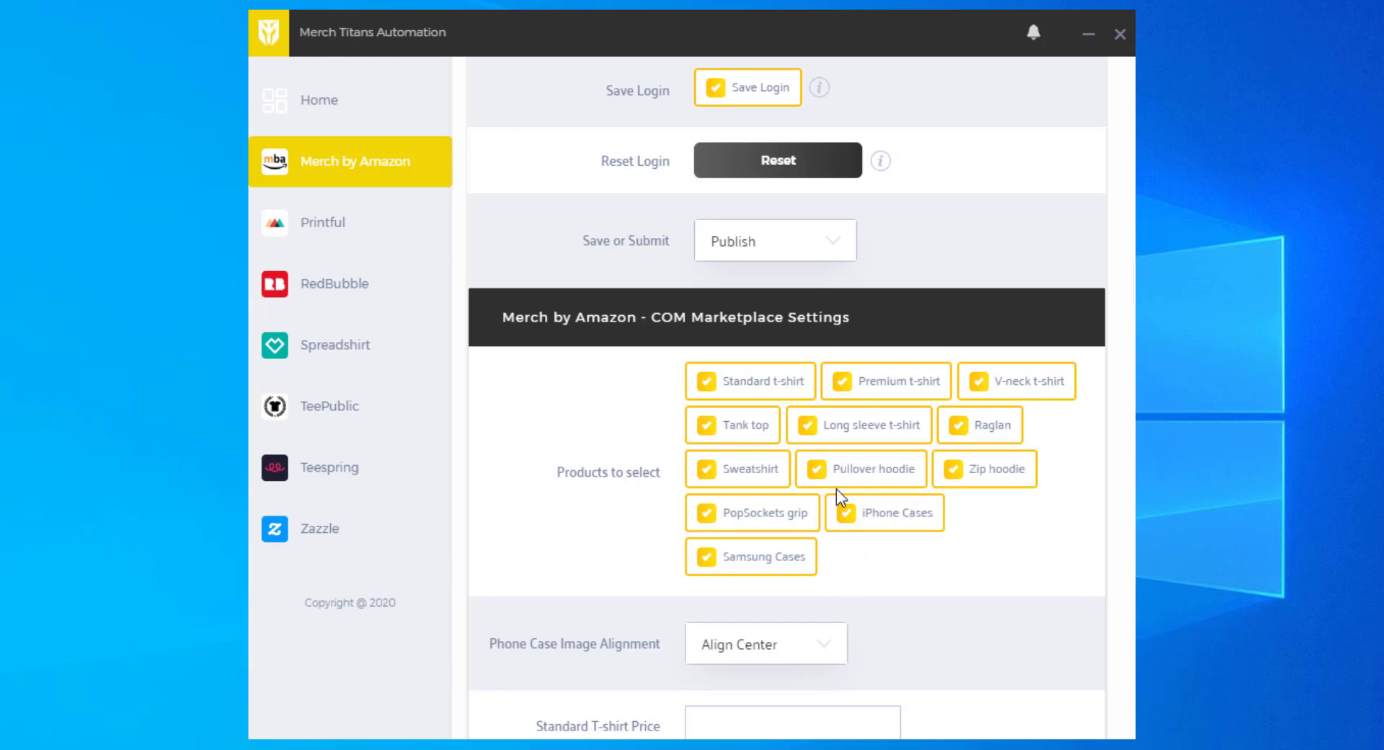
Deselect every COM marketplace product except Standard t-shirt.
{"action": "left_click", "coordinate": [880, 395]}
{"action": "left_click", "coordinate": [871, 431]}
{"action": "left_click", "coordinate": [982, 393]}
{"action": "left_click", "coordinate": [980, 425]}
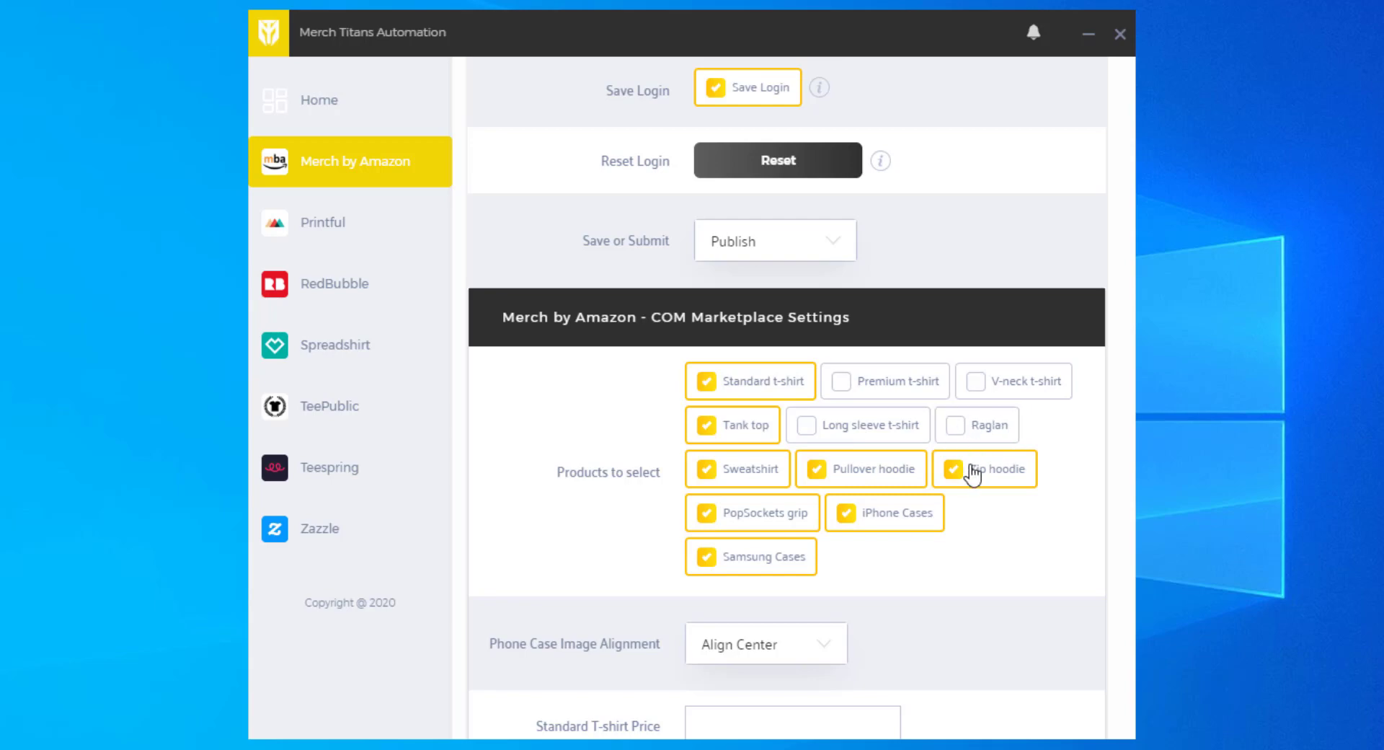
{"action": "left_click", "coordinate": [970, 470]}
{"action": "left_click", "coordinate": [865, 470]}
{"action": "left_click", "coordinate": [717, 470]}
{"action": "left_click", "coordinate": [728, 512]}
{"action": "left_click", "coordinate": [881, 513]}
{"action": "left_click", "coordinate": [758, 556]}
{"action": "left_click", "coordinate": [735, 425]}
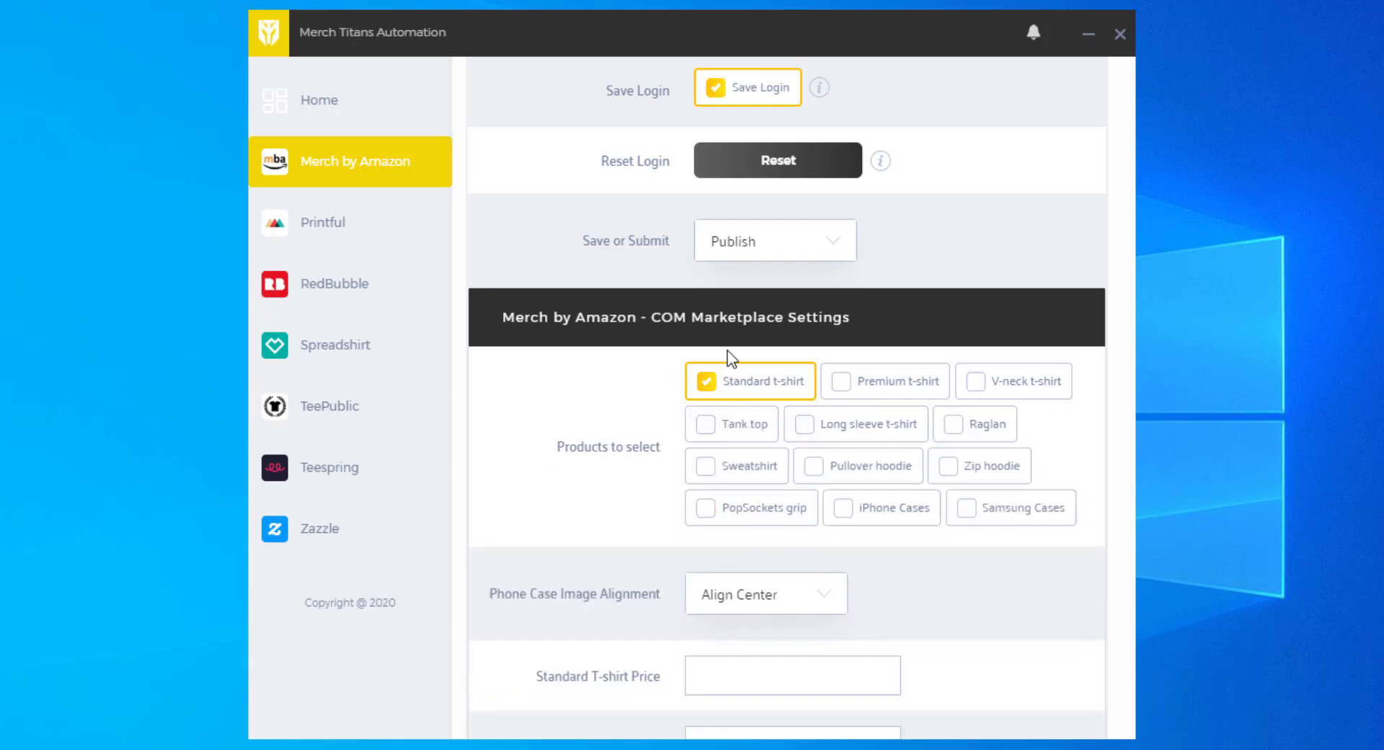
Reselect all the COM marketplace products, from Premium t-shirt through Samsung Cases, and look at the phone case alignment and price settings.
{"action": "left_click", "coordinate": [845, 384]}
{"action": "left_click", "coordinate": [1038, 388]}
{"action": "left_click", "coordinate": [741, 427]}
{"action": "left_click", "coordinate": [861, 425]}
{"action": "left_click", "coordinate": [1021, 431]}
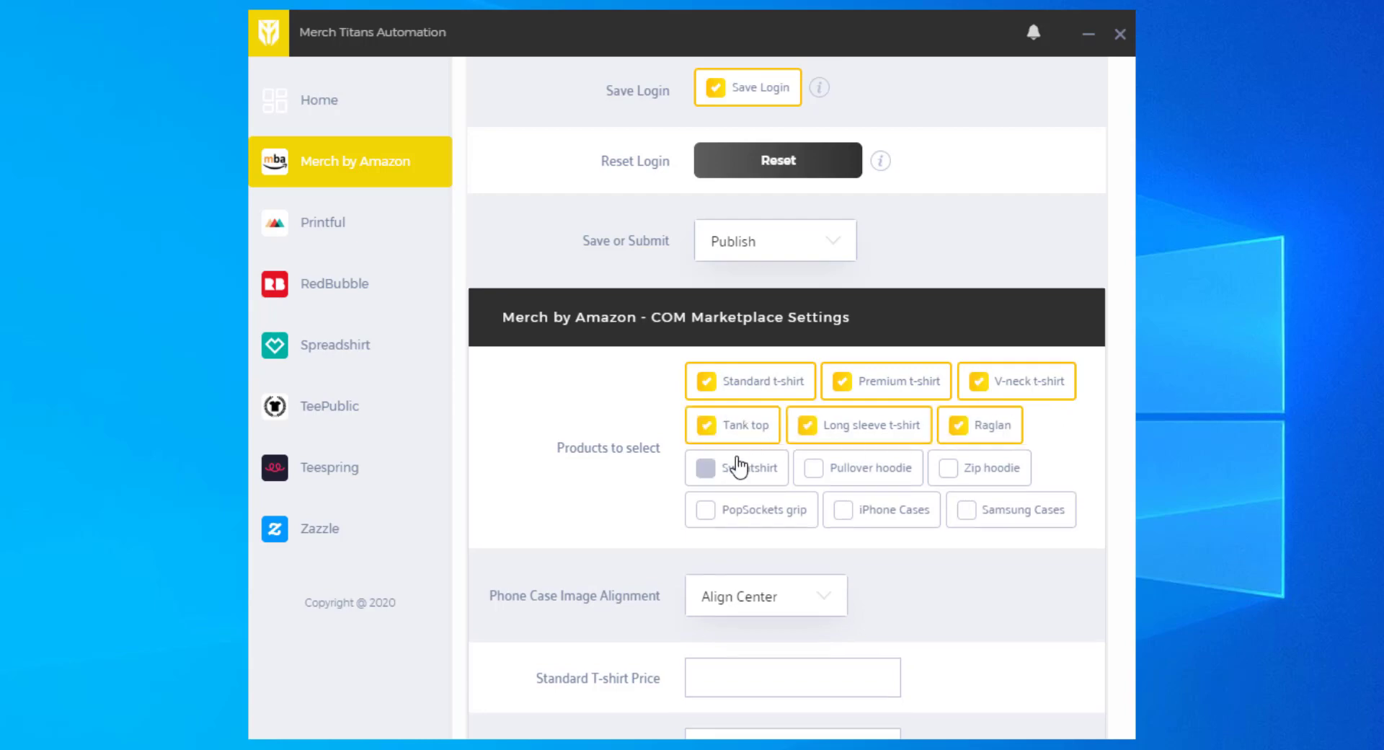
{"action": "left_click", "coordinate": [736, 468]}
{"action": "left_click", "coordinate": [816, 469]}
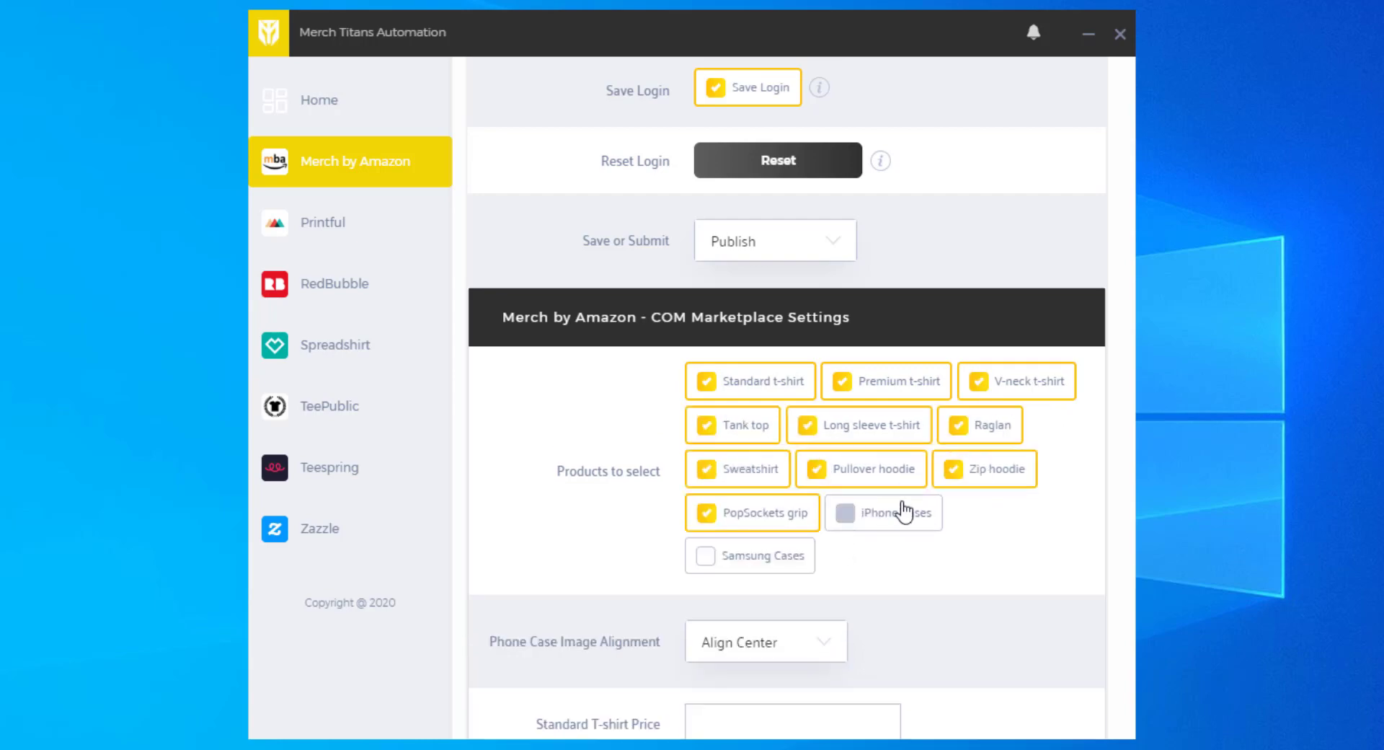
{"action": "left_click", "coordinate": [901, 513]}
{"action": "left_click", "coordinate": [746, 561]}
{"action": "scroll", "coordinate": [966, 543], "scroll_direction": "down", "scroll_amount": 4}
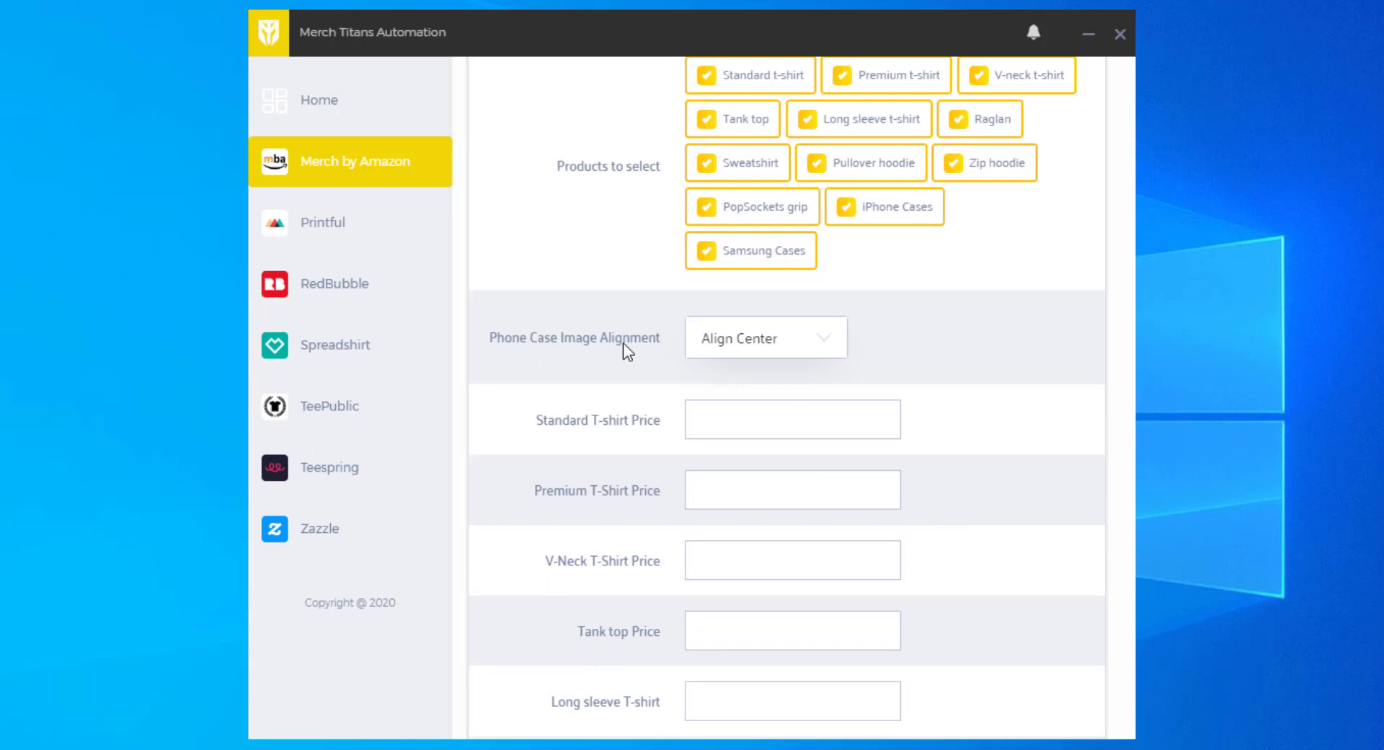
{"action": "scroll", "coordinate": [670, 357], "scroll_direction": "up", "scroll_amount": 3}
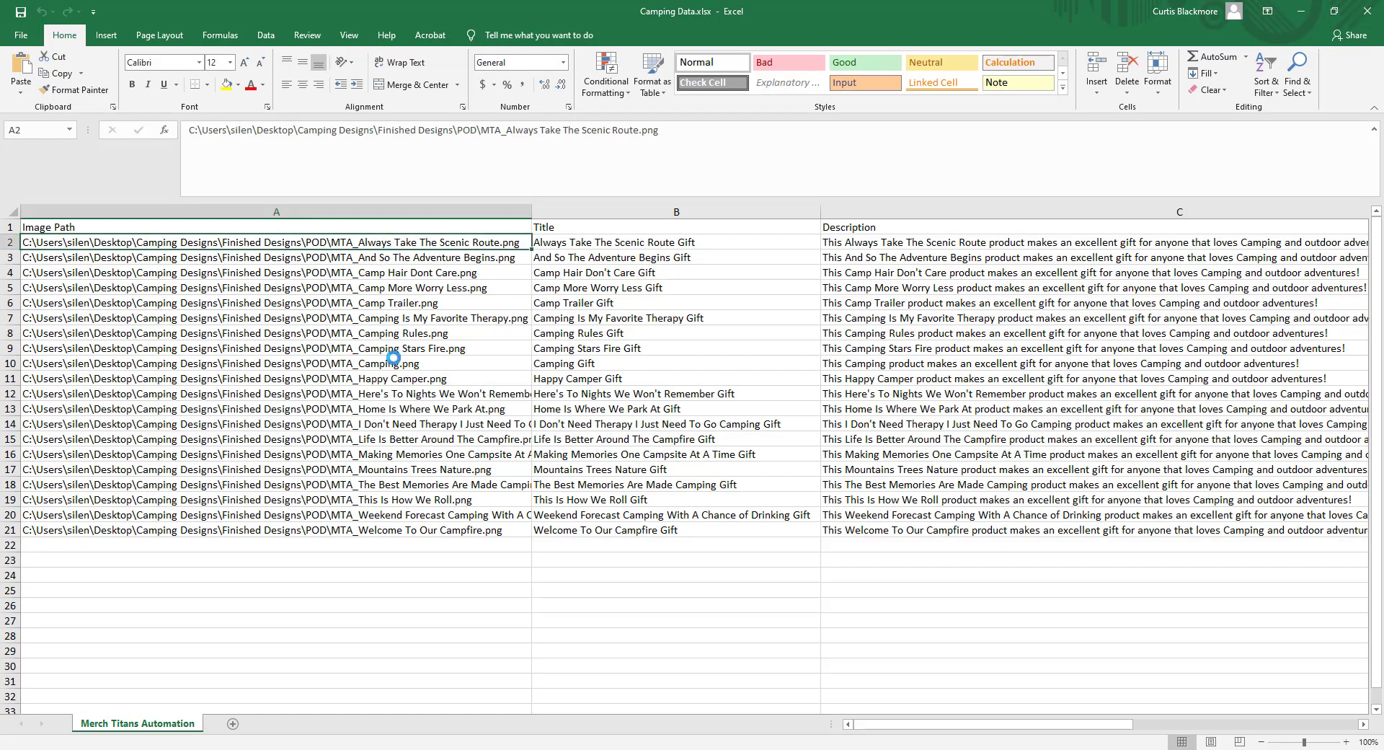
Copy the image path from cell A2 of the Camping Data workbook in Excel and use its folder part to open the POD folder.
{"action": "key", "text": "ctrl+c"}
{"action": "key", "text": "ctrl+v"}
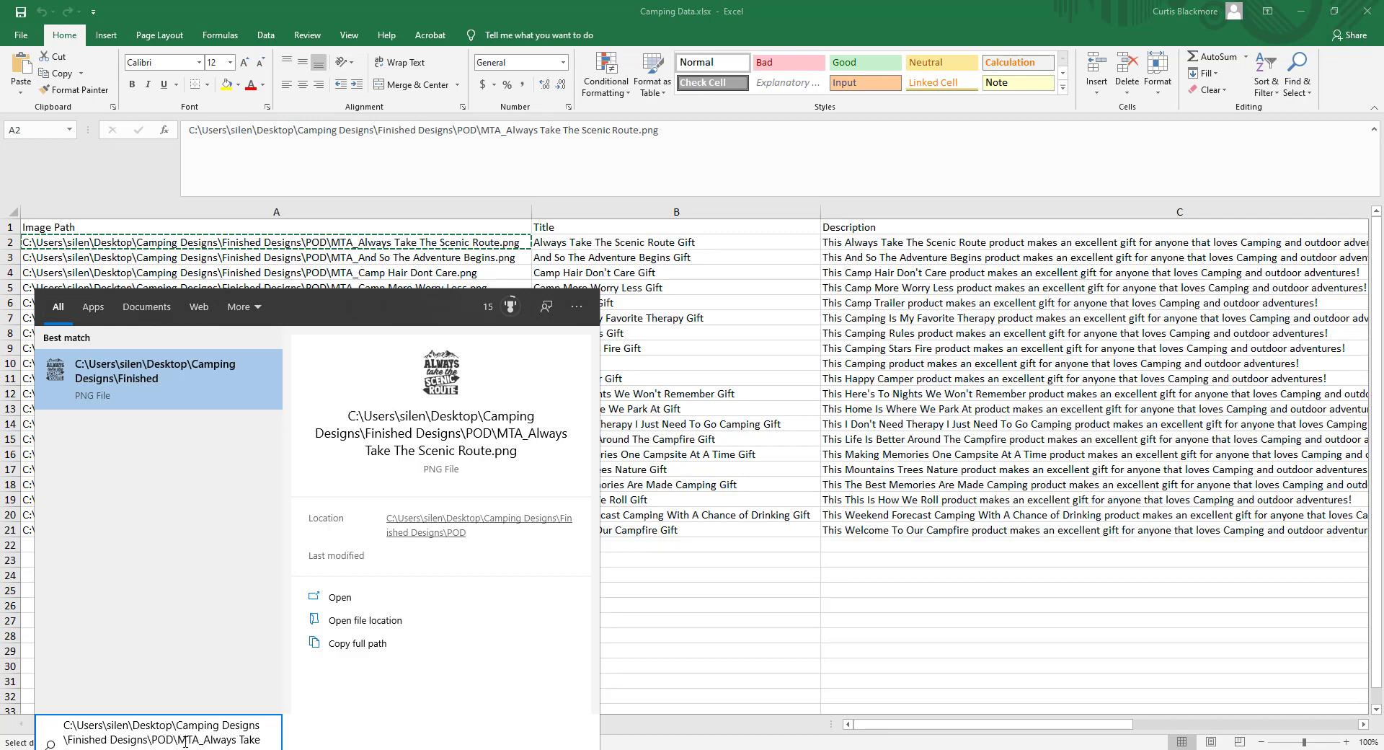
{"action": "left_click_drag", "start_coordinate": [186, 741], "coordinate": [171, 749]}
{"action": "key", "text": "BackSpace"}
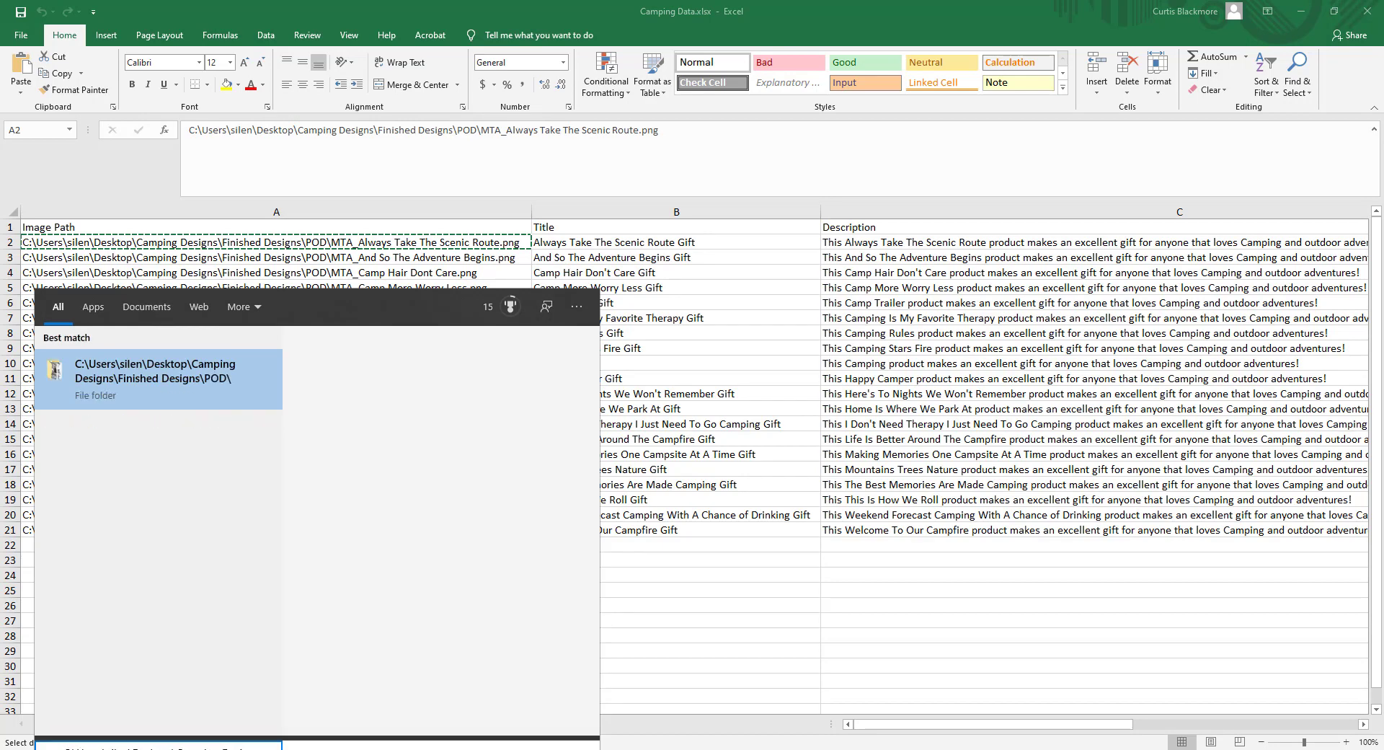
{"action": "key", "text": "Return"}
Check the image dimensions in the properties of MTA_Always Take The Scenic Route.png and return to the workbook.
{"action": "right_click", "coordinate": [819, 337]}
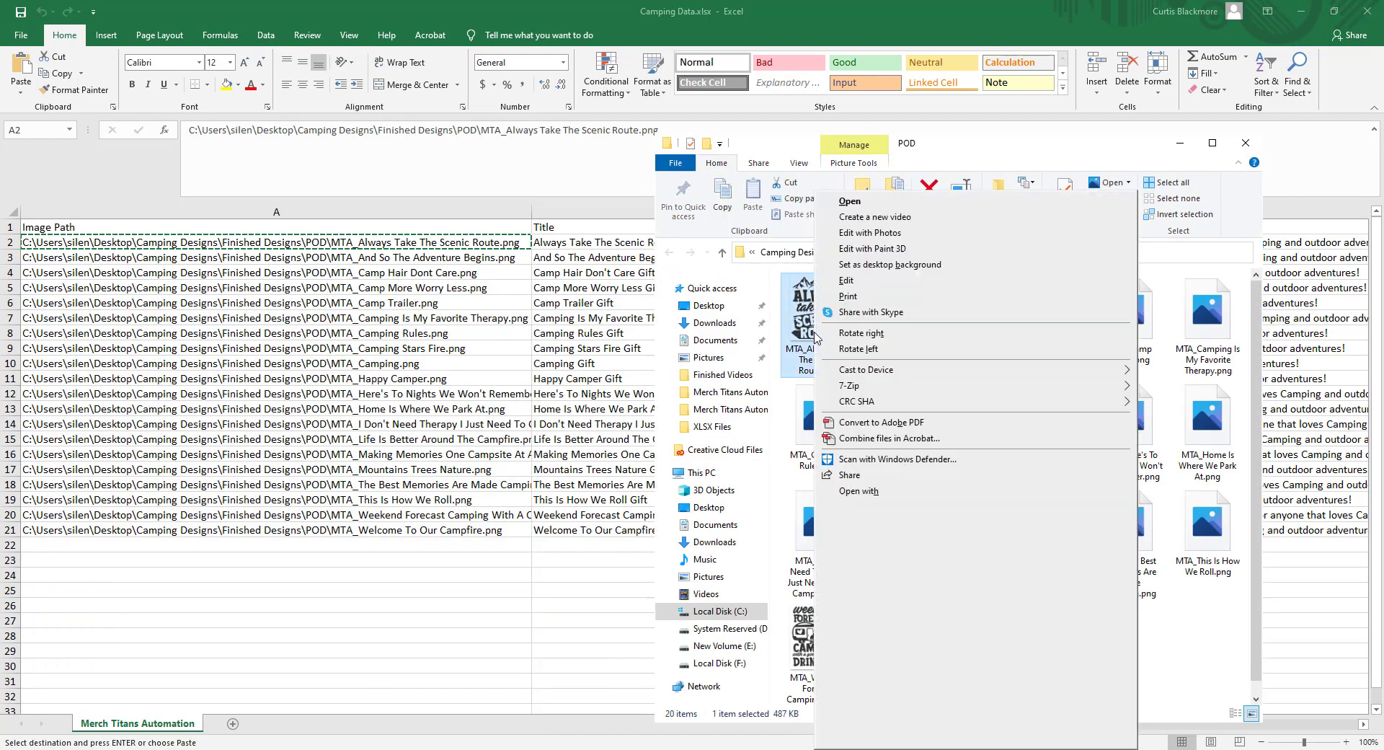
{"action": "left_click_drag", "start_coordinate": [780, 145], "coordinate": [555, 115]}
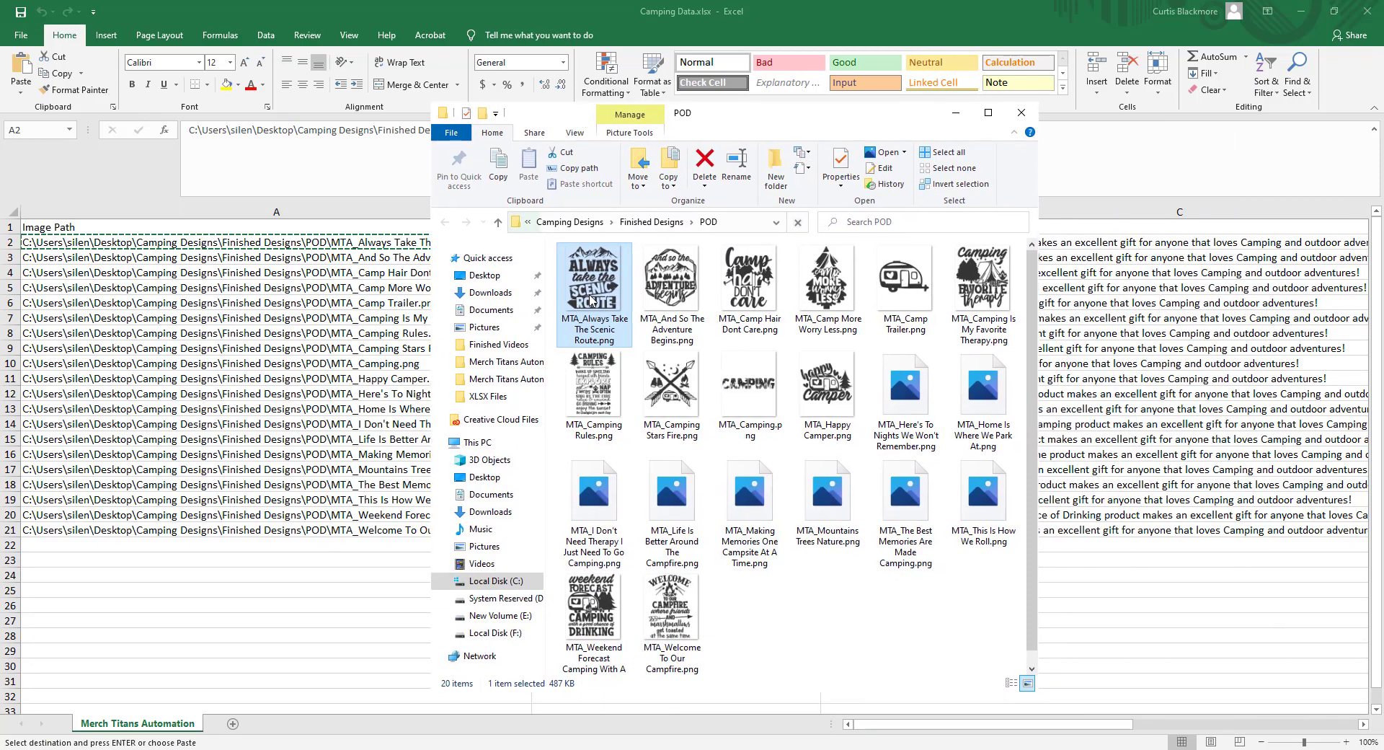
{"action": "right_click", "coordinate": [592, 293]}
{"action": "left_click", "coordinate": [625, 735]}
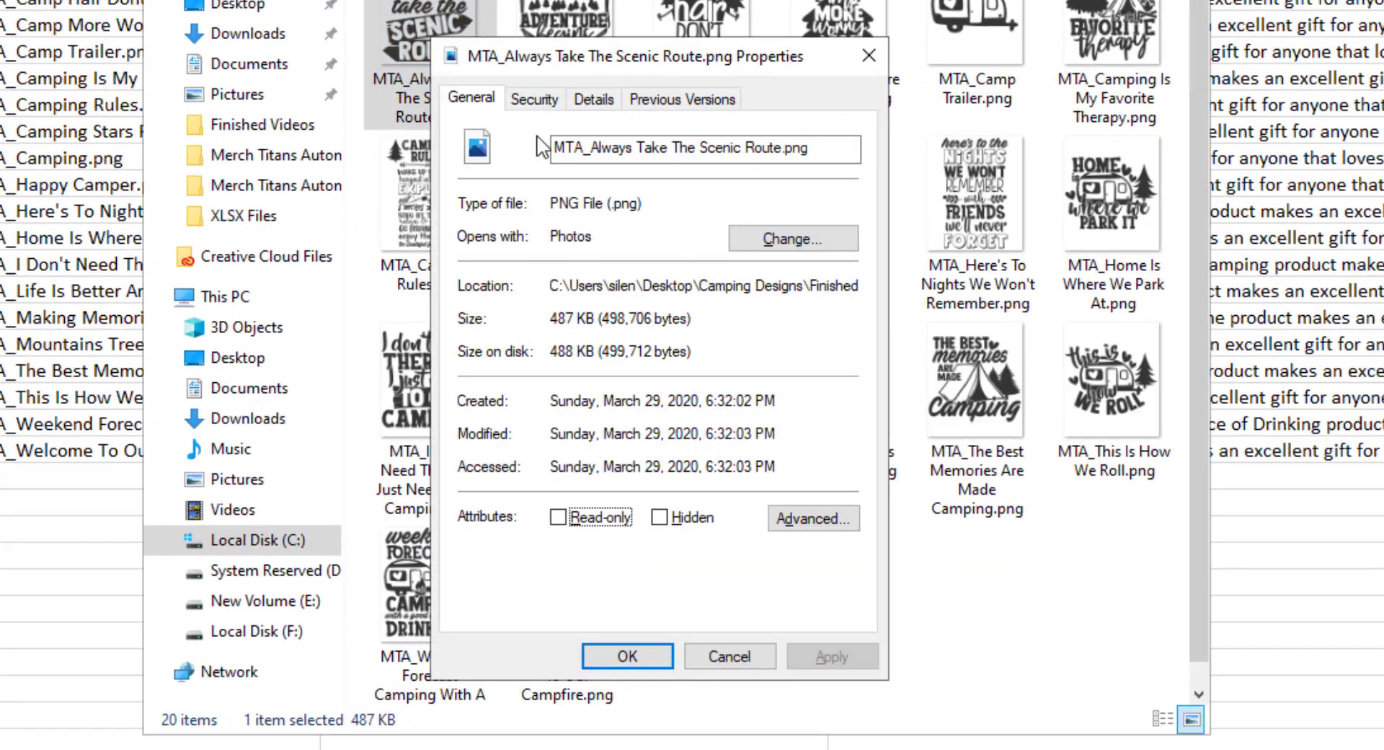
{"action": "left_click", "coordinate": [594, 99]}
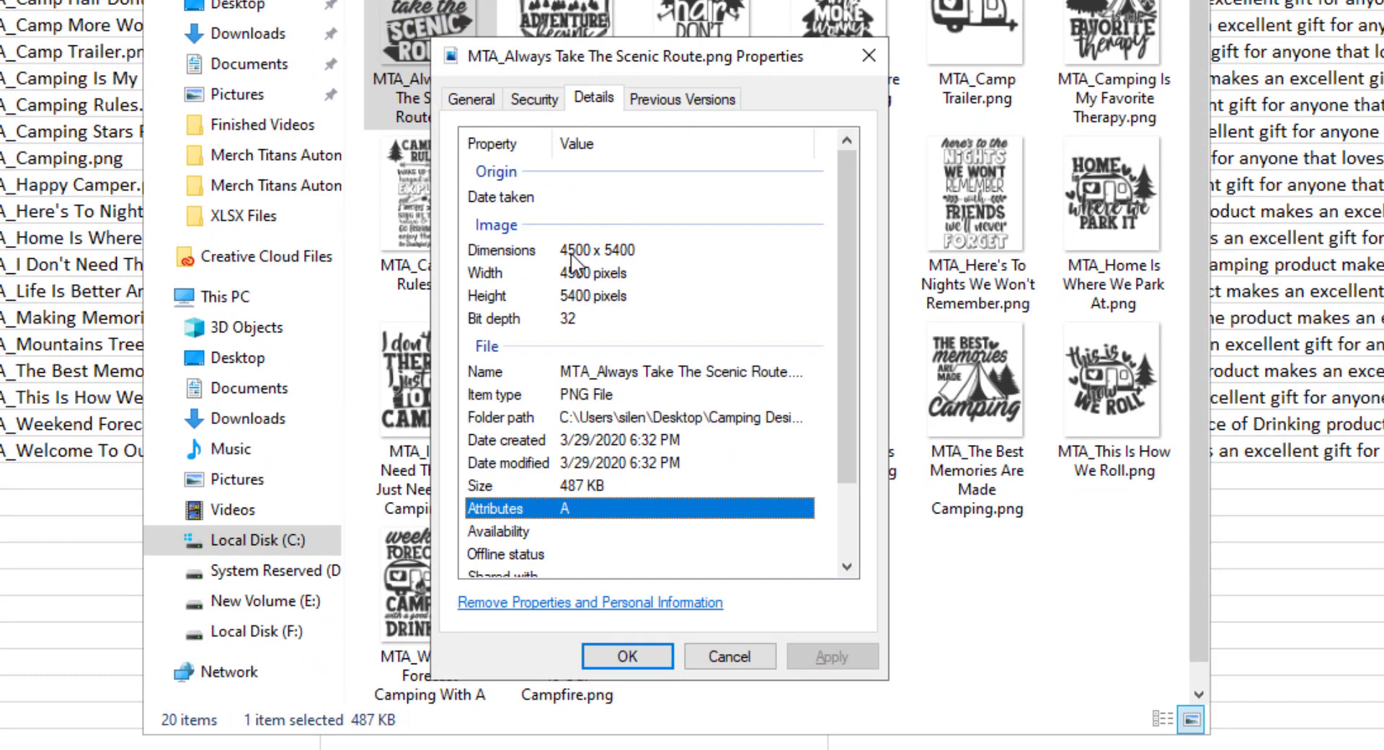
{"action": "left_click", "coordinate": [594, 250]}
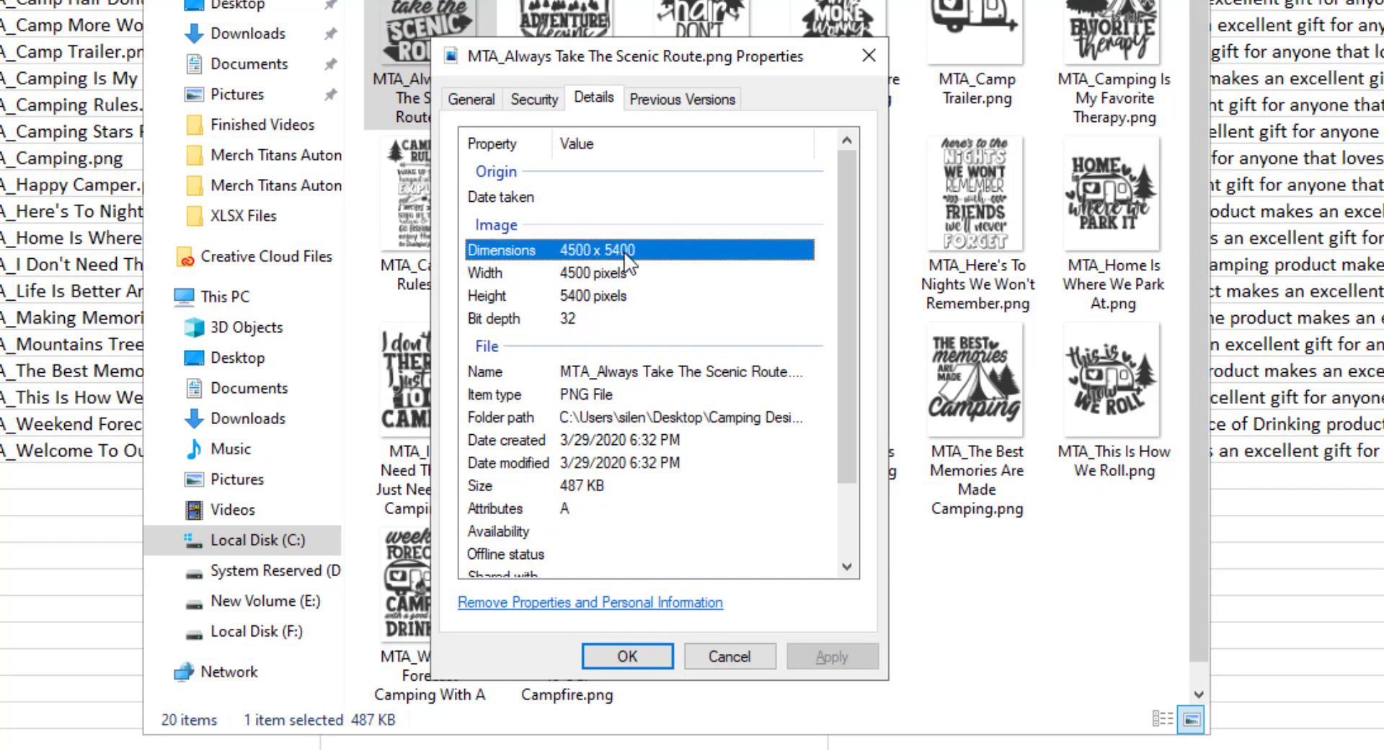
{"action": "left_click", "coordinate": [727, 656]}
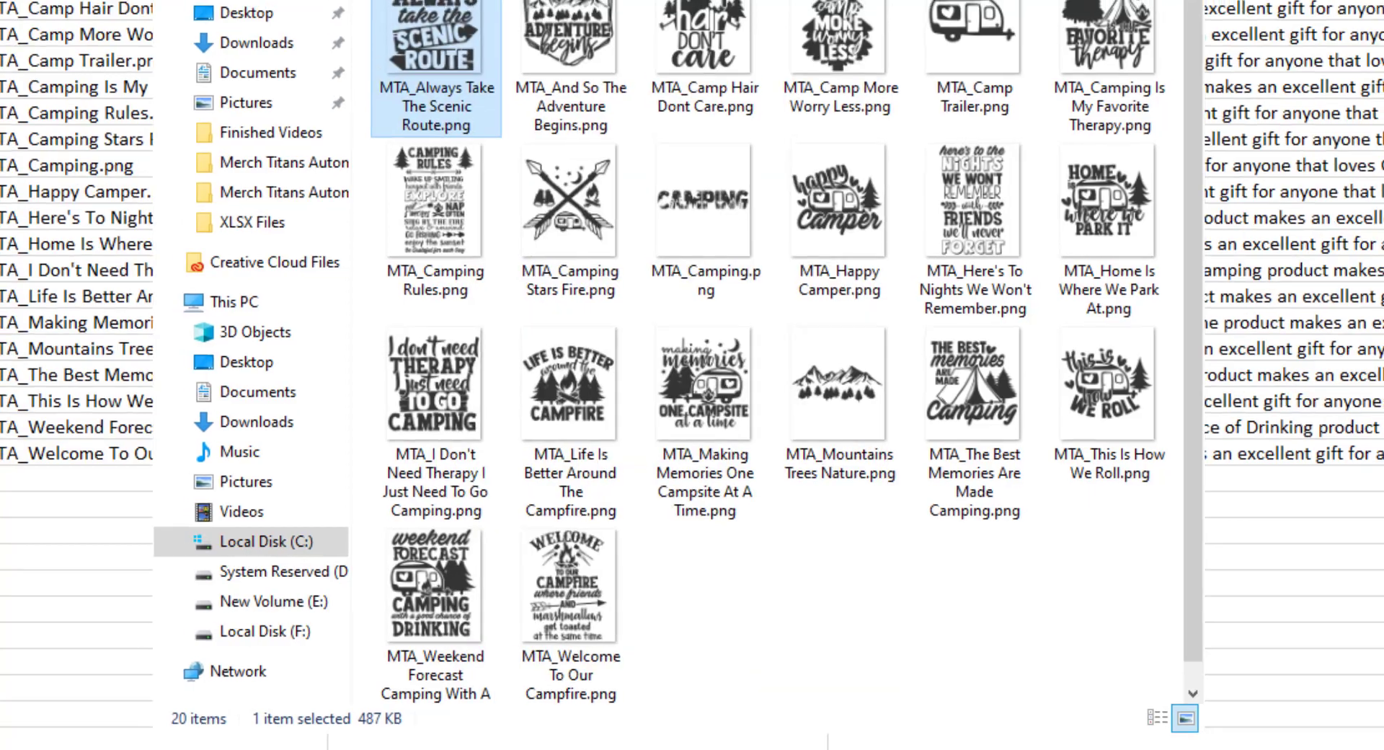
{"action": "left_click", "coordinate": [166, 116]}
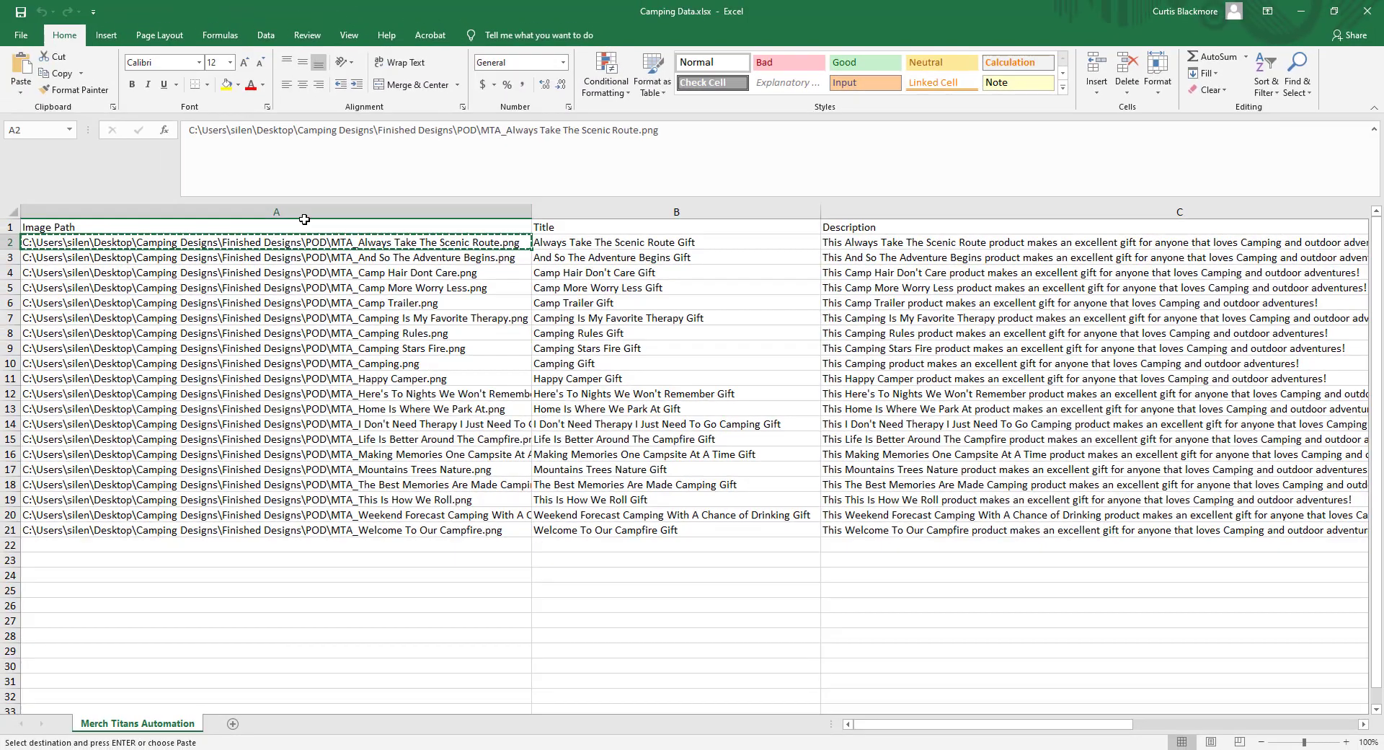
{"action": "left_click", "coordinate": [308, 212]}
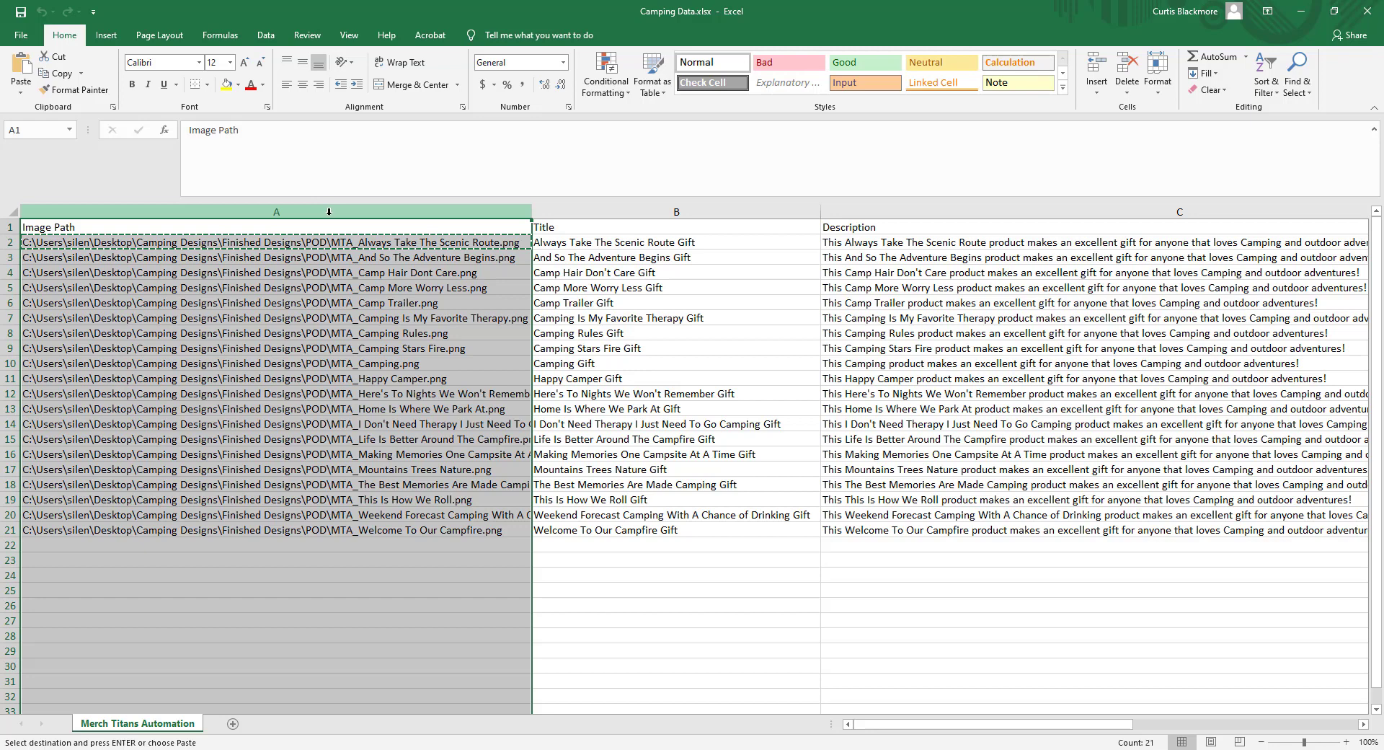
{"action": "left_click", "coordinate": [353, 249]}
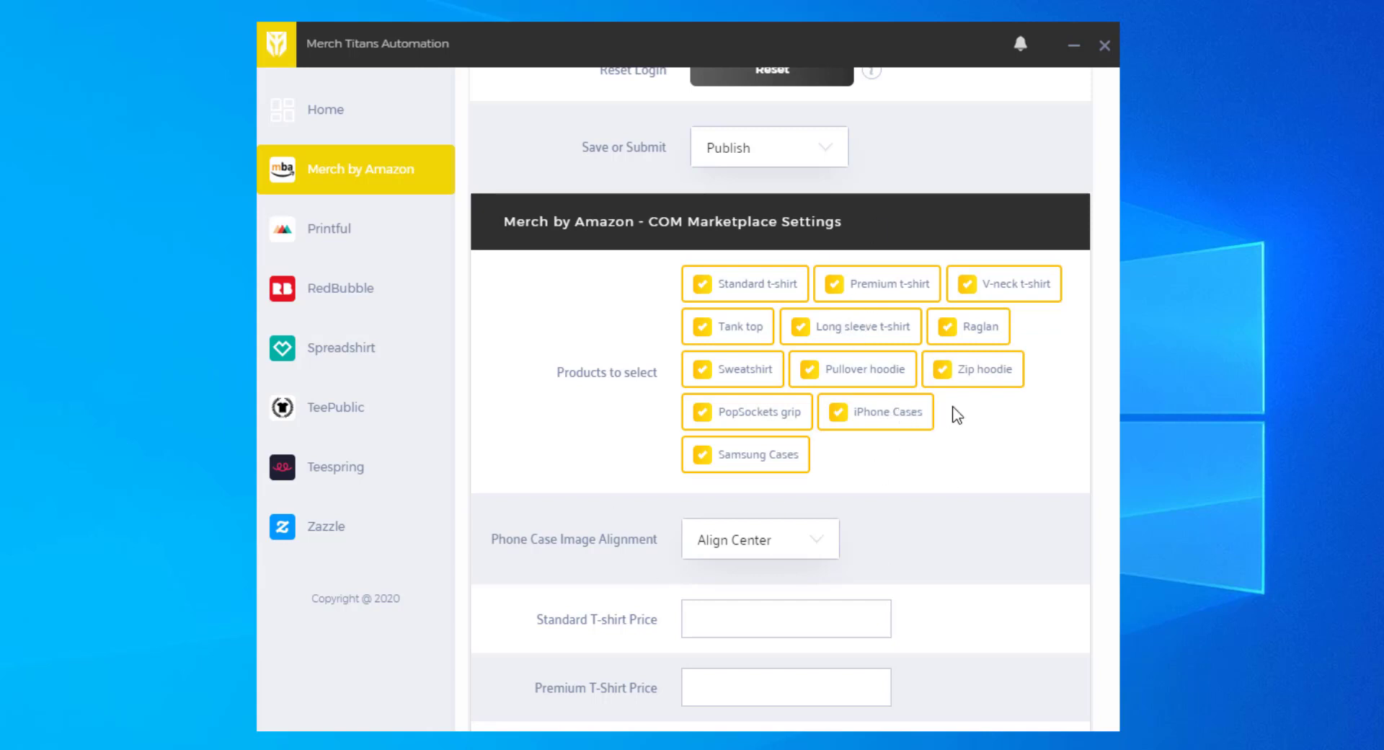
Deselect all the COM marketplace products, from Standard t-shirt through Samsung Cases.
{"action": "left_click", "coordinate": [992, 382]}
{"action": "left_click", "coordinate": [875, 370]}
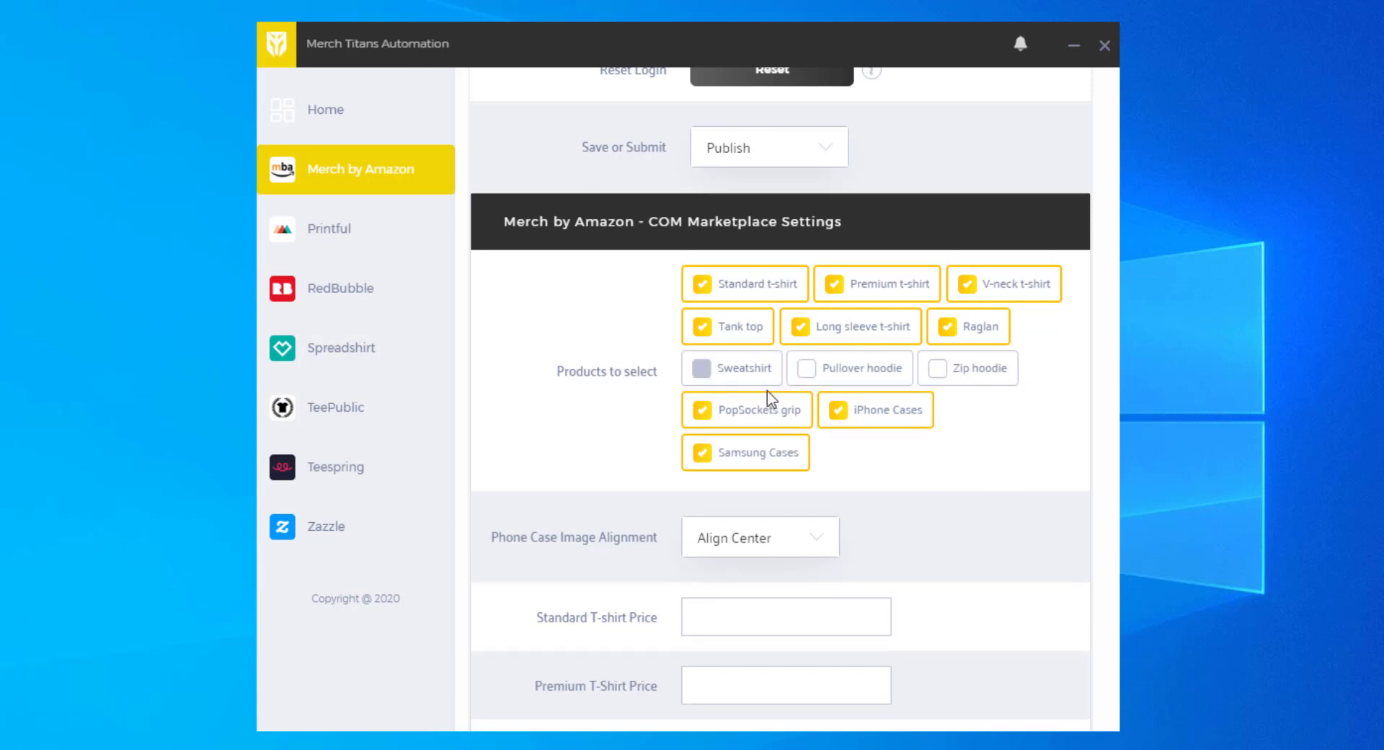
{"action": "left_click", "coordinate": [764, 378]}
{"action": "left_click", "coordinate": [887, 411]}
{"action": "left_click", "coordinate": [763, 458]}
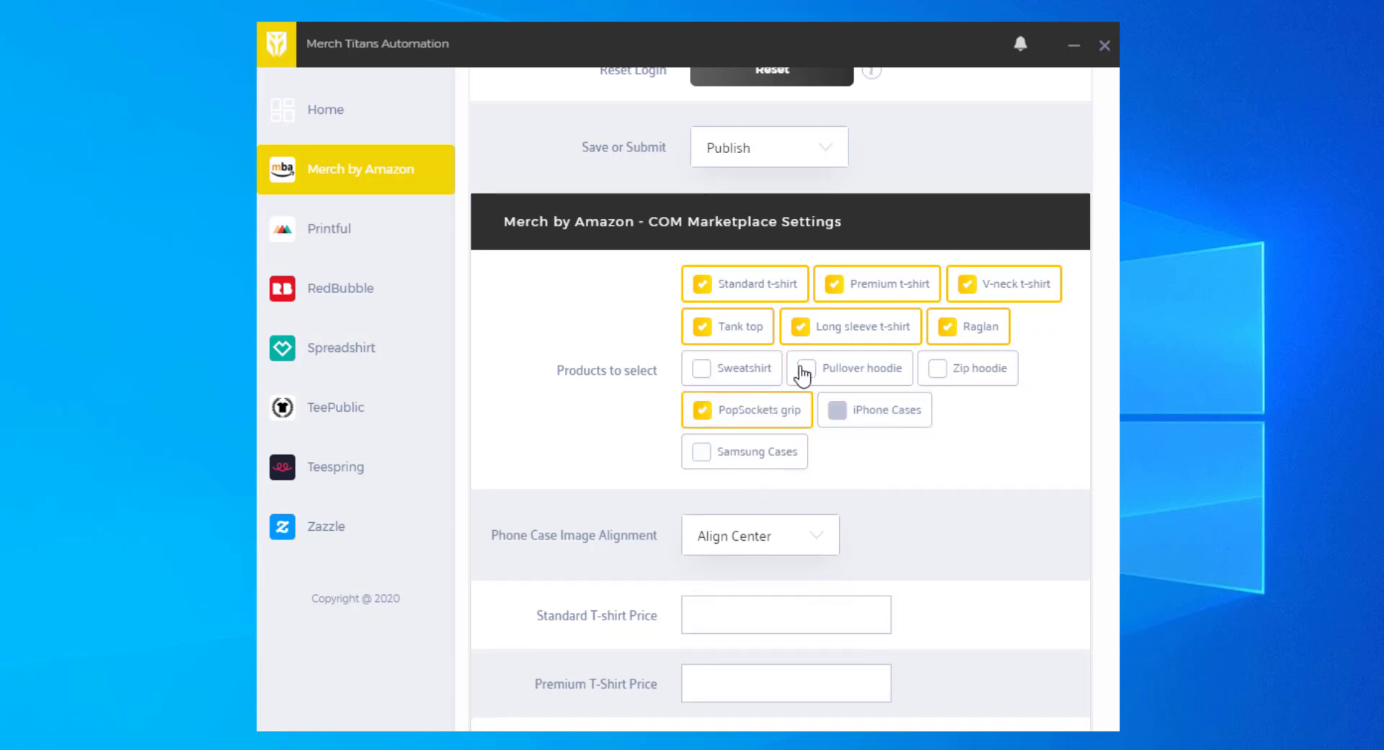
{"action": "left_click", "coordinate": [721, 331]}
{"action": "left_click", "coordinate": [754, 285]}
{"action": "left_click", "coordinate": [845, 332]}
{"action": "left_click", "coordinate": [887, 283]}
{"action": "left_click", "coordinate": [986, 289]}
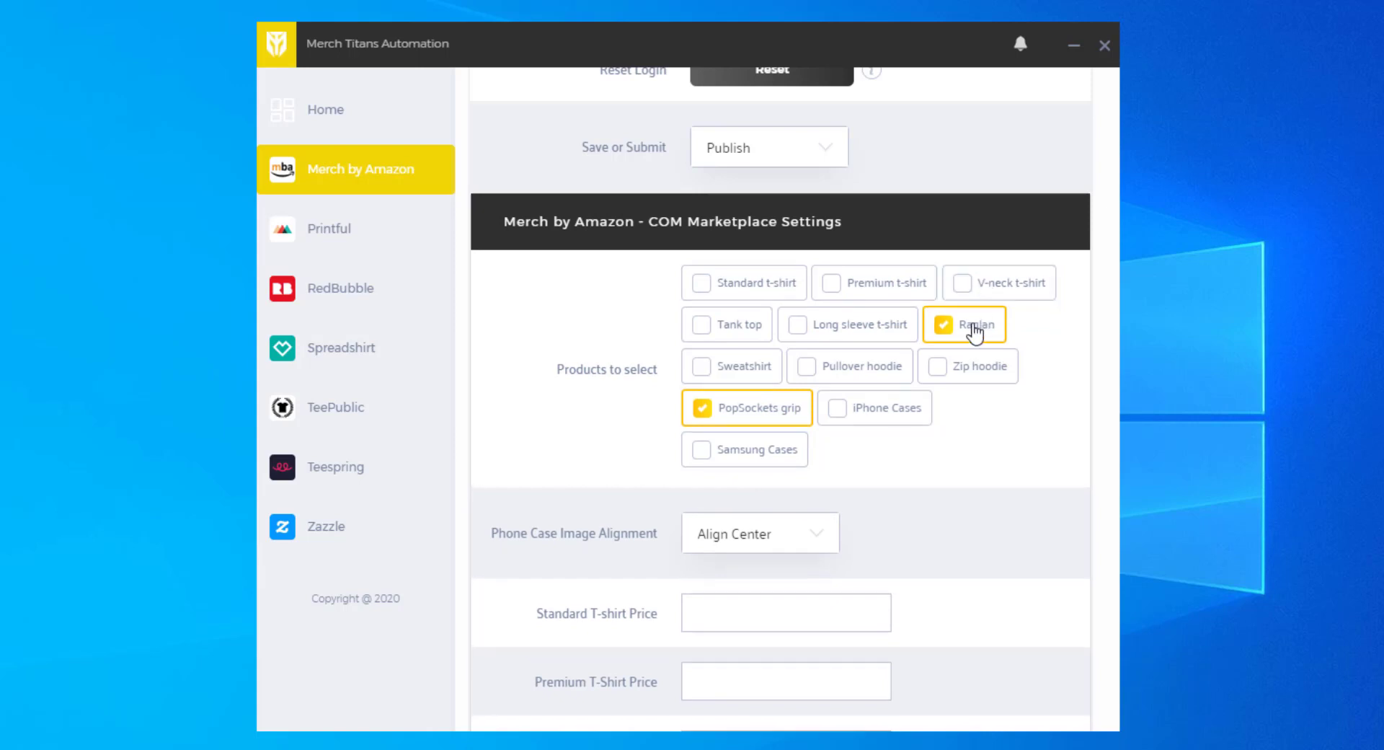
{"action": "left_click", "coordinate": [975, 328]}
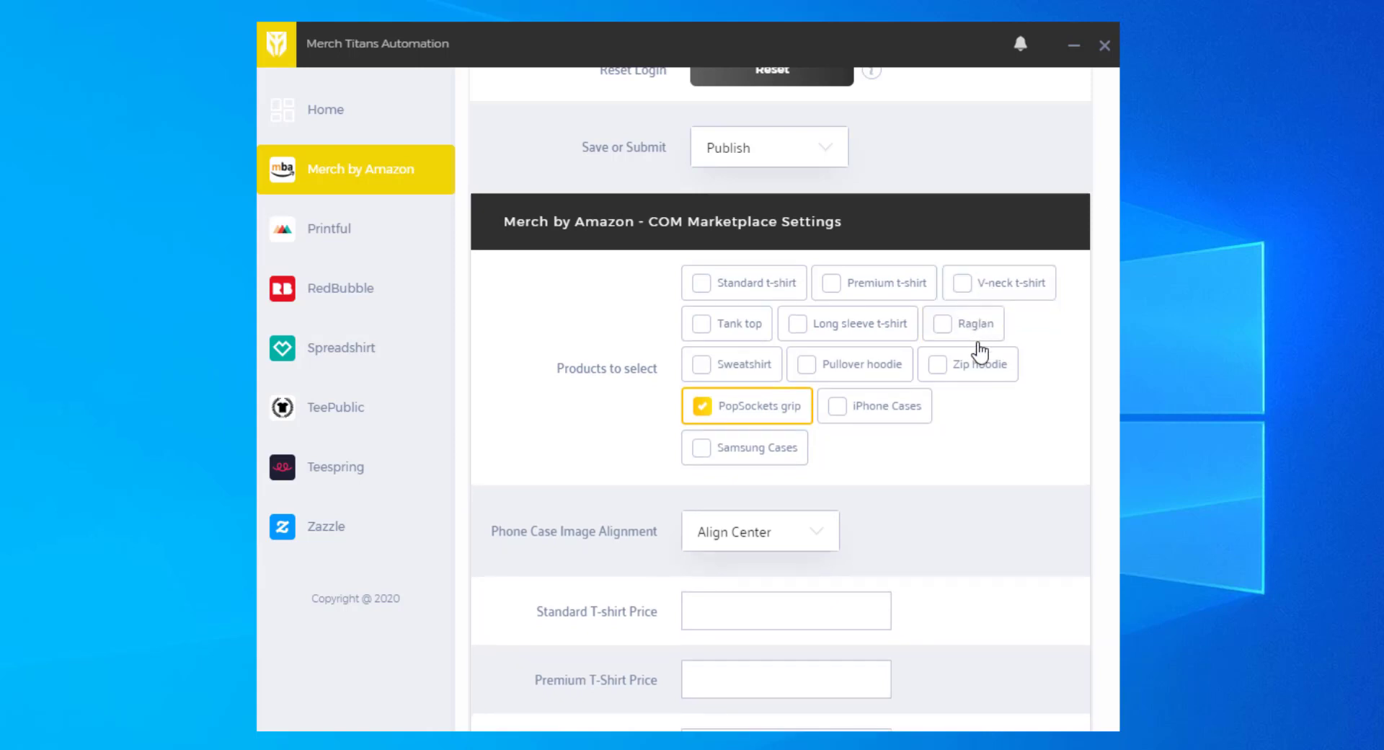
{"action": "left_click", "coordinate": [743, 405]}
{"action": "left_click", "coordinate": [731, 415]}
{"action": "left_click", "coordinate": [755, 407]}
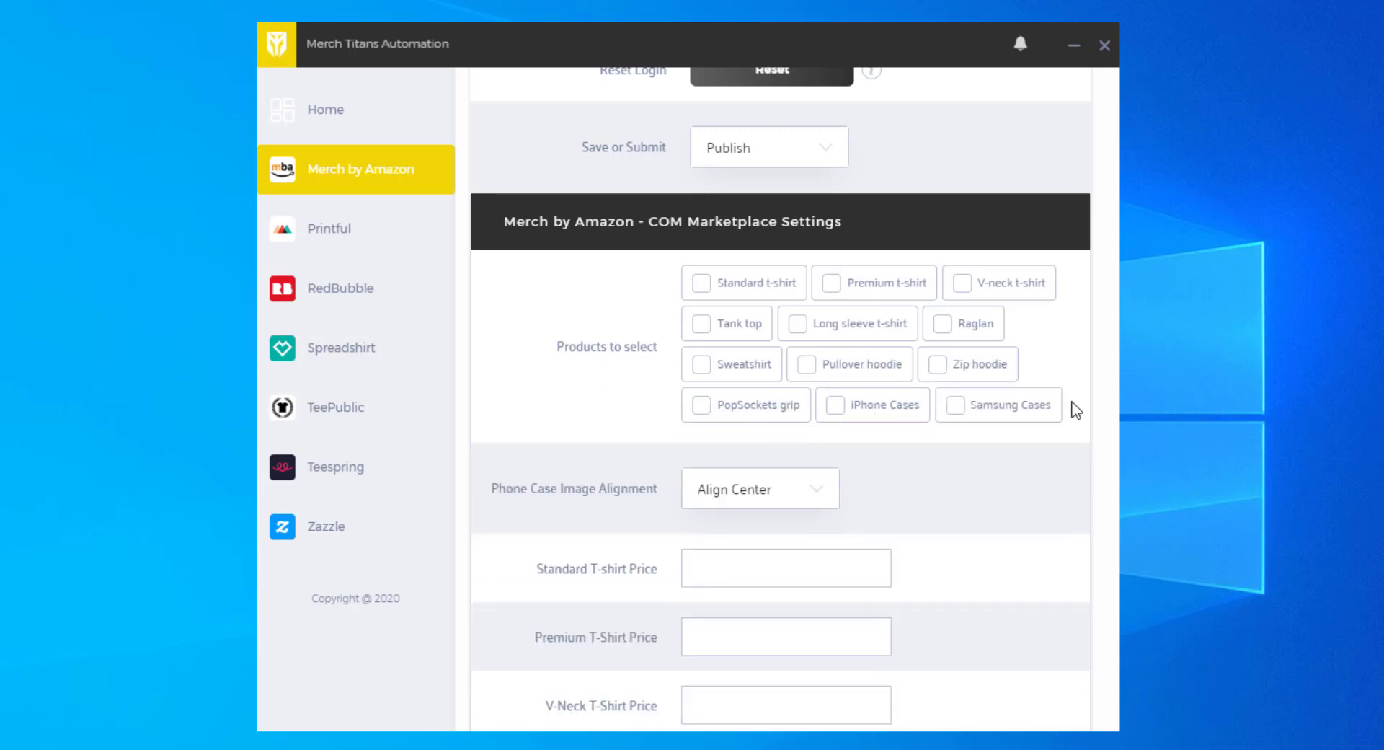
Select every COM marketplace product again, including the shirts, hoodies, PopSockets grip, iPhone Cases and Samsung Cases.
{"action": "left_click", "coordinate": [749, 282]}
{"action": "left_click", "coordinate": [753, 317]}
{"action": "left_click", "coordinate": [883, 284]}
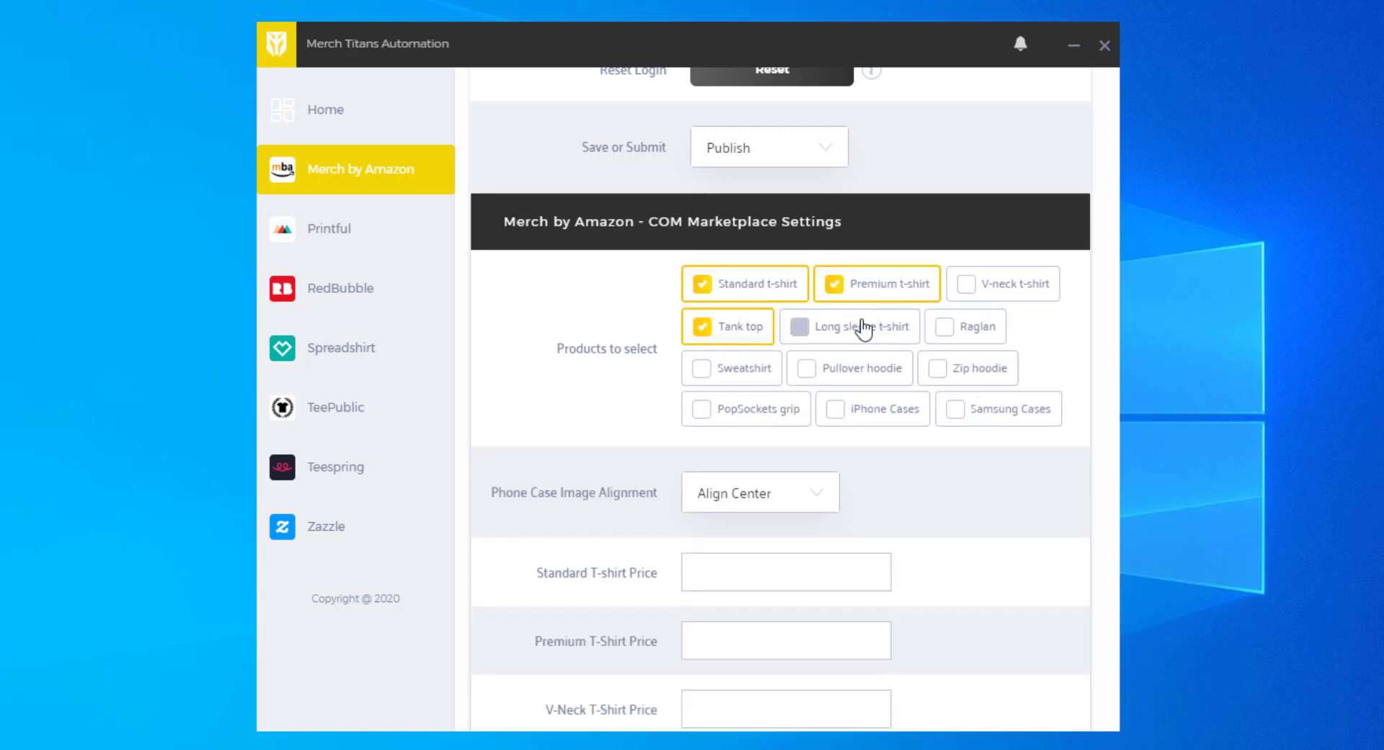
{"action": "left_click", "coordinate": [859, 324]}
{"action": "left_click", "coordinate": [1017, 284]}
{"action": "left_click", "coordinate": [973, 326]}
{"action": "left_click", "coordinate": [723, 371]}
{"action": "left_click", "coordinate": [858, 368]}
{"action": "left_click", "coordinate": [984, 366]}
{"action": "left_click", "coordinate": [796, 410]}
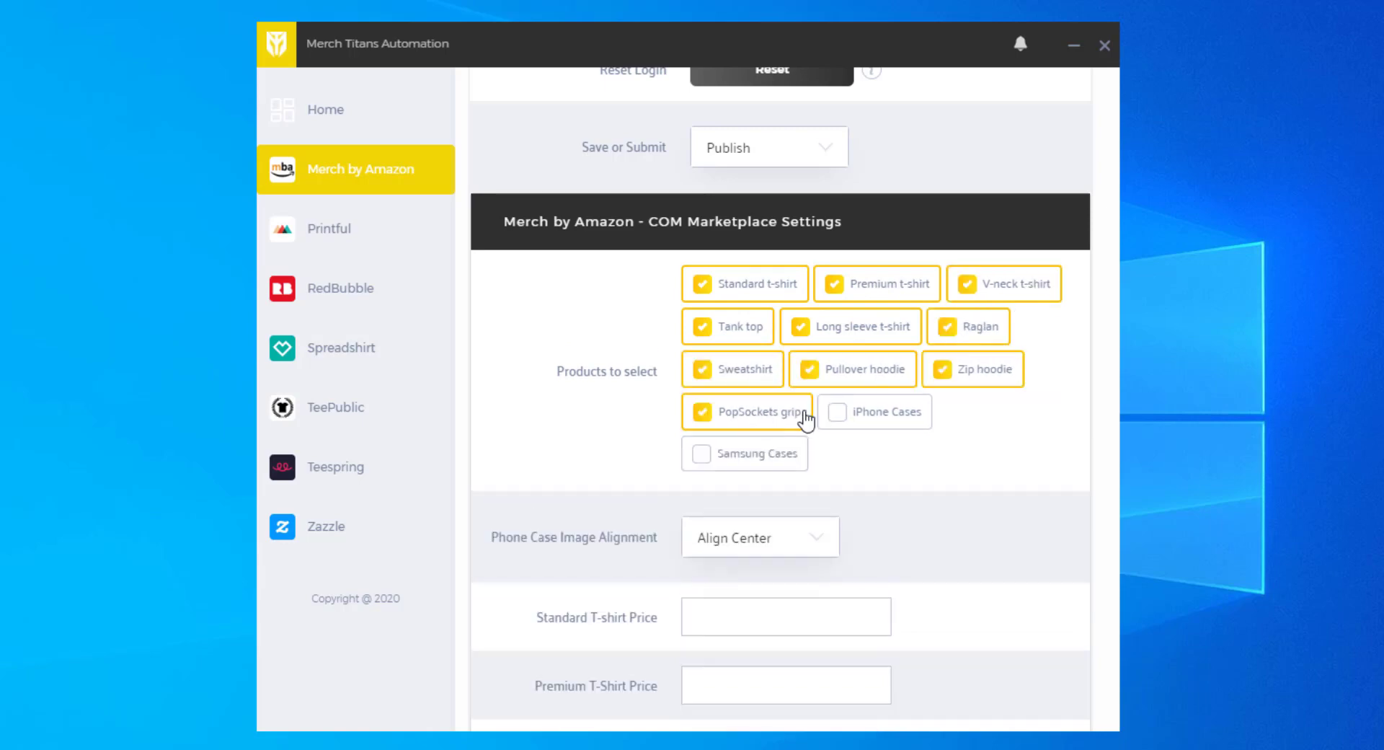
{"action": "left_click", "coordinate": [890, 412]}
{"action": "left_click", "coordinate": [730, 455]}
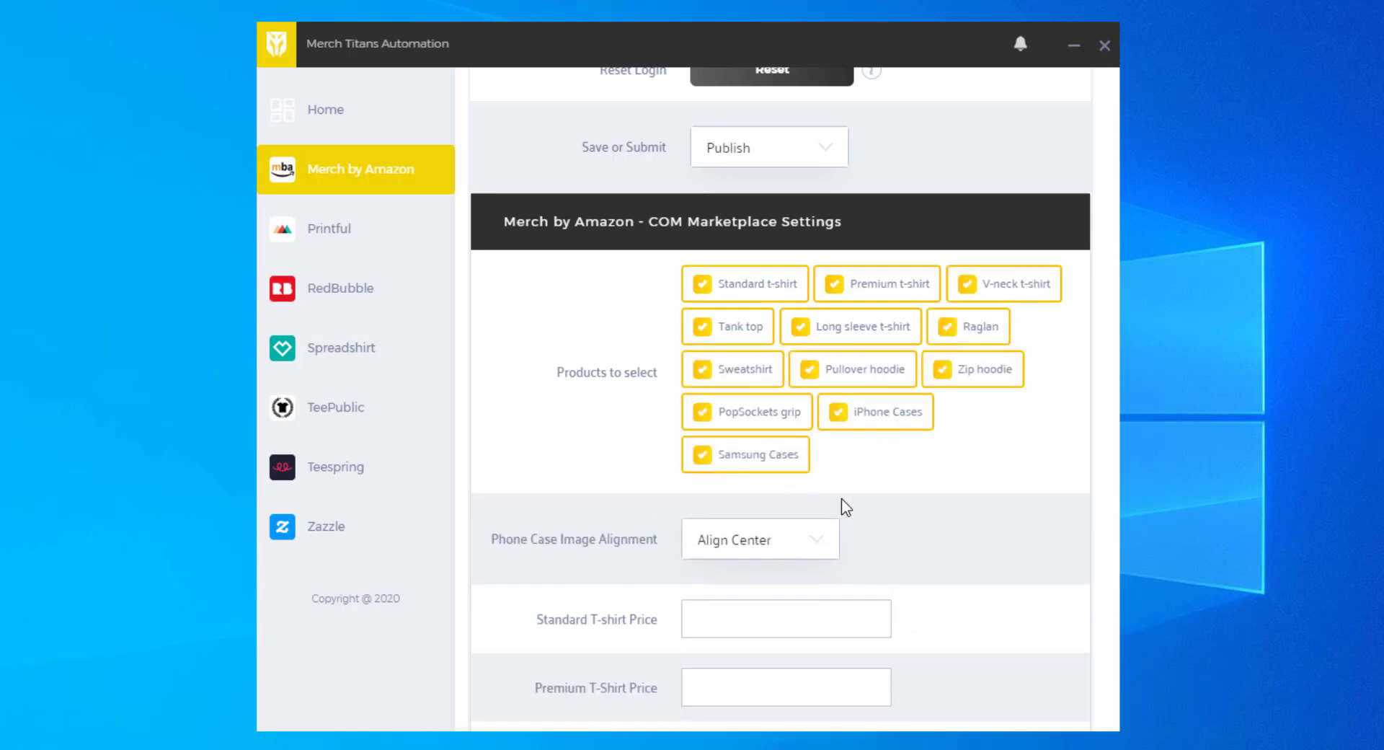
Set the phone case image alignment for the COM marketplace to Align Top.
{"action": "scroll", "coordinate": [836, 502], "scroll_direction": "down", "scroll_amount": 1}
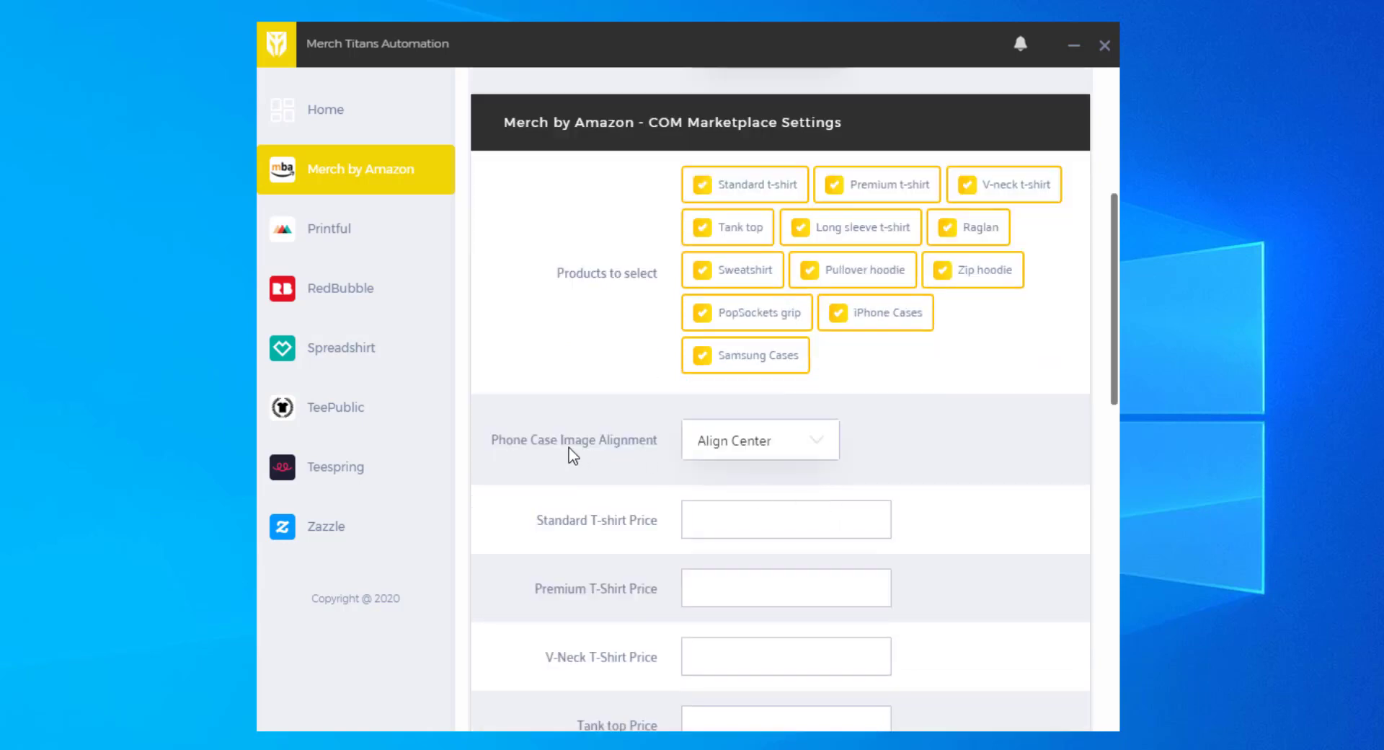
{"action": "left_click", "coordinate": [742, 463]}
{"action": "scroll", "coordinate": [757, 497], "scroll_direction": "up", "scroll_amount": 2}
{"action": "scroll", "coordinate": [829, 505], "scroll_direction": "down", "scroll_amount": 3}
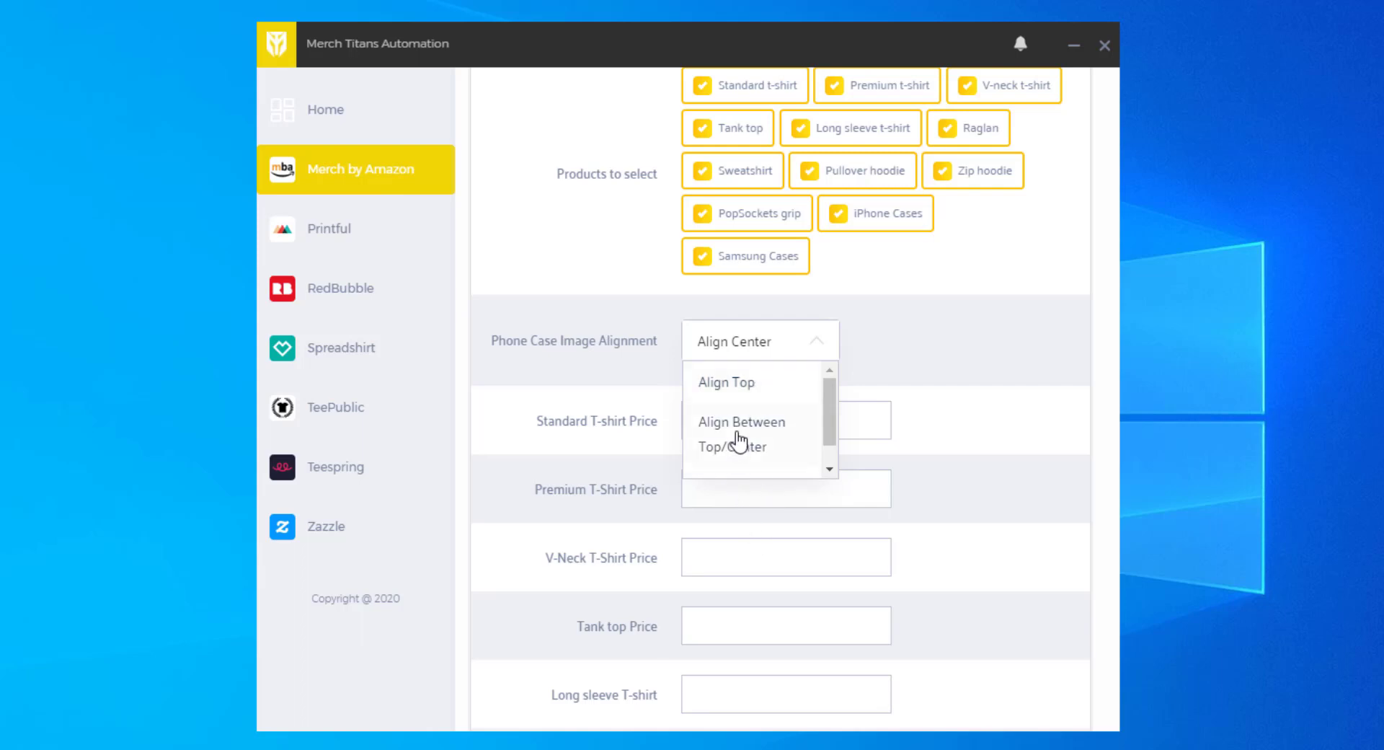
{"action": "left_click", "coordinate": [767, 450]}
{"action": "left_click", "coordinate": [817, 371]}
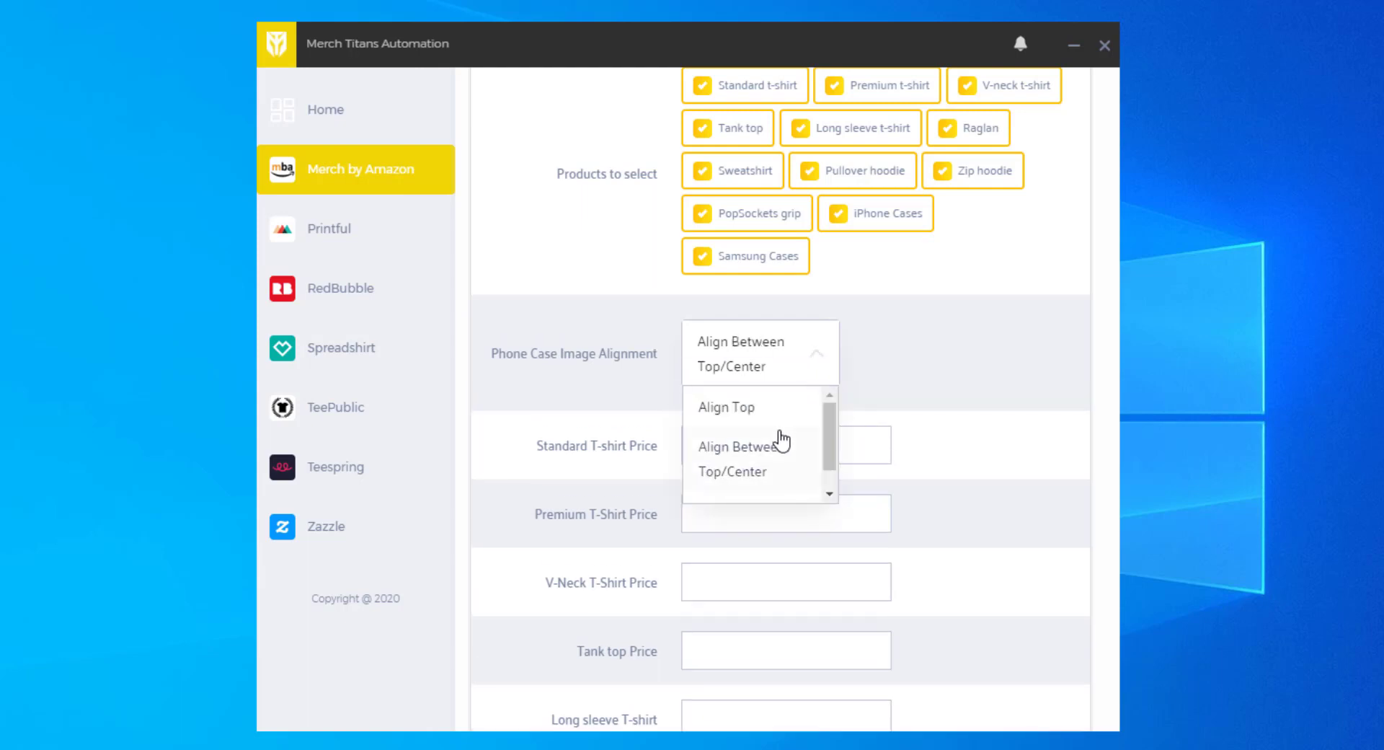
{"action": "scroll", "coordinate": [754, 476], "scroll_direction": "down", "scroll_amount": 1}
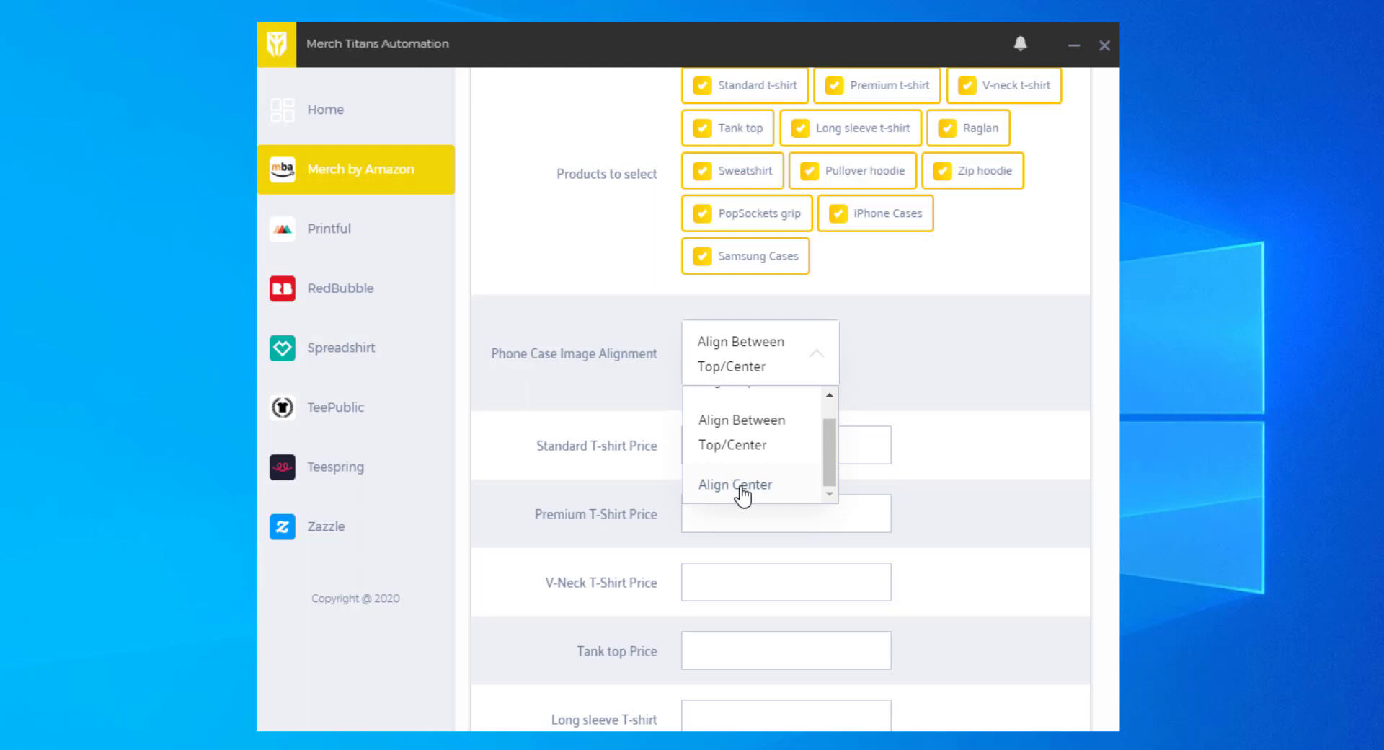
{"action": "scroll", "coordinate": [742, 494], "scroll_direction": "up", "scroll_amount": 1}
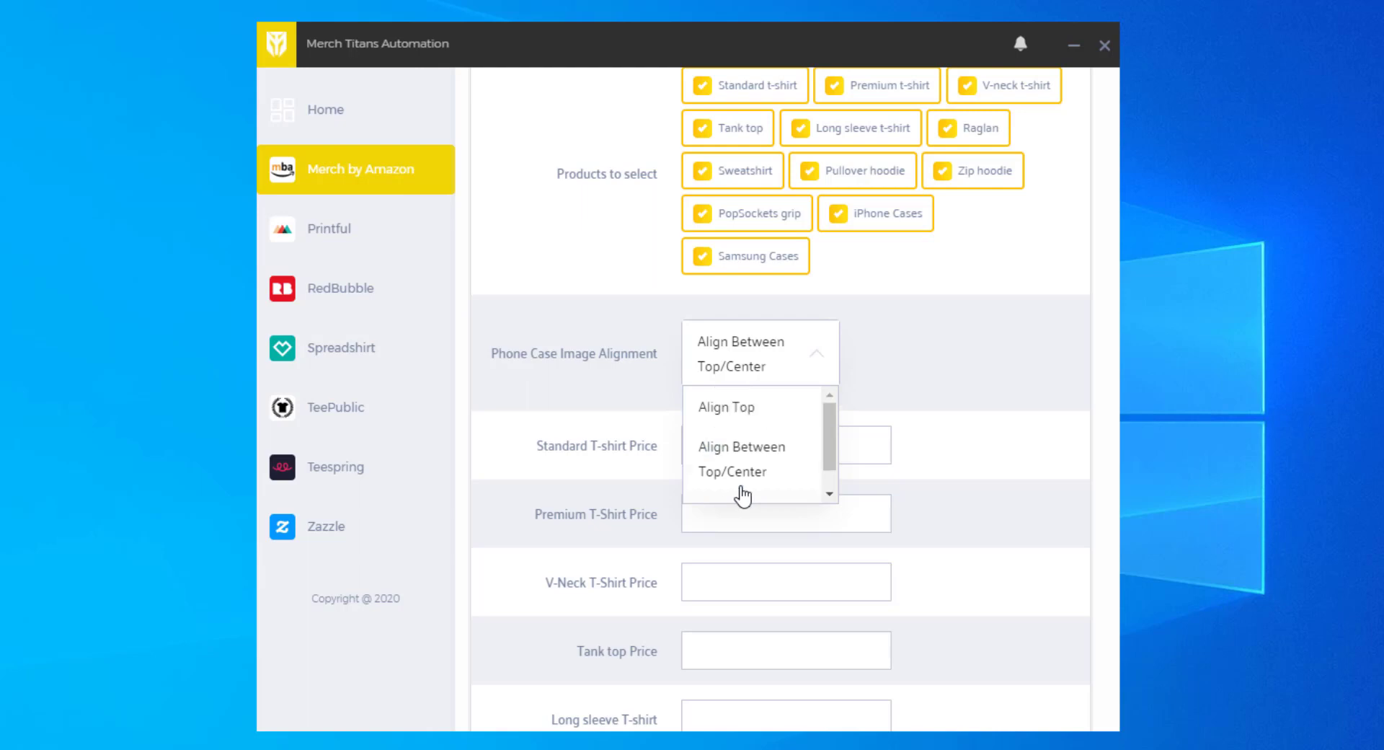
{"action": "left_click", "coordinate": [741, 414]}
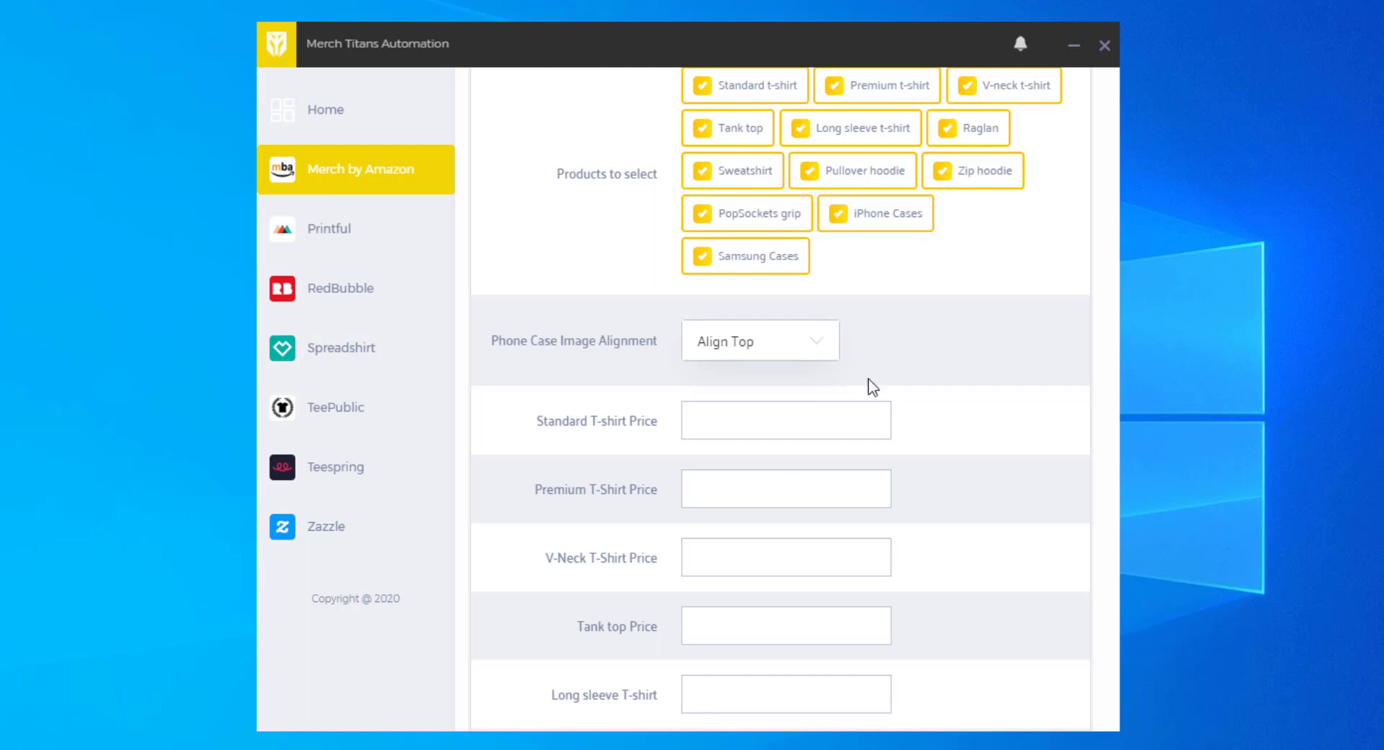
Set the COM prices to 19.99 for the standard t-shirt, 22.99 for the premium t-shirt and 24.99 for the V-neck.
{"action": "left_click", "coordinate": [743, 417]}
{"action": "scroll", "coordinate": [954, 399], "scroll_direction": "down", "scroll_amount": 1}
{"action": "scroll", "coordinate": [643, 367], "scroll_direction": "down", "scroll_amount": 5}
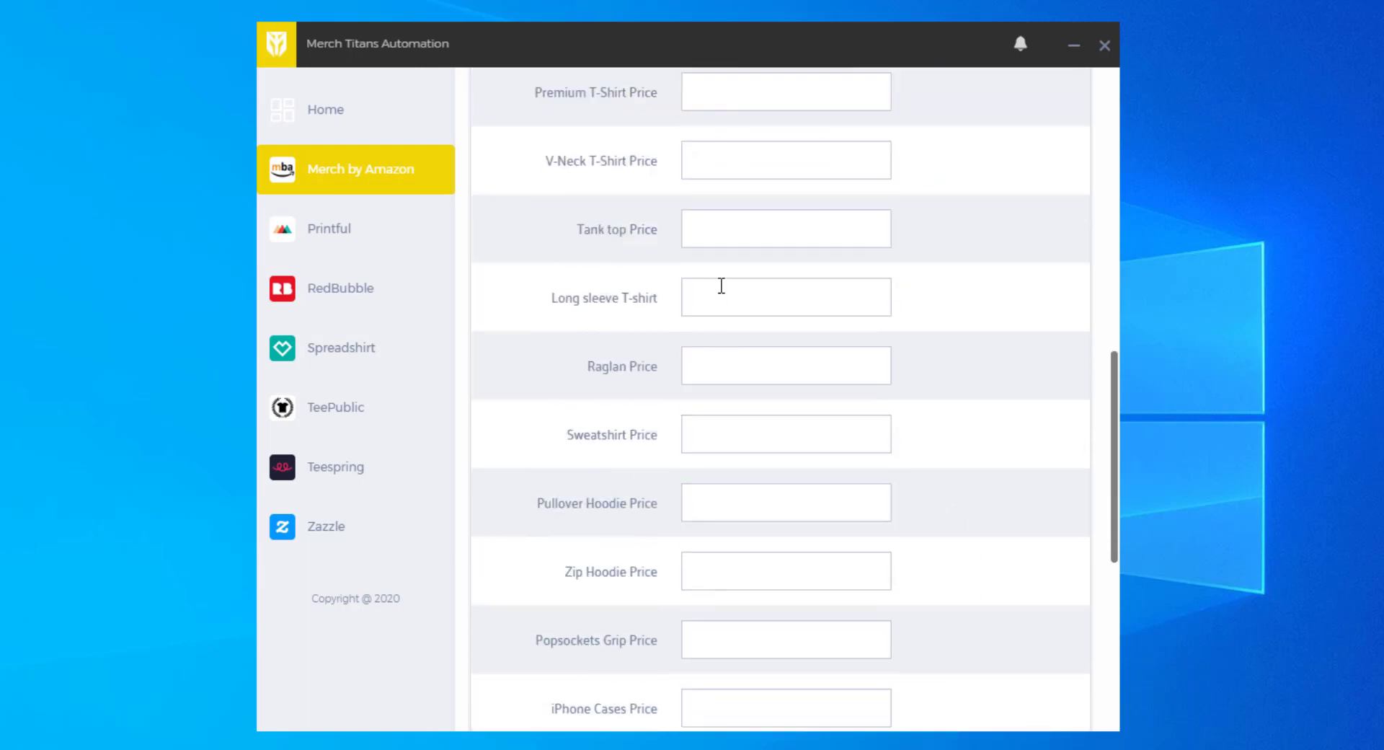
{"action": "scroll", "coordinate": [712, 575], "scroll_direction": "up", "scroll_amount": 6}
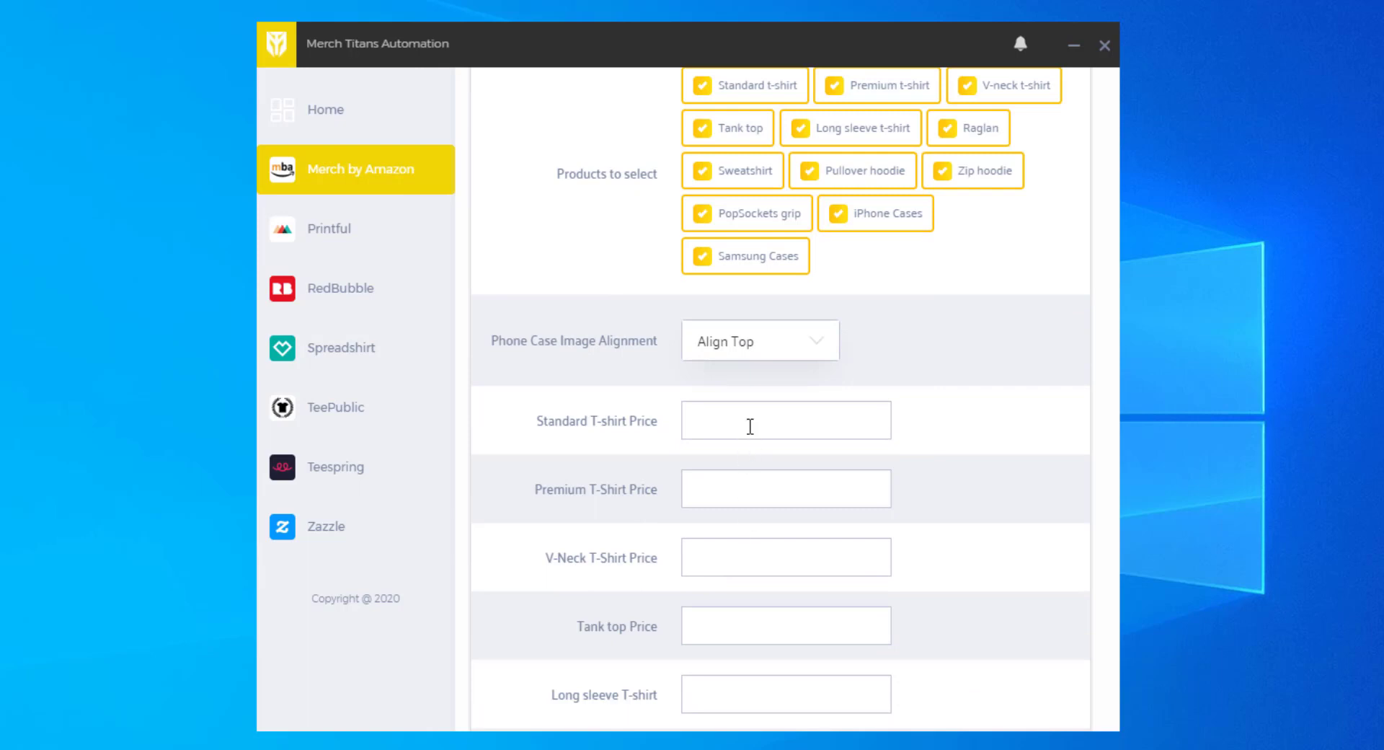
{"action": "type", "text": "19.99"}
{"action": "left_click", "coordinate": [749, 472]}
{"action": "type", "text": "22"}
{"action": "left_click", "coordinate": [765, 568]}
{"action": "type", "text": "24.99"}
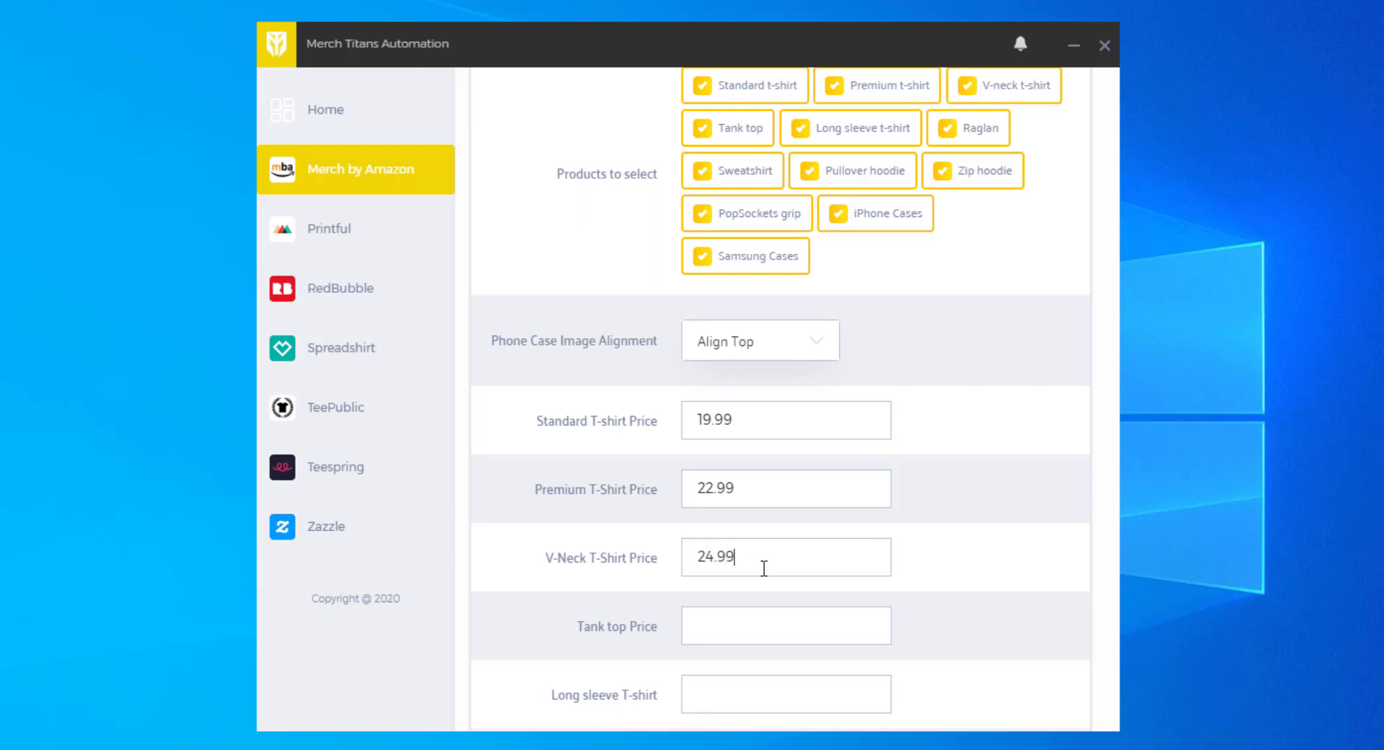
Set the COM tank top price to 24.99 and the long sleeve t-shirt and raglan prices to 29.99.
{"action": "left_click", "coordinate": [733, 625]}
{"action": "type", "text": "24.99"}
{"action": "scroll", "coordinate": [733, 625], "scroll_direction": "down", "scroll_amount": 4}
{"action": "type", "text": "29"}
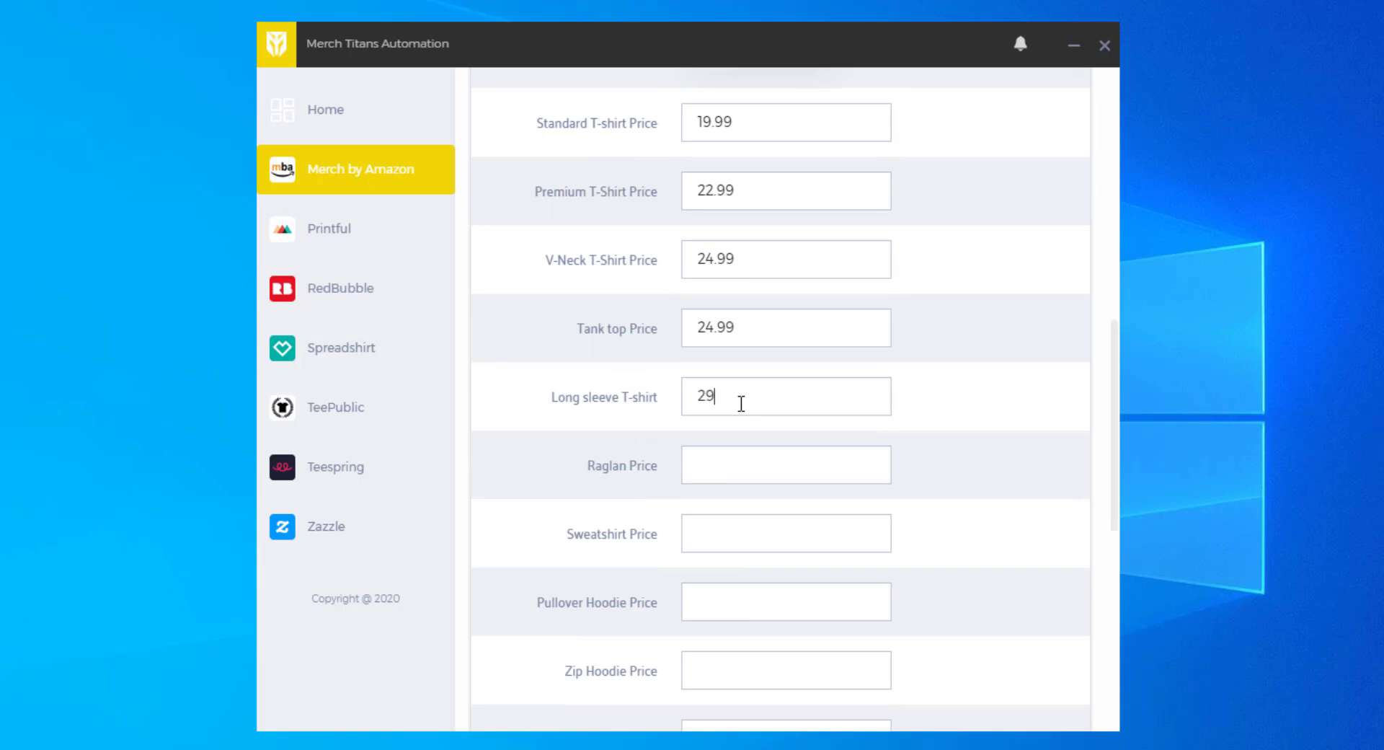
{"action": "type", "text": ".9929.99"}
{"action": "key", "text": "Tab"}
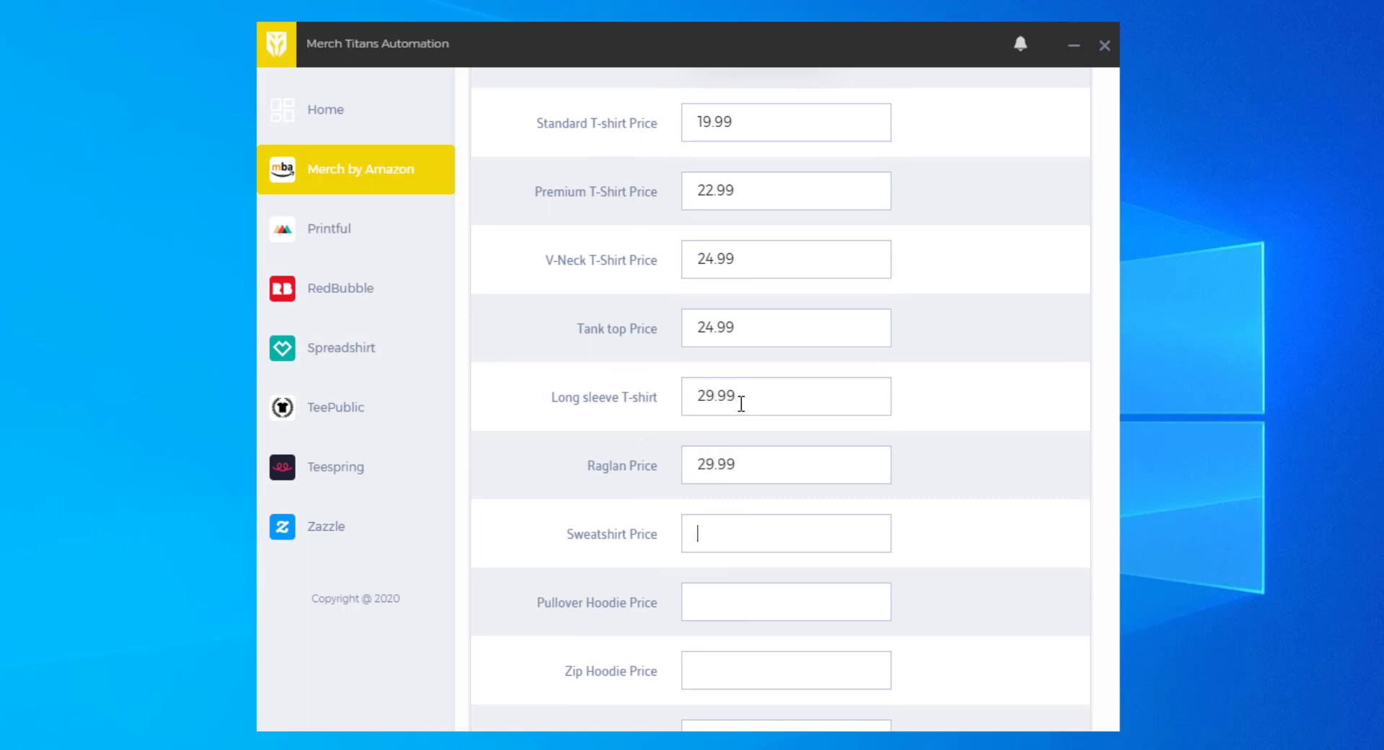
Set the COM prices to 32.99 for the sweatshirt, 34.99 for the pullover and zip hoodies, and 14.99 for the PopSockets grip.
{"action": "type", "text": "32.99"}
{"action": "key", "text": "Tab"}
{"action": "type", "text": "34.99"}
{"action": "key", "text": "Tab"}
{"action": "type", "text": "34.9"}
{"action": "scroll", "coordinate": [741, 404], "scroll_direction": "down", "scroll_amount": 3}
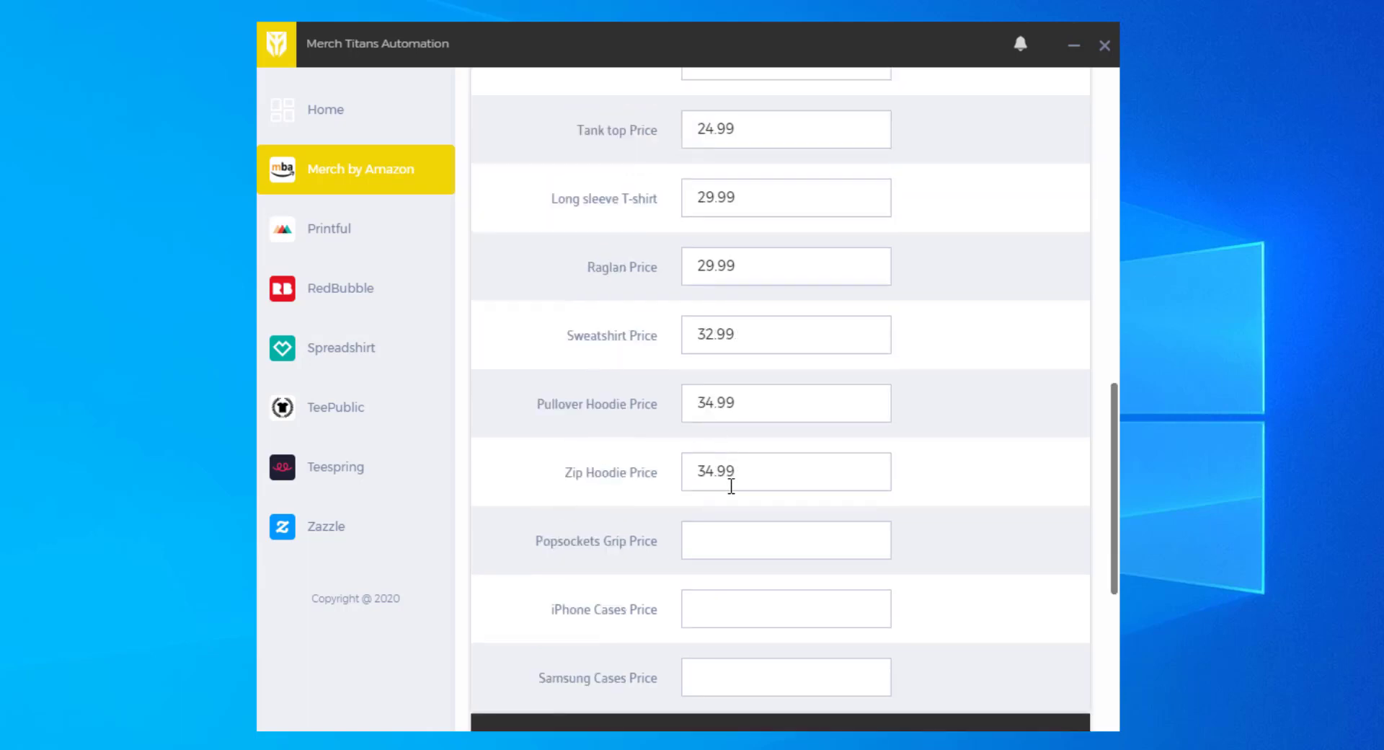
{"action": "left_click", "coordinate": [729, 551]}
{"action": "type", "text": "14"}
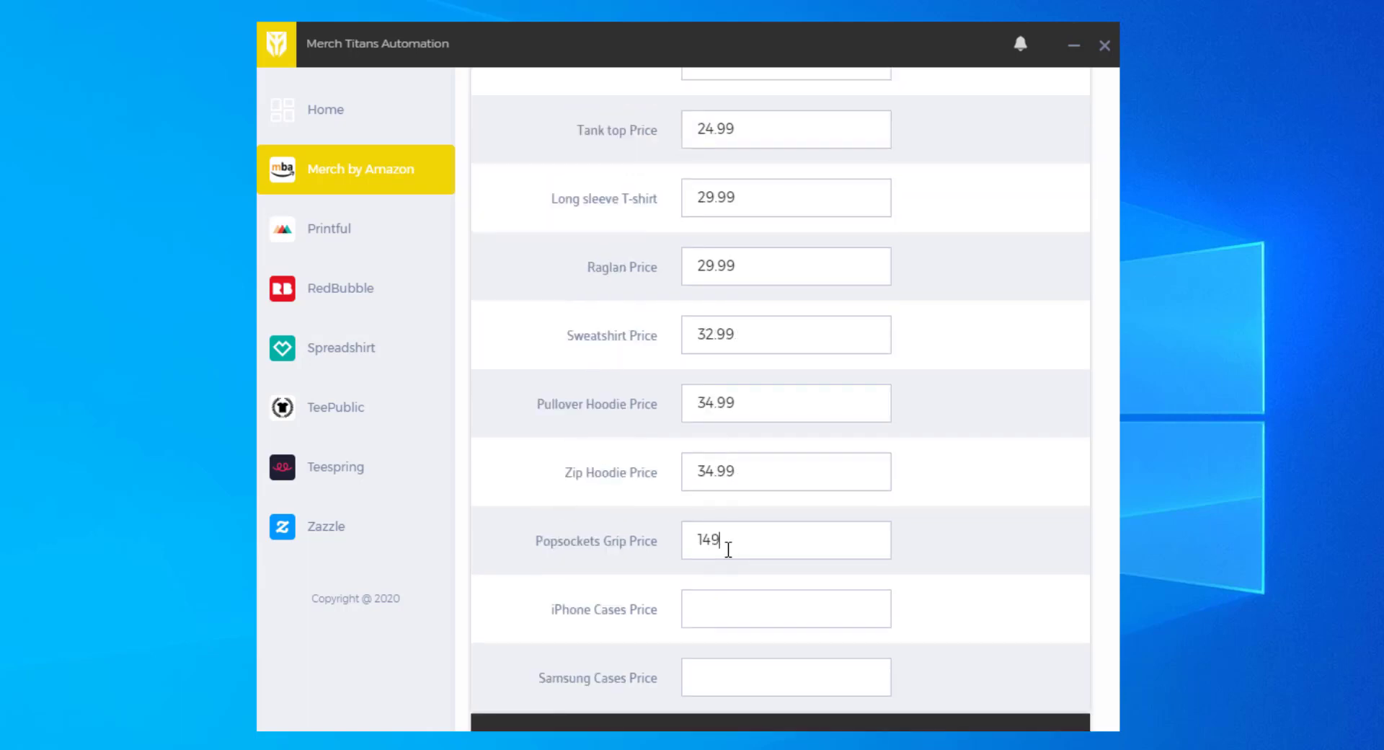
{"action": "type", "text": ".99"}
Look at the options for loading and saving settings on the home page and return to the Merch by Amazon settings.
{"action": "left_click", "coordinate": [354, 116]}
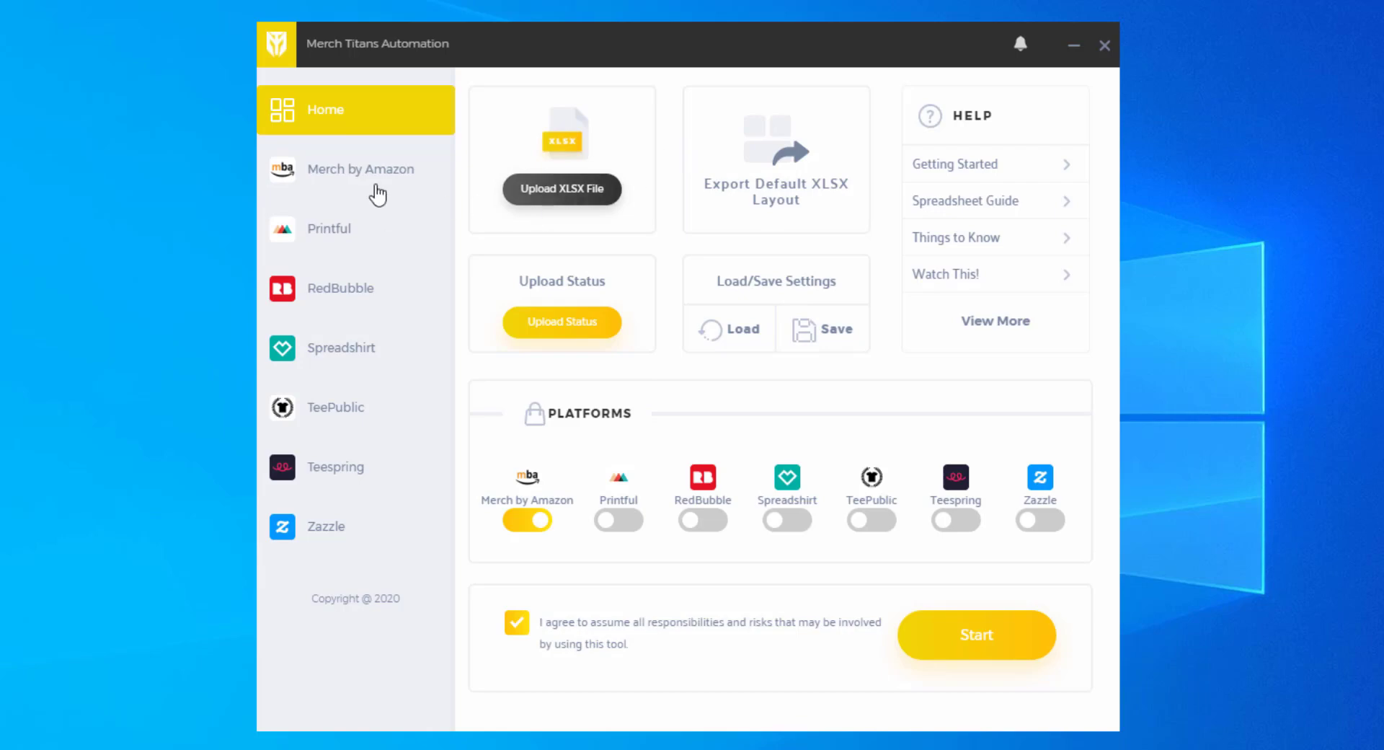
{"action": "left_click", "coordinate": [353, 169]}
{"action": "scroll", "coordinate": [668, 312], "scroll_direction": "down", "scroll_amount": 10}
{"action": "scroll", "coordinate": [689, 391], "scroll_direction": "up", "scroll_amount": 10}
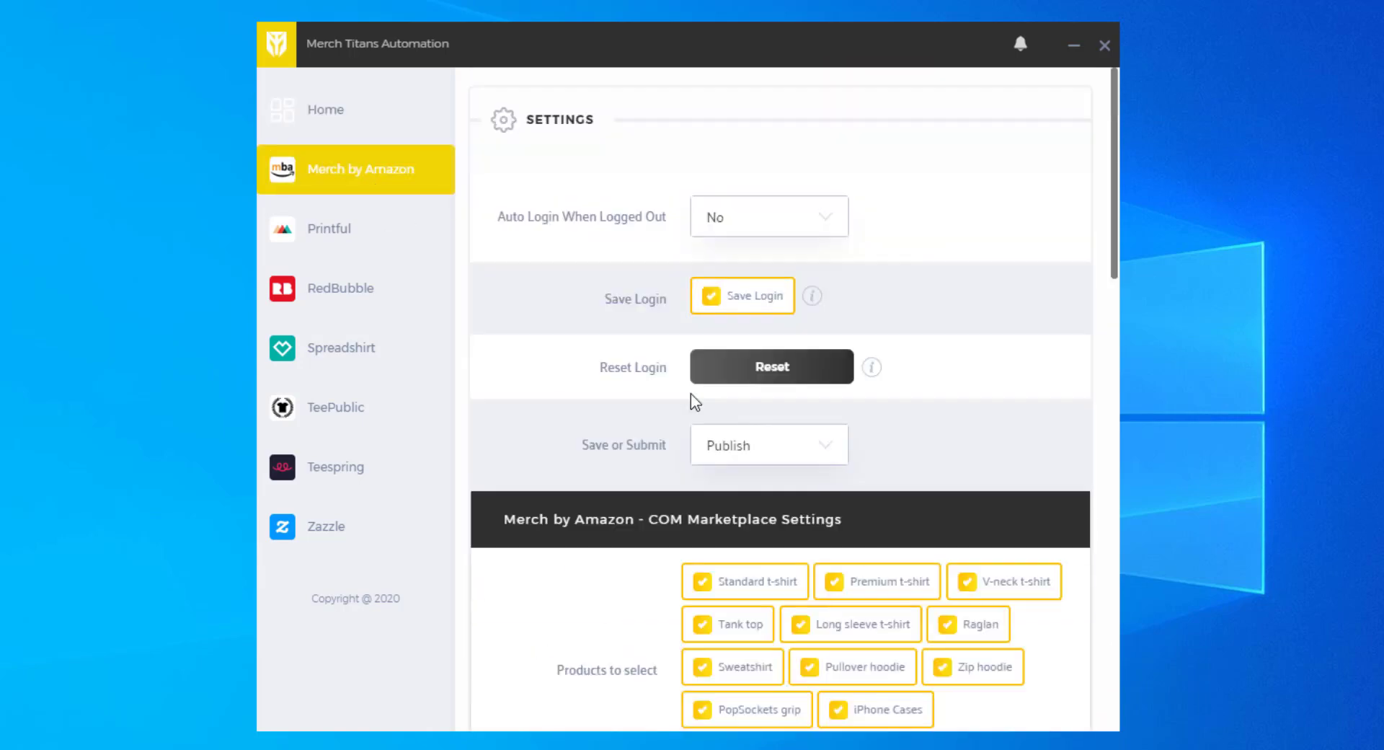
{"action": "left_click", "coordinate": [372, 128]}
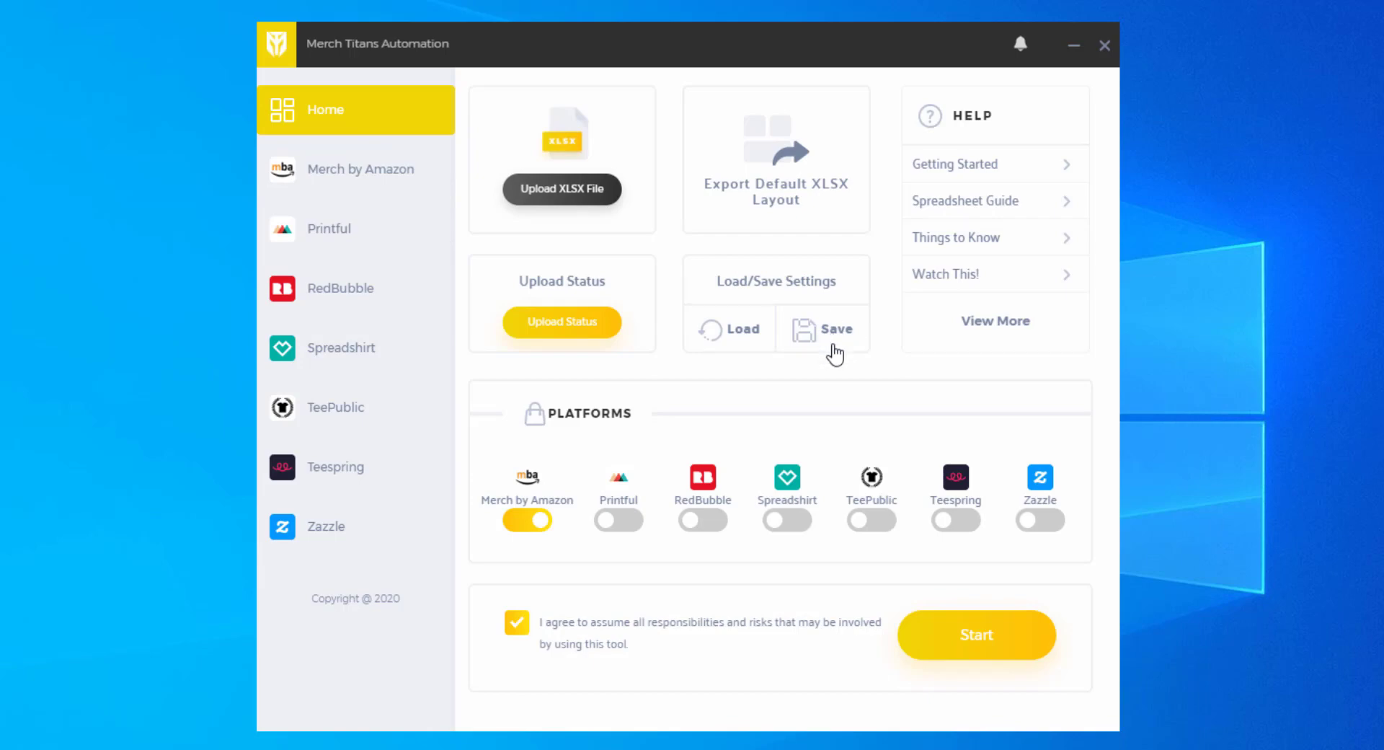
{"action": "left_click", "coordinate": [378, 170]}
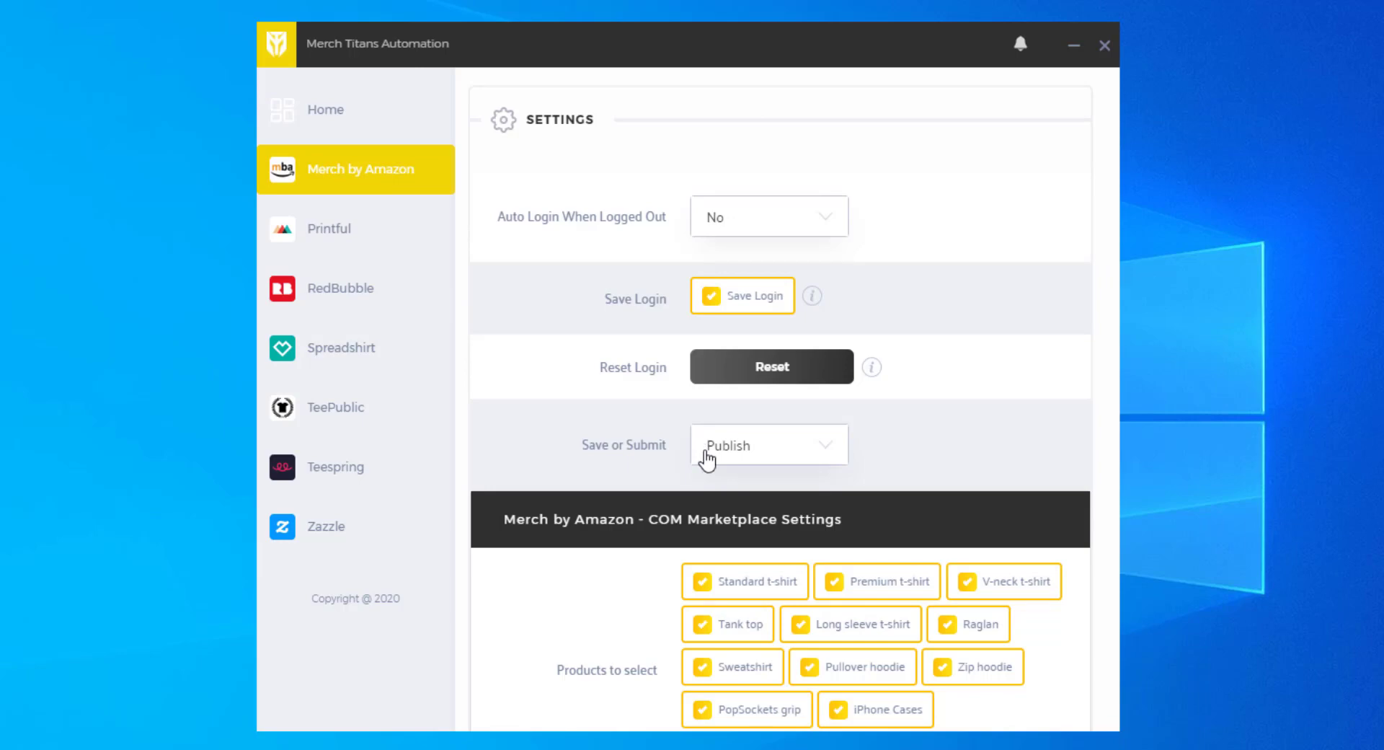
Set both the iPhone Cases and Samsung Cases prices for the COM marketplace to 16.99.
{"action": "scroll", "coordinate": [788, 404], "scroll_direction": "down", "scroll_amount": 12}
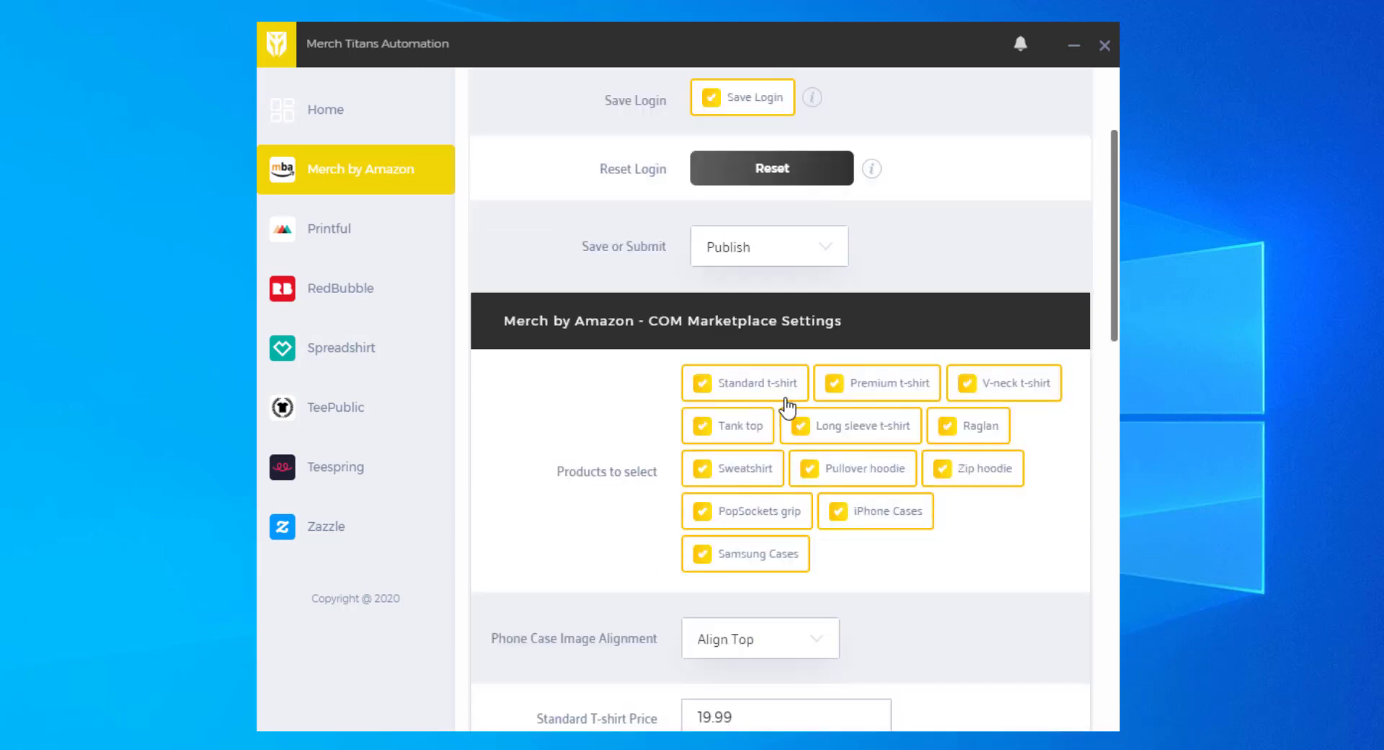
{"action": "scroll", "coordinate": [734, 575], "scroll_direction": "down", "scroll_amount": 4}
{"action": "left_click", "coordinate": [717, 314]}
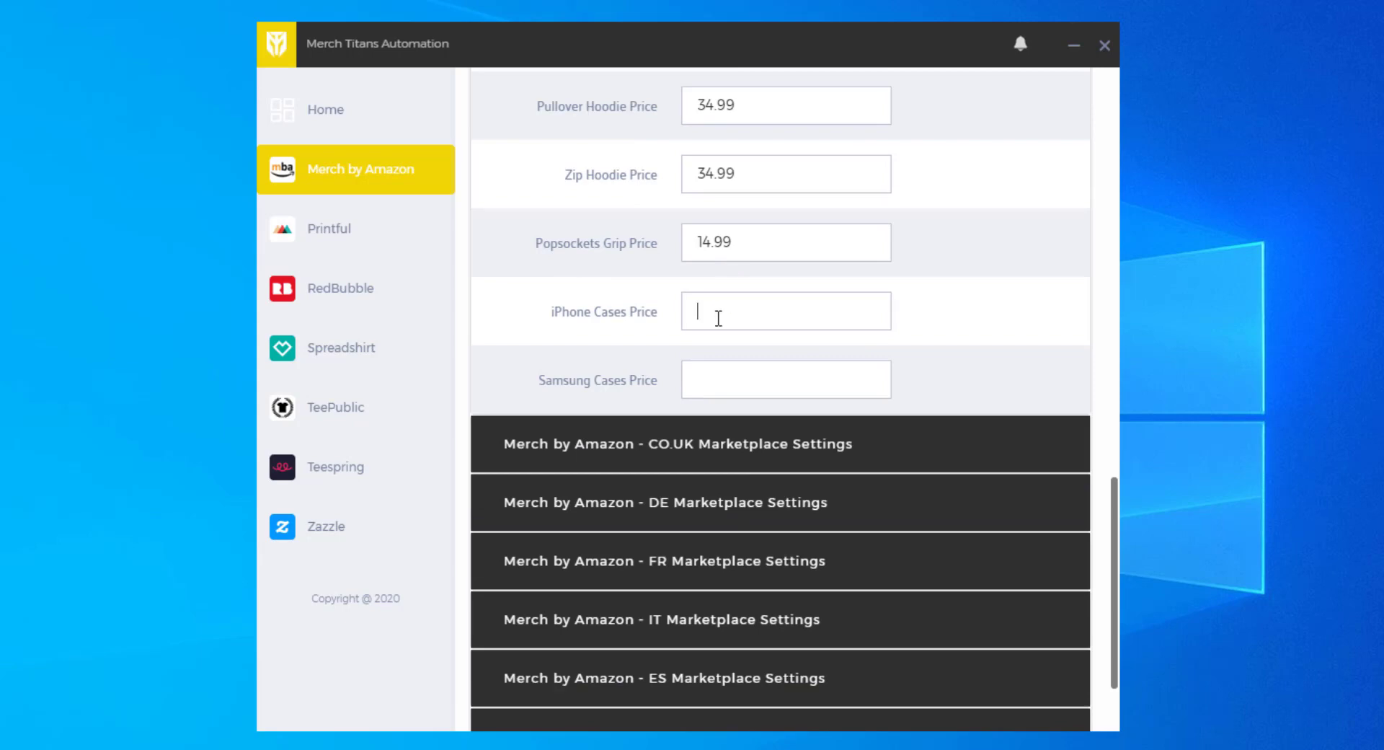
{"action": "type", "text": "14.99"}
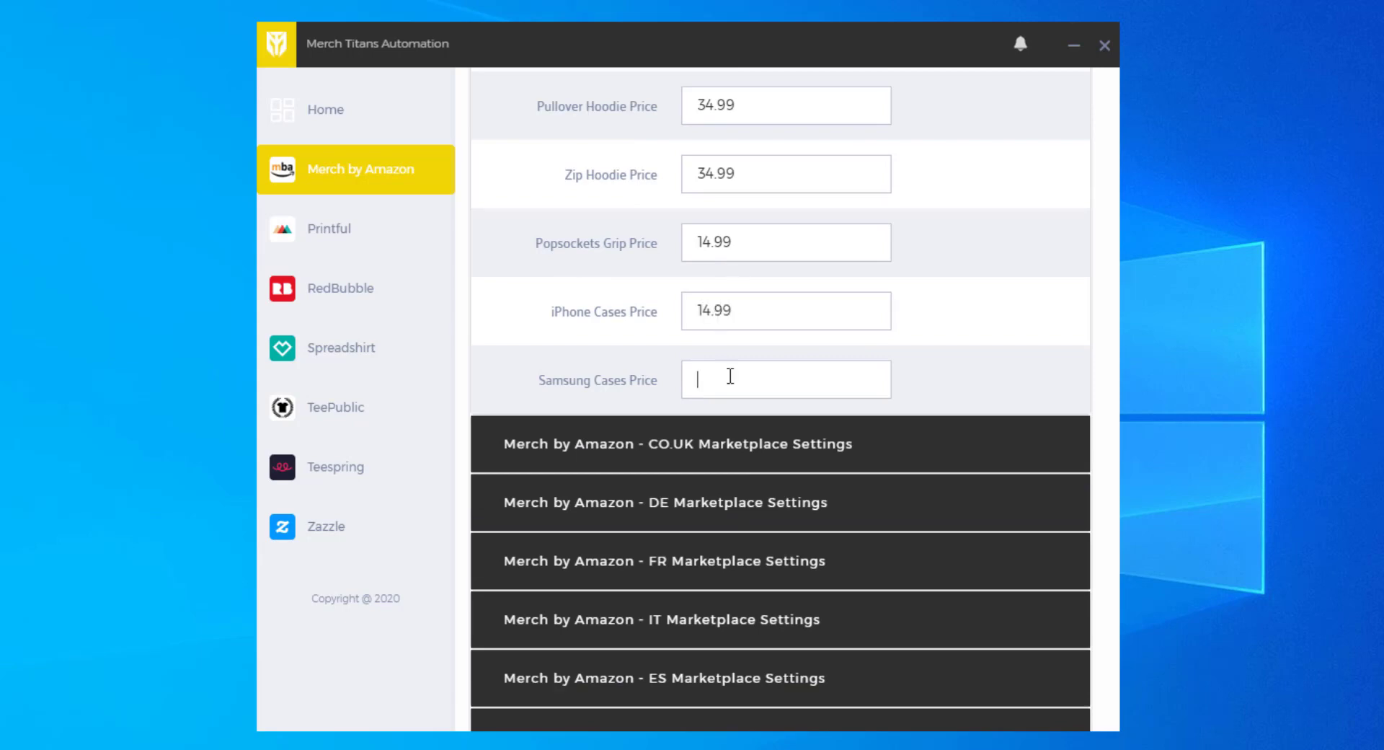
{"action": "left_click", "coordinate": [731, 376]}
{"action": "type", "text": "16.99"}
{"action": "triple_click", "coordinate": [779, 310]}
{"action": "key", "text": "BackSpace"}
{"action": "type", "text": "16.99"}
Set the CO.UK prices to 19.99 for the standard t-shirt, 24.99 for V-neck and tank top, 26.99 for long sleeve and 29.99 for raglan.
{"action": "scroll", "coordinate": [615, 279], "scroll_direction": "up", "scroll_amount": 14}
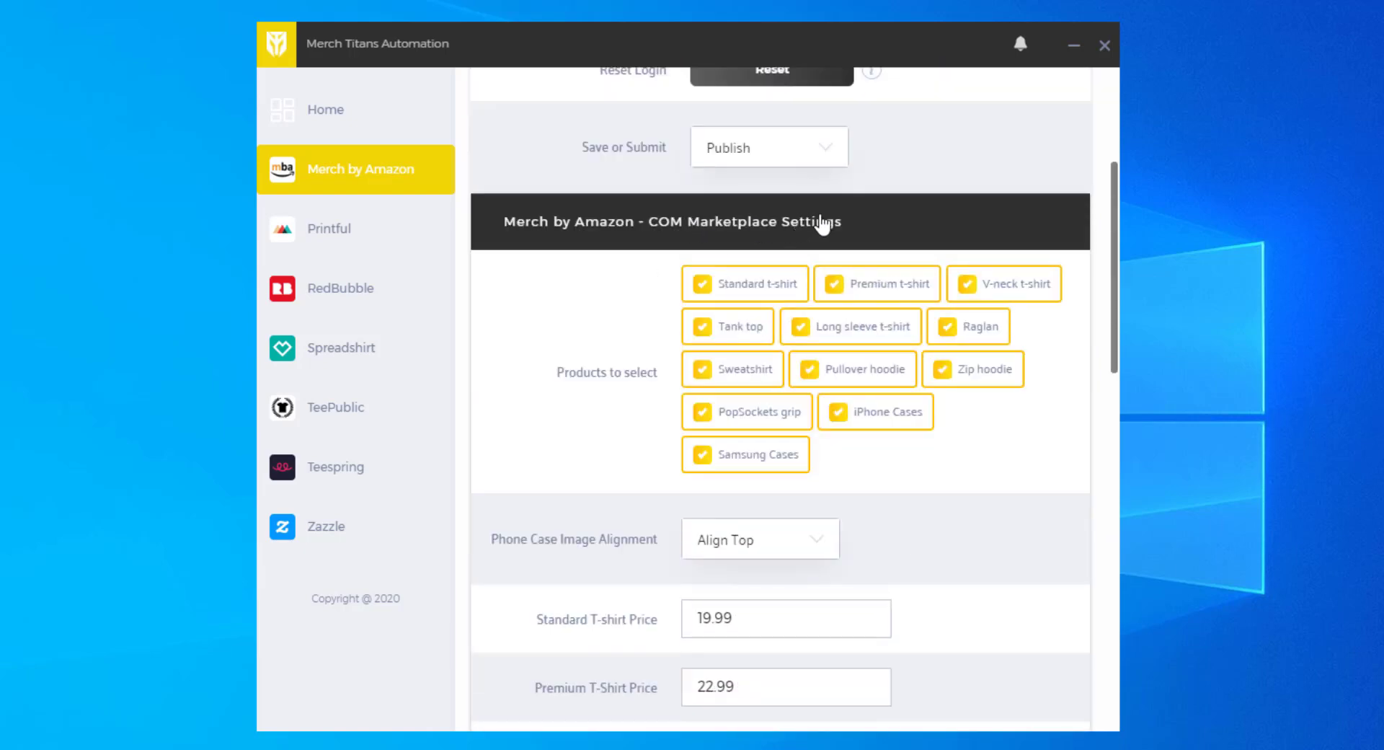
{"action": "left_click", "coordinate": [824, 232]}
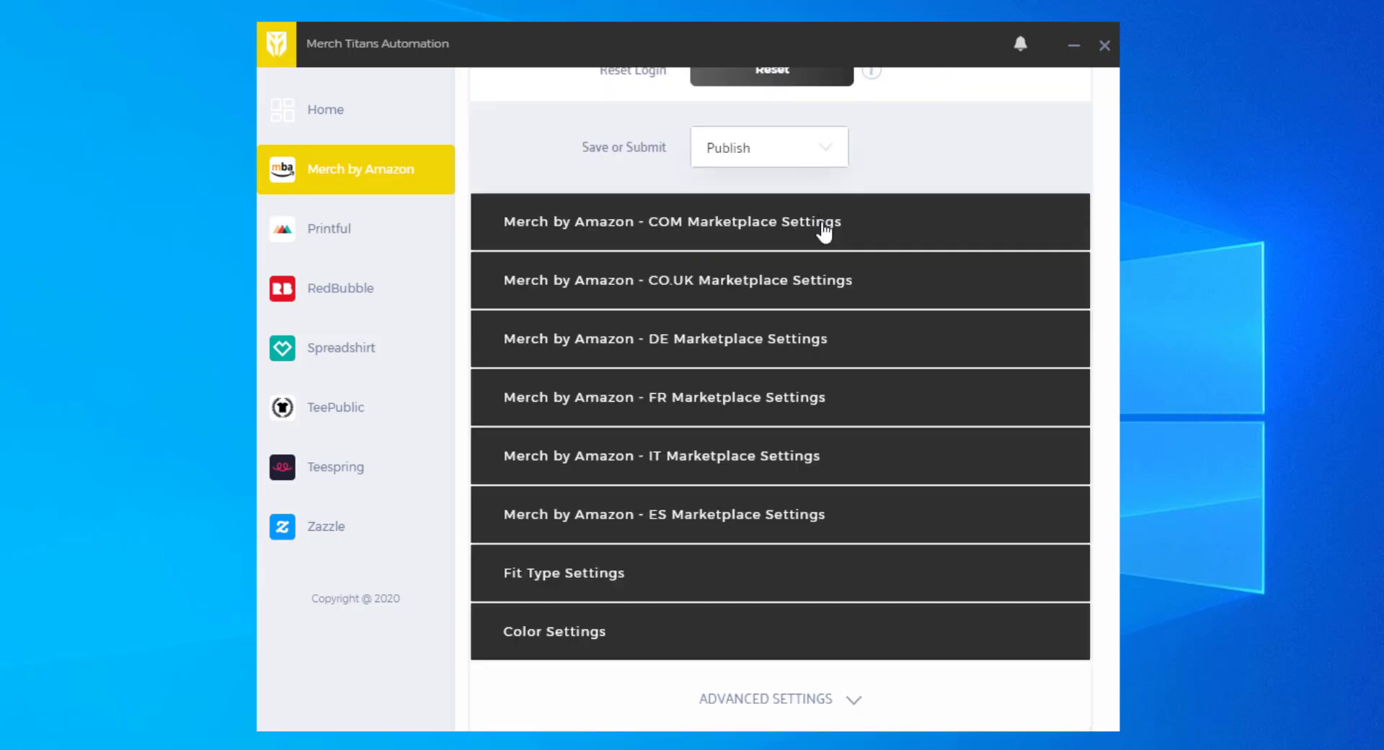
{"action": "left_click", "coordinate": [761, 281]}
{"action": "scroll", "coordinate": [750, 404], "scroll_direction": "down", "scroll_amount": 1}
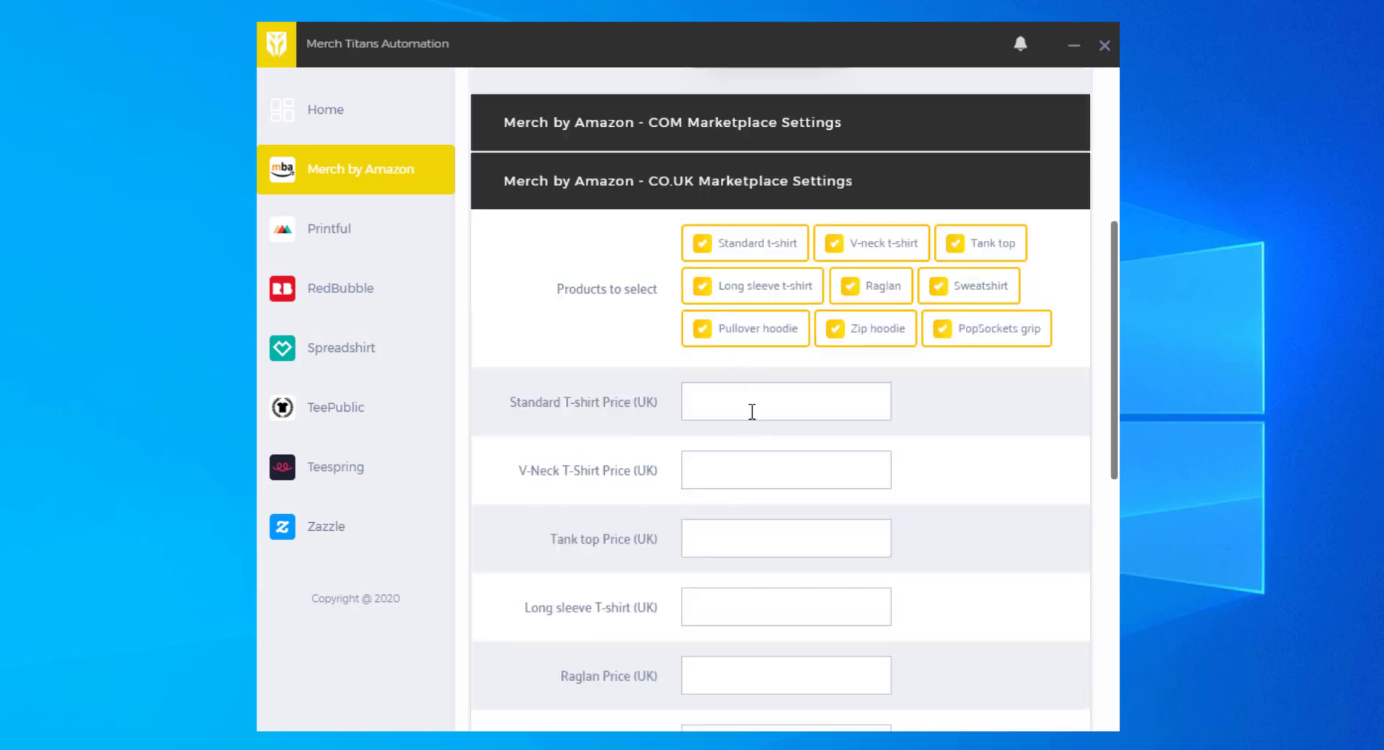
{"action": "type", "text": "24.99"}
{"action": "key", "text": "BackSpace"}
{"action": "key", "text": "BackSpace"}
{"action": "key", "text": "BackSpace"}
{"action": "key", "text": "BackSpace"}
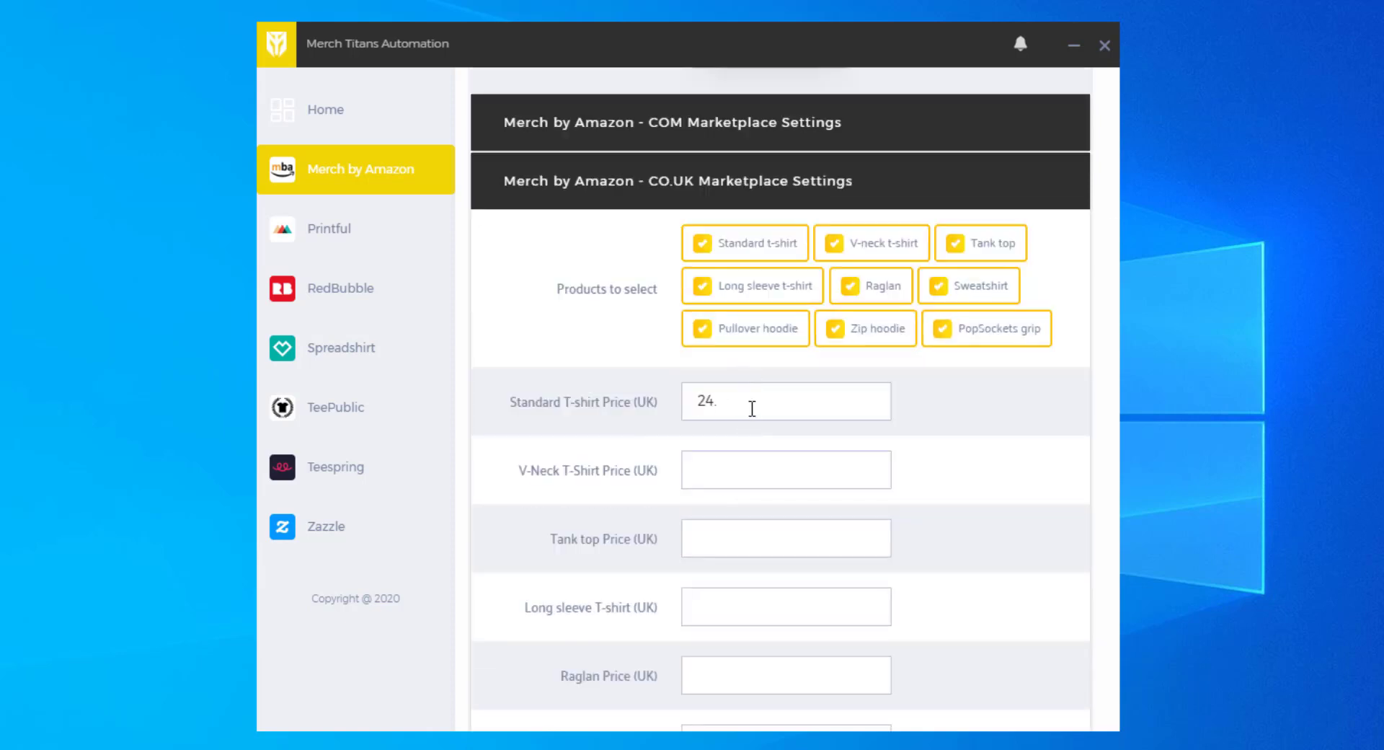
{"action": "type", "text": "19.99"}
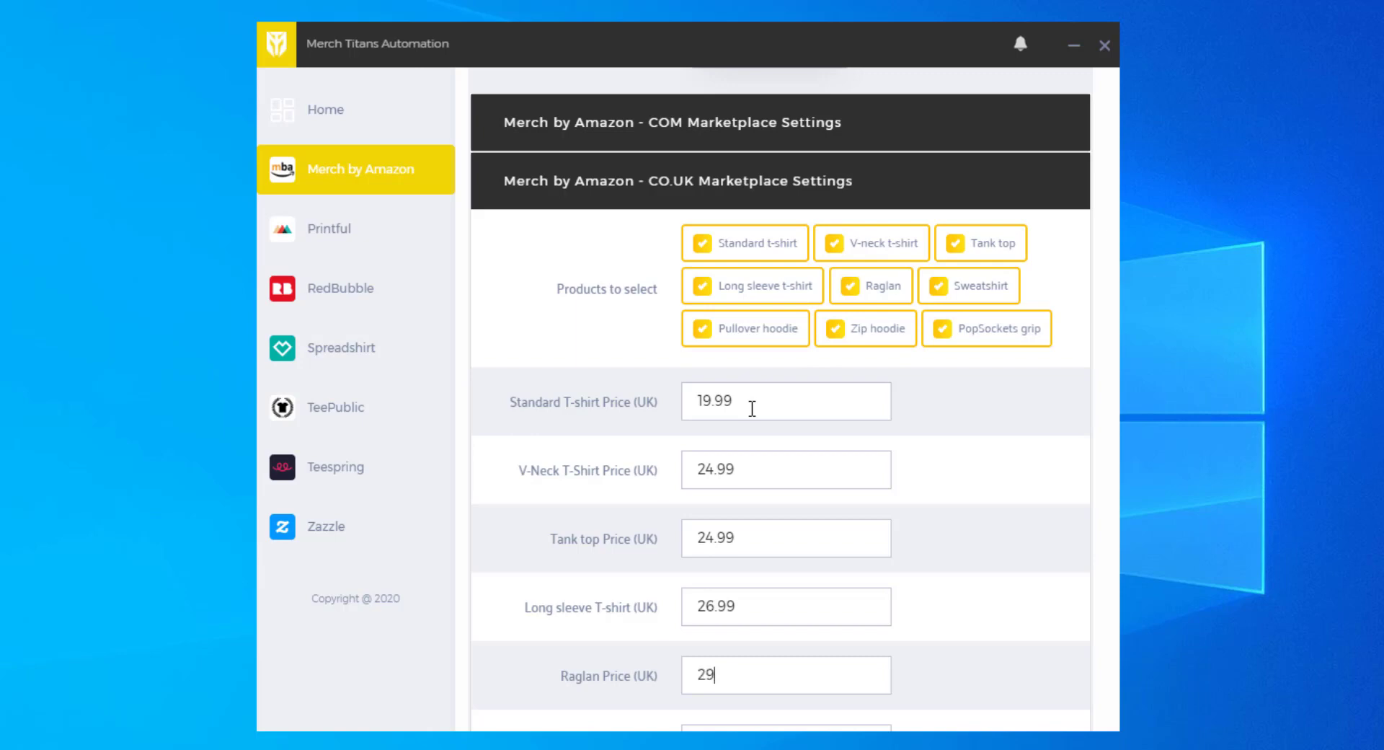
Set the CO.UK prices to 32.99 for the sweatshirt and 34.99 for the pullover hoodie, zip hoodie and PopSockets grip.
{"action": "scroll", "coordinate": [752, 408], "scroll_direction": "down", "scroll_amount": 5}
{"action": "left_click", "coordinate": [745, 347]}
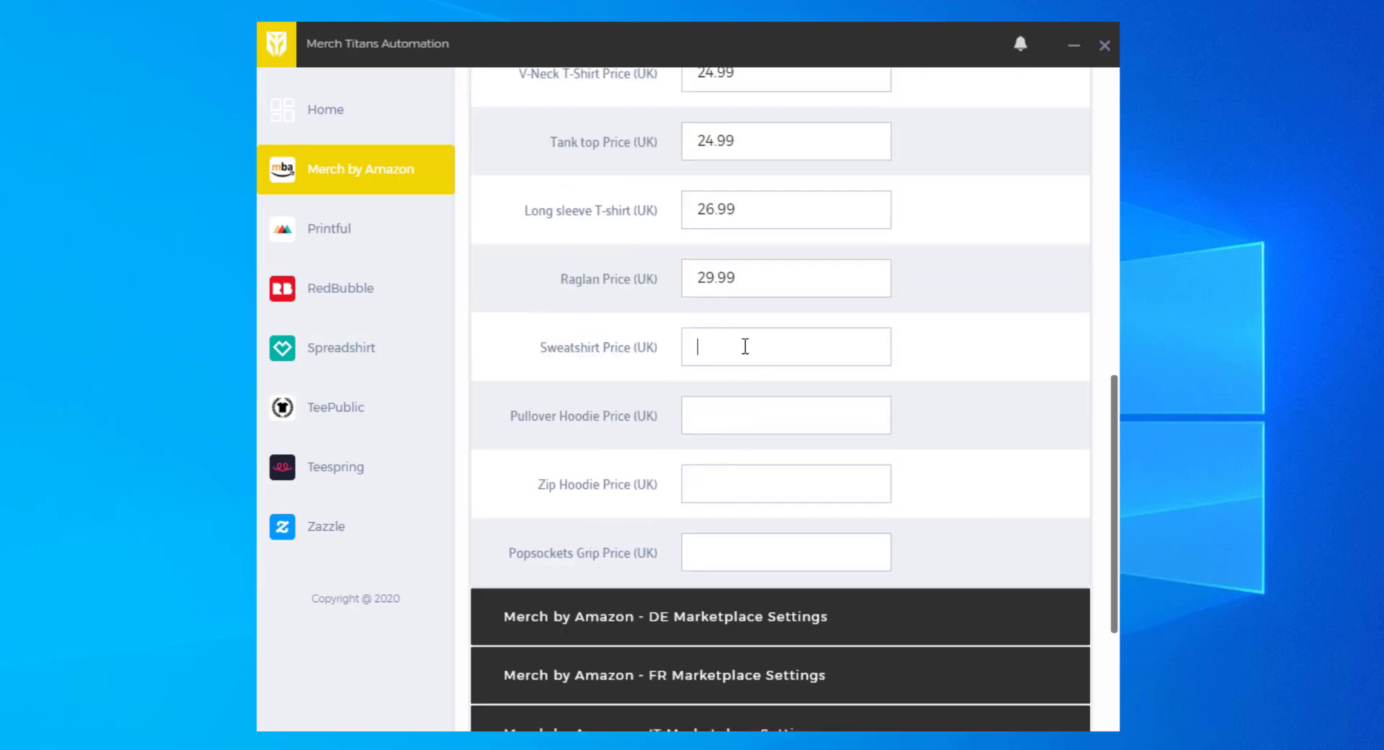
{"action": "type", "text": "2.99"}
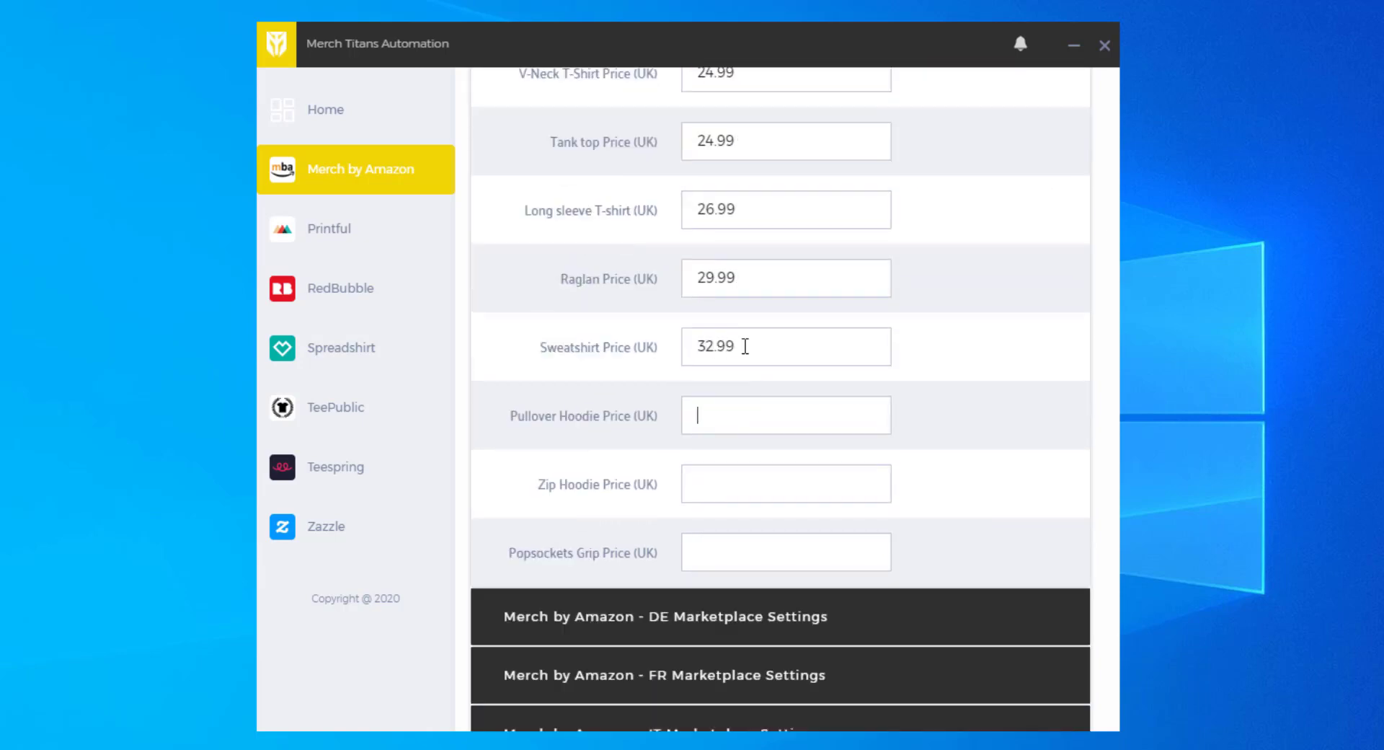
{"action": "type", "text": "34.9"}
{"action": "type", "text": "34.99"}
{"action": "scroll", "coordinate": [643, 532], "scroll_direction": "down", "scroll_amount": 1}
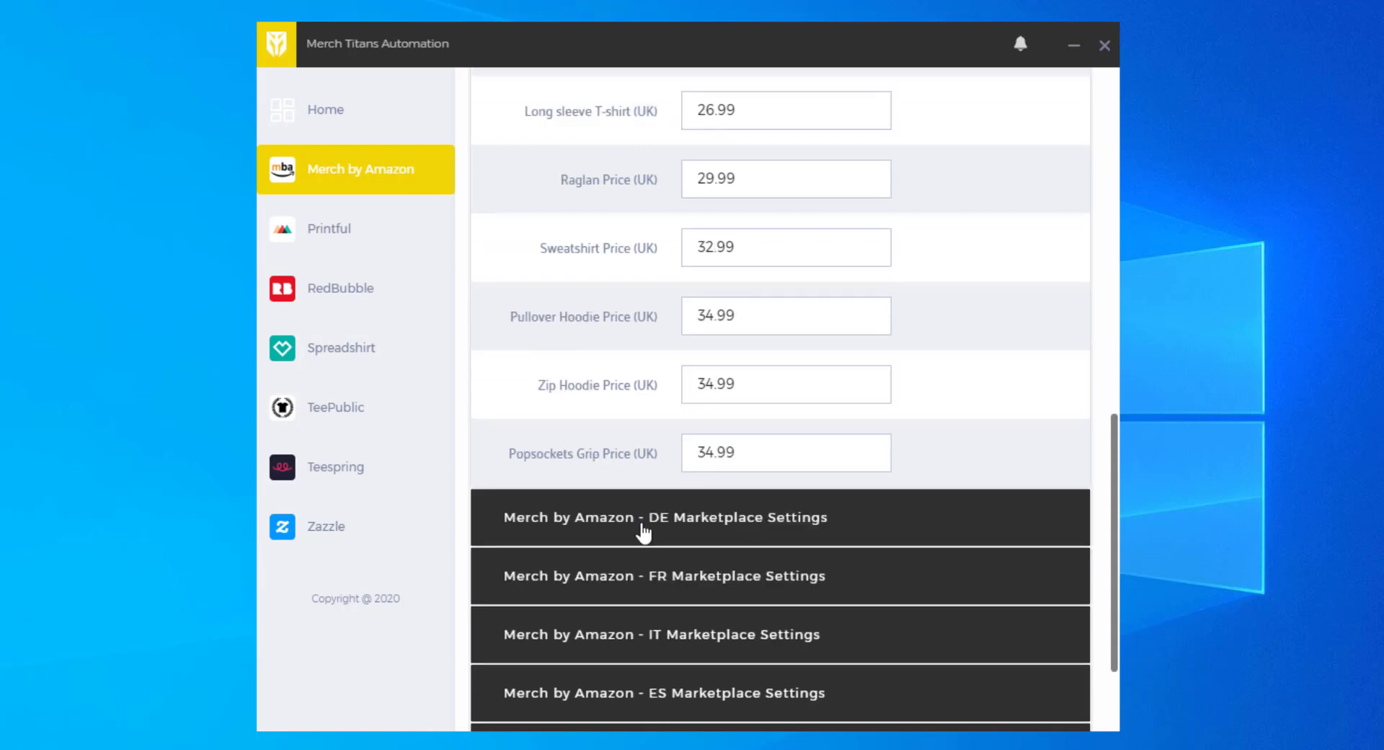
Set the DE prices to 19.99 for the standard t-shirt, 24.99 for V-neck and tank top, 26.99 for long sleeve and 29.99 for raglan.
{"action": "scroll", "coordinate": [682, 338], "scroll_direction": "up", "scroll_amount": 5}
{"action": "scroll", "coordinate": [716, 331], "scroll_direction": "down", "scroll_amount": 4}
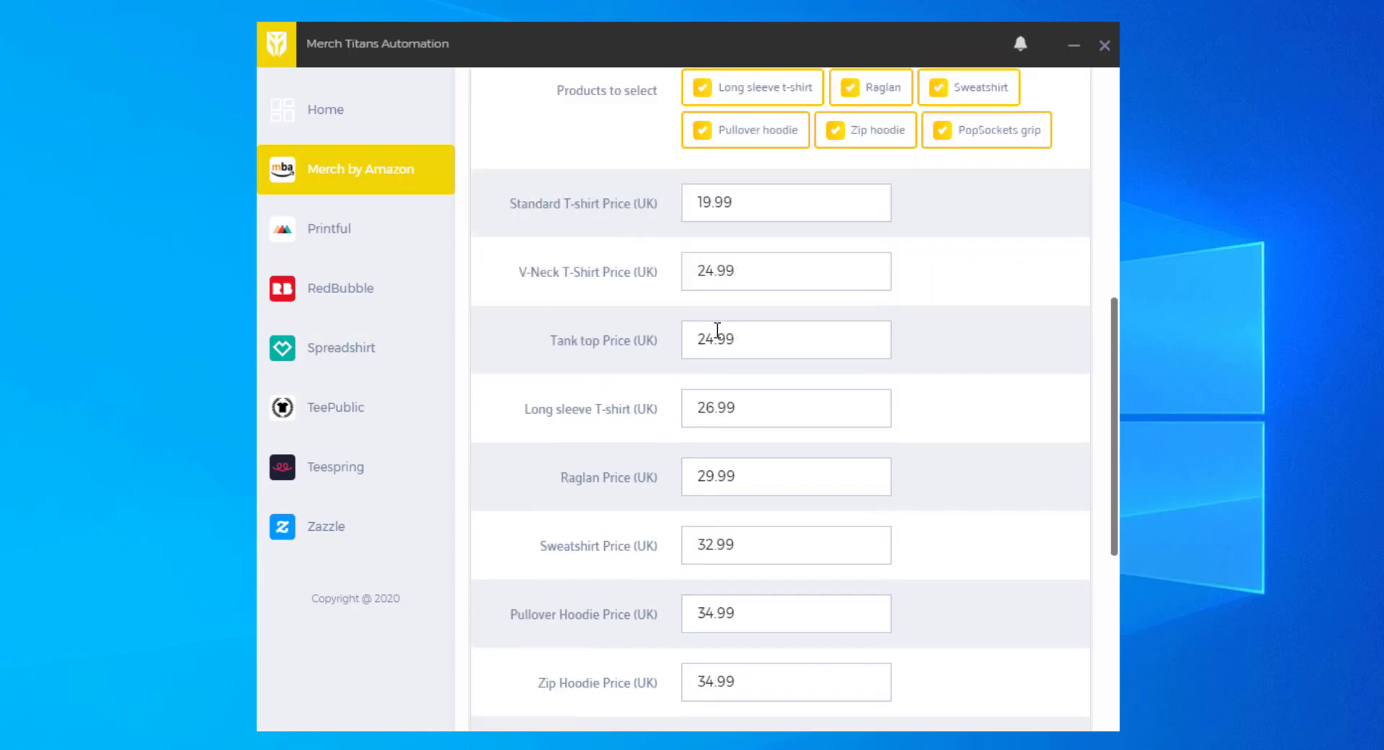
{"action": "scroll", "coordinate": [796, 577], "scroll_direction": "up", "scroll_amount": 3}
{"action": "scroll", "coordinate": [772, 505], "scroll_direction": "up", "scroll_amount": 2}
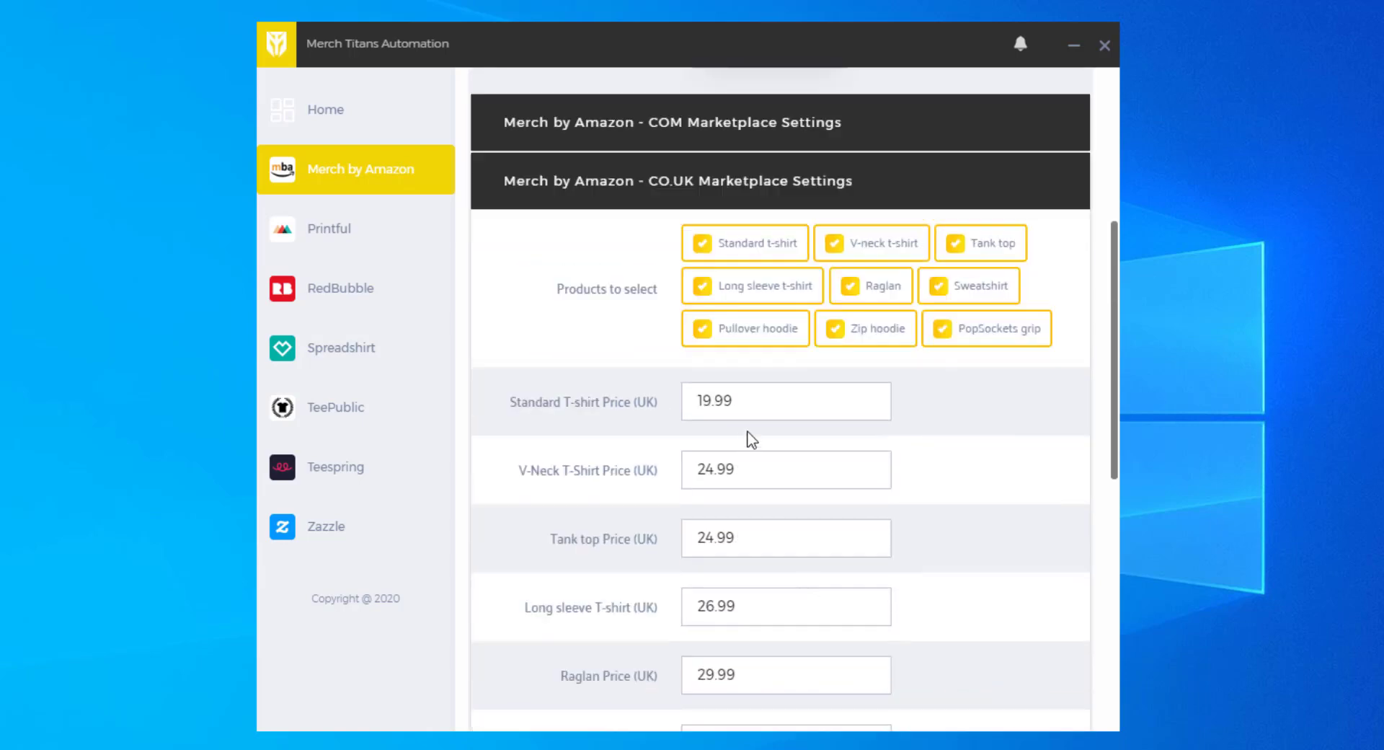
{"action": "left_click", "coordinate": [719, 186]}
{"action": "left_click", "coordinate": [699, 351]}
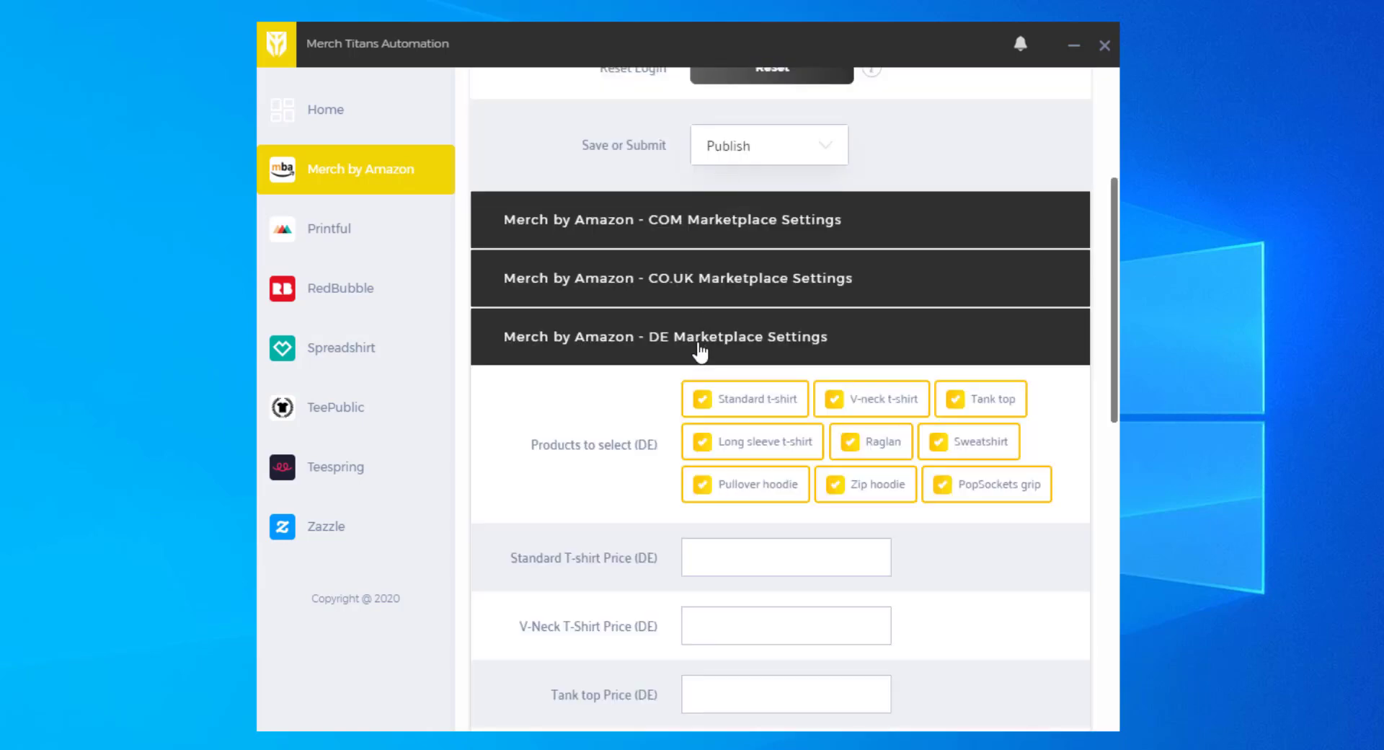
{"action": "scroll", "coordinate": [736, 404], "scroll_direction": "down", "scroll_amount": 2}
{"action": "type", "text": "19.99"}
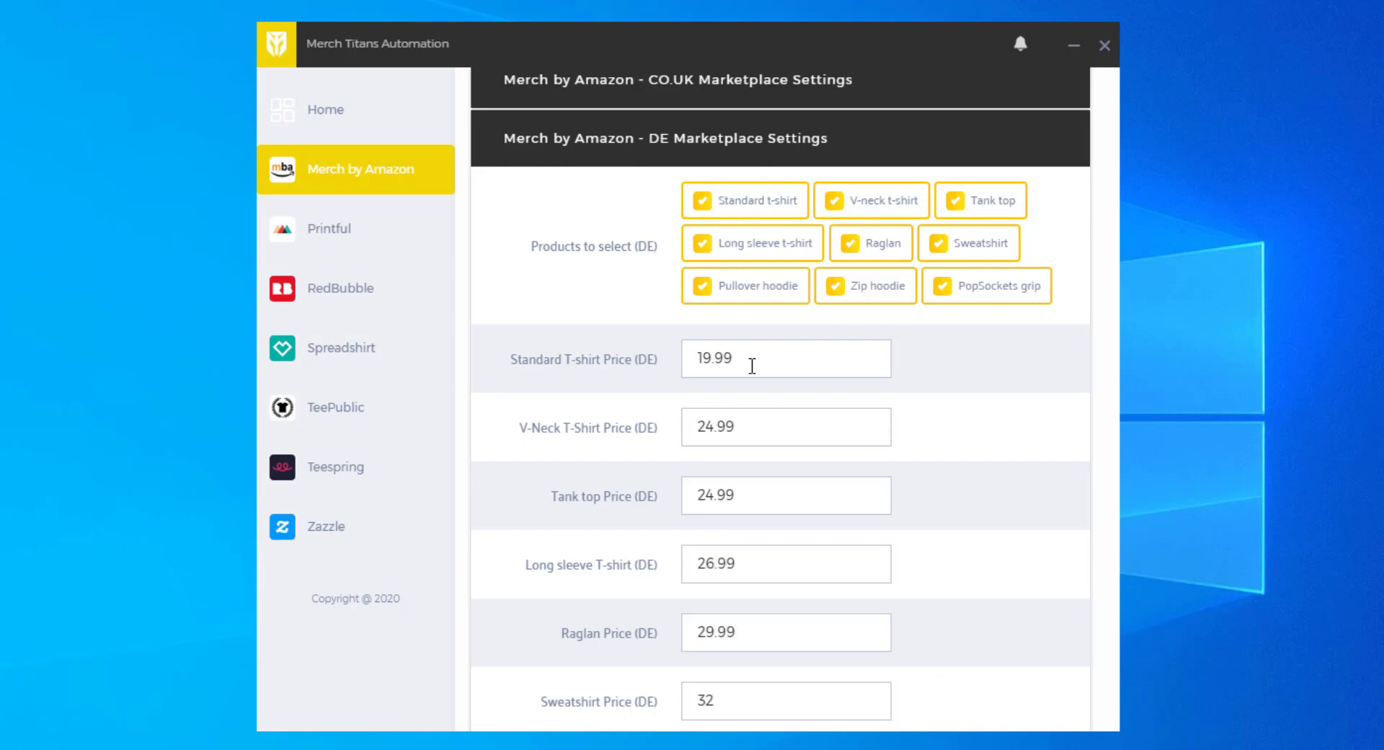
Set the DE prices to 32.99 for the sweatshirt, 34.99 for the pullover and zip hoodies, and 14.99 for the PopSockets grip.
{"action": "scroll", "coordinate": [748, 373], "scroll_direction": "down", "scroll_amount": 5}
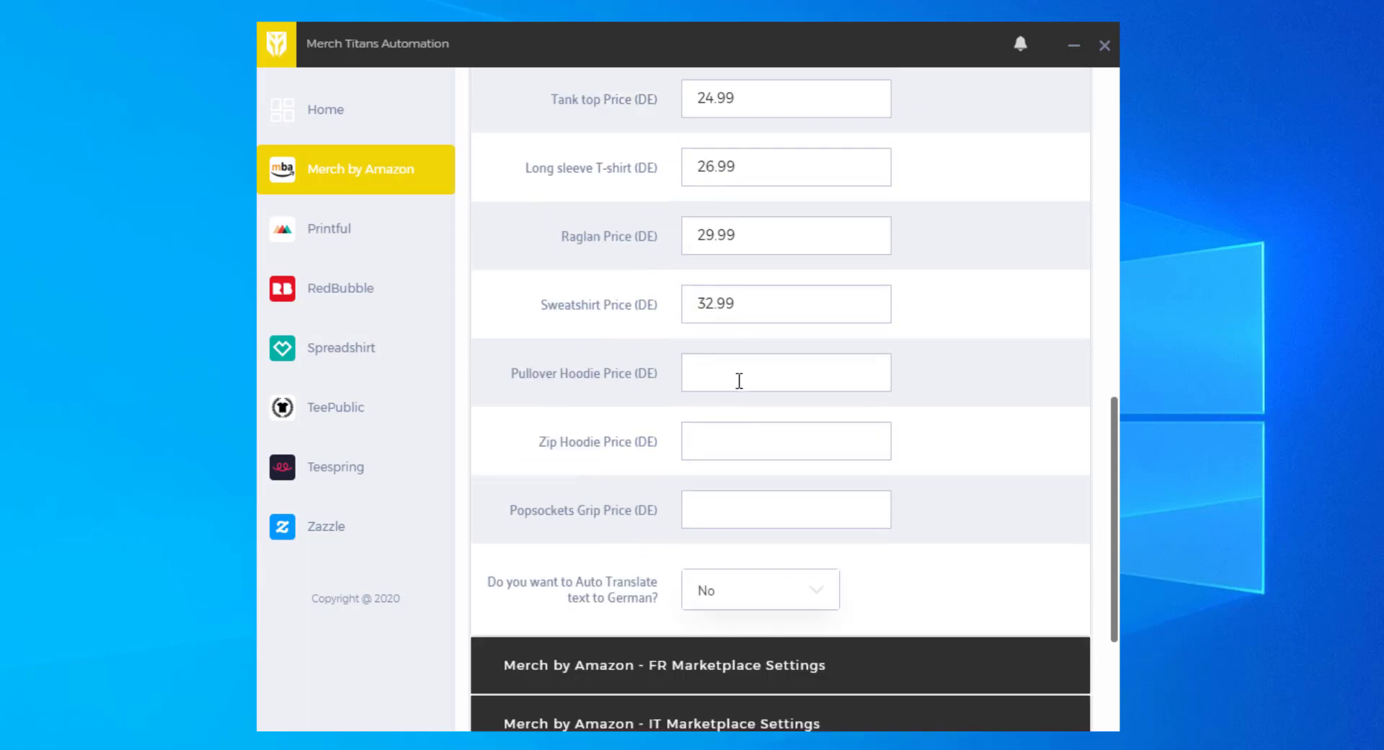
{"action": "type", "text": "34.99"}
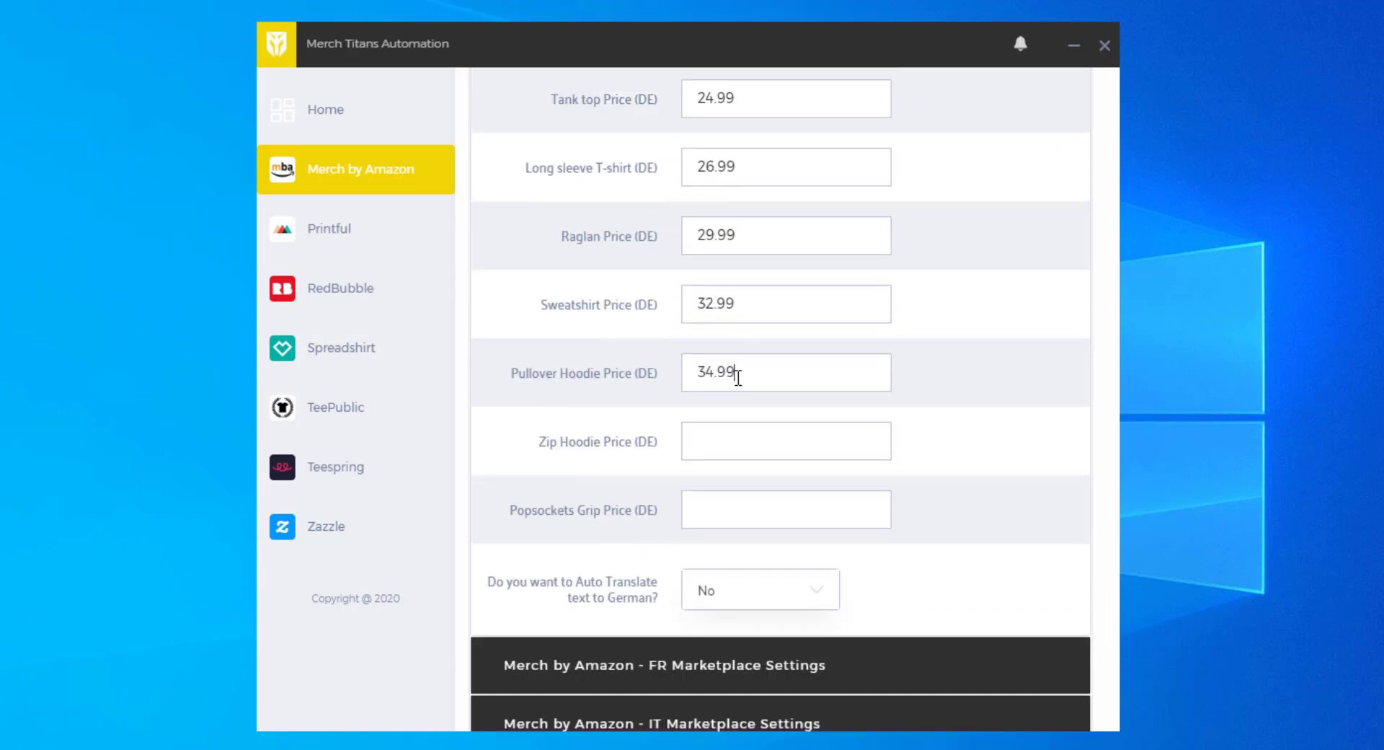
{"action": "type", "text": "34.99"}
{"action": "scroll", "coordinate": [729, 506], "scroll_direction": "down", "scroll_amount": 1}
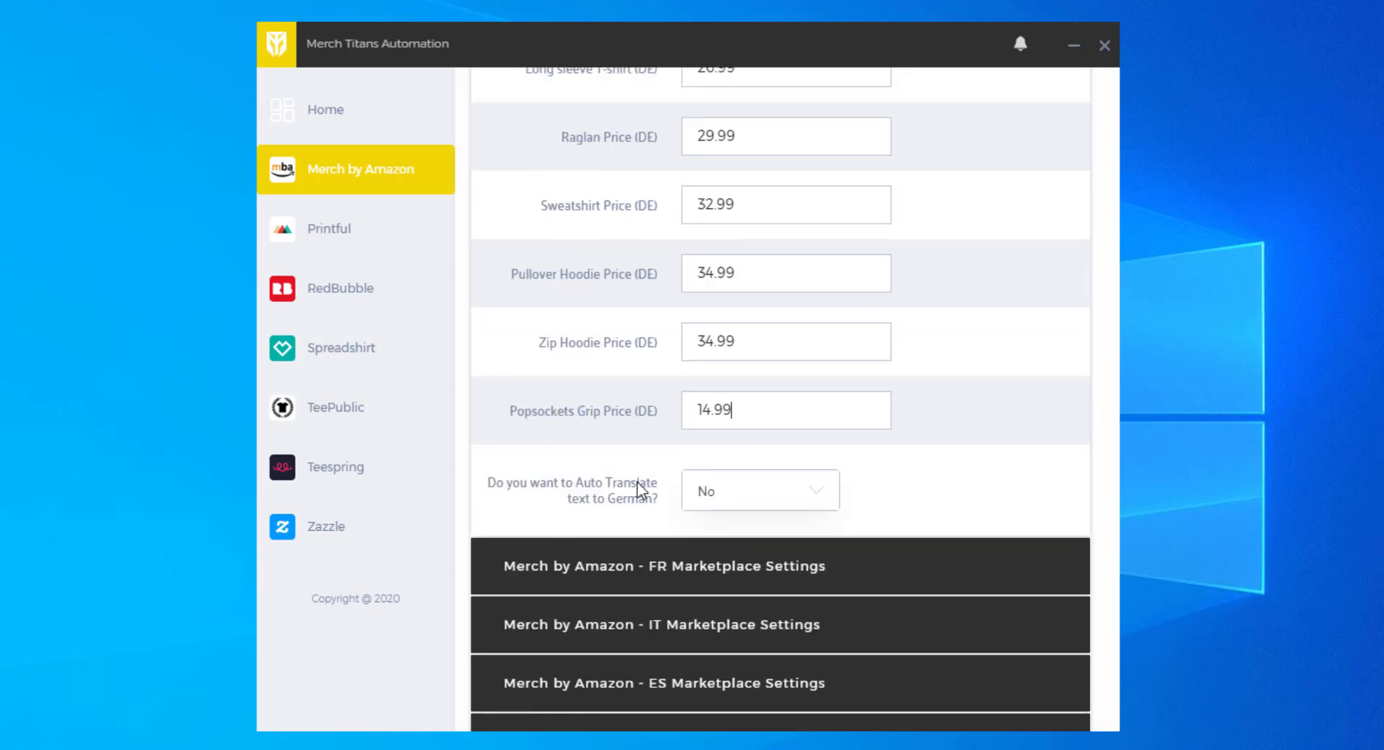
Choose whether to auto-translate the text to German and collapse the DE marketplace settings.
{"action": "left_click", "coordinate": [734, 514]}
{"action": "left_click", "coordinate": [721, 535]}
{"action": "left_click", "coordinate": [809, 511]}
{"action": "left_click", "coordinate": [734, 566]}
{"action": "scroll", "coordinate": [865, 498], "scroll_direction": "up", "scroll_amount": 10}
{"action": "left_click", "coordinate": [646, 335]}
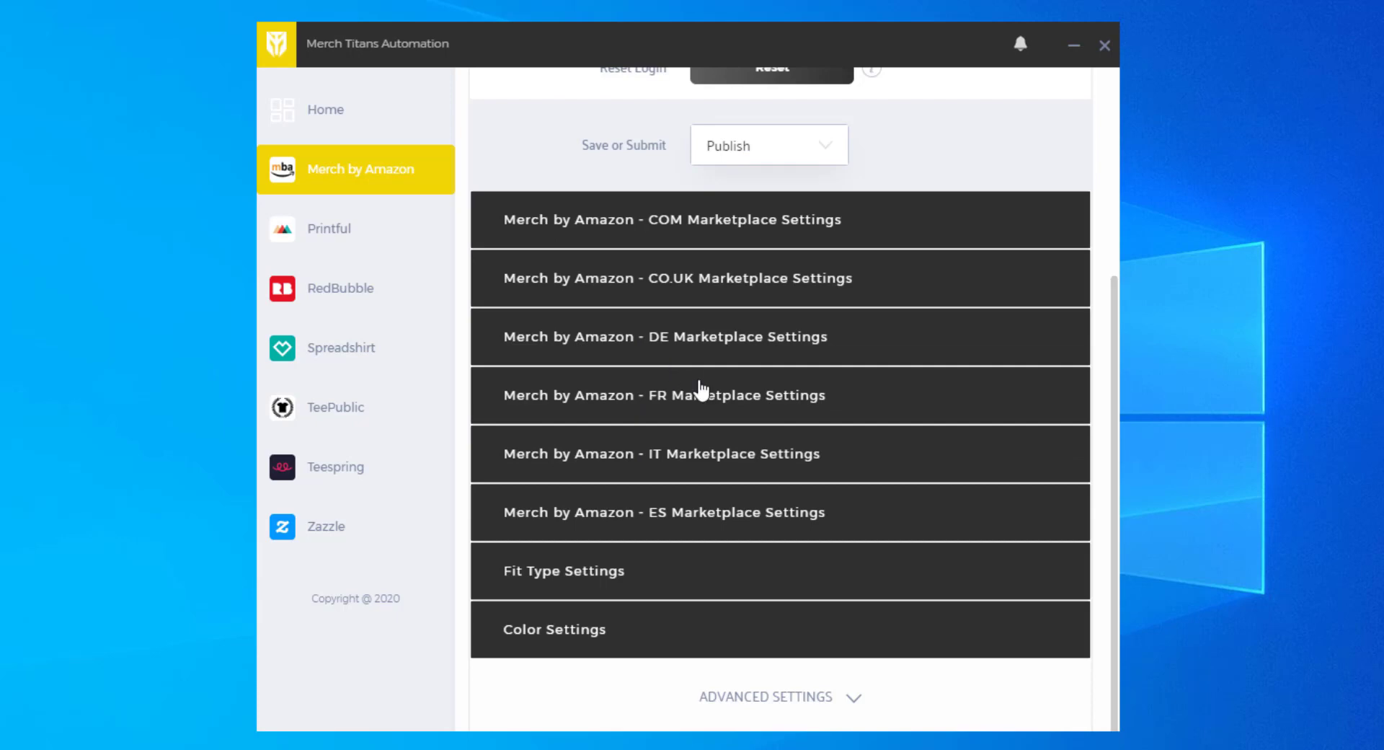
Look through the products, price fields and auto-translate option in the FR marketplace settings.
{"action": "left_click", "coordinate": [670, 406]}
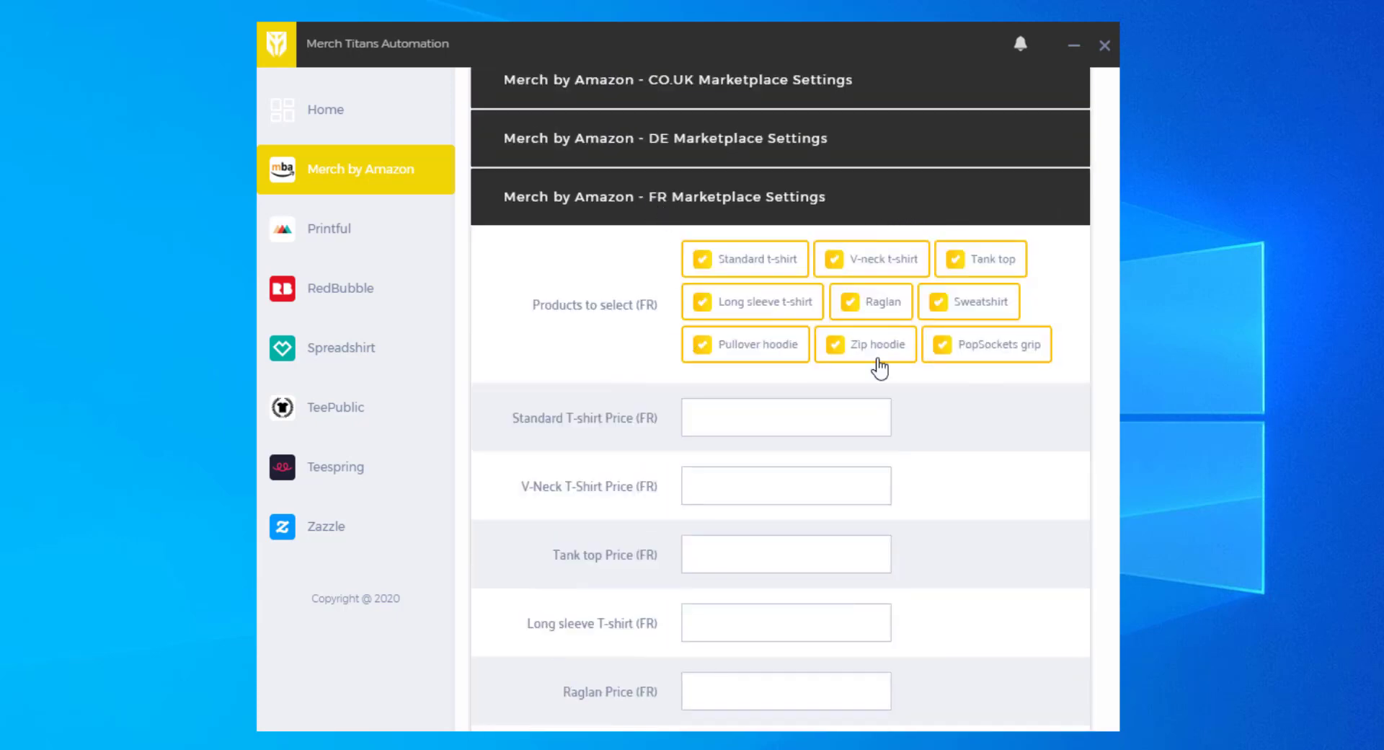
{"action": "scroll", "coordinate": [801, 421], "scroll_direction": "down", "scroll_amount": 8}
{"action": "scroll", "coordinate": [719, 597], "scroll_direction": "up", "scroll_amount": 8}
{"action": "scroll", "coordinate": [705, 272], "scroll_direction": "up", "scroll_amount": 2}
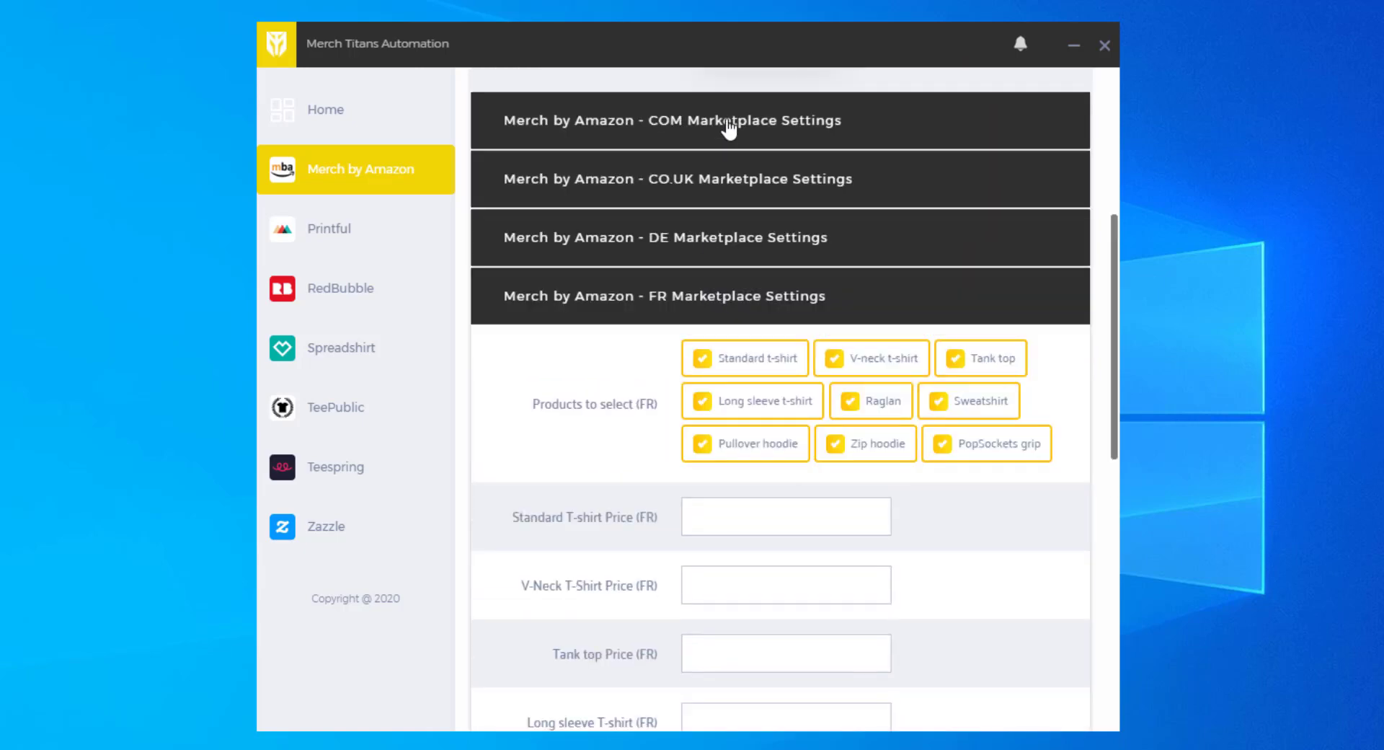
{"action": "scroll", "coordinate": [750, 289], "scroll_direction": "down", "scroll_amount": 3}
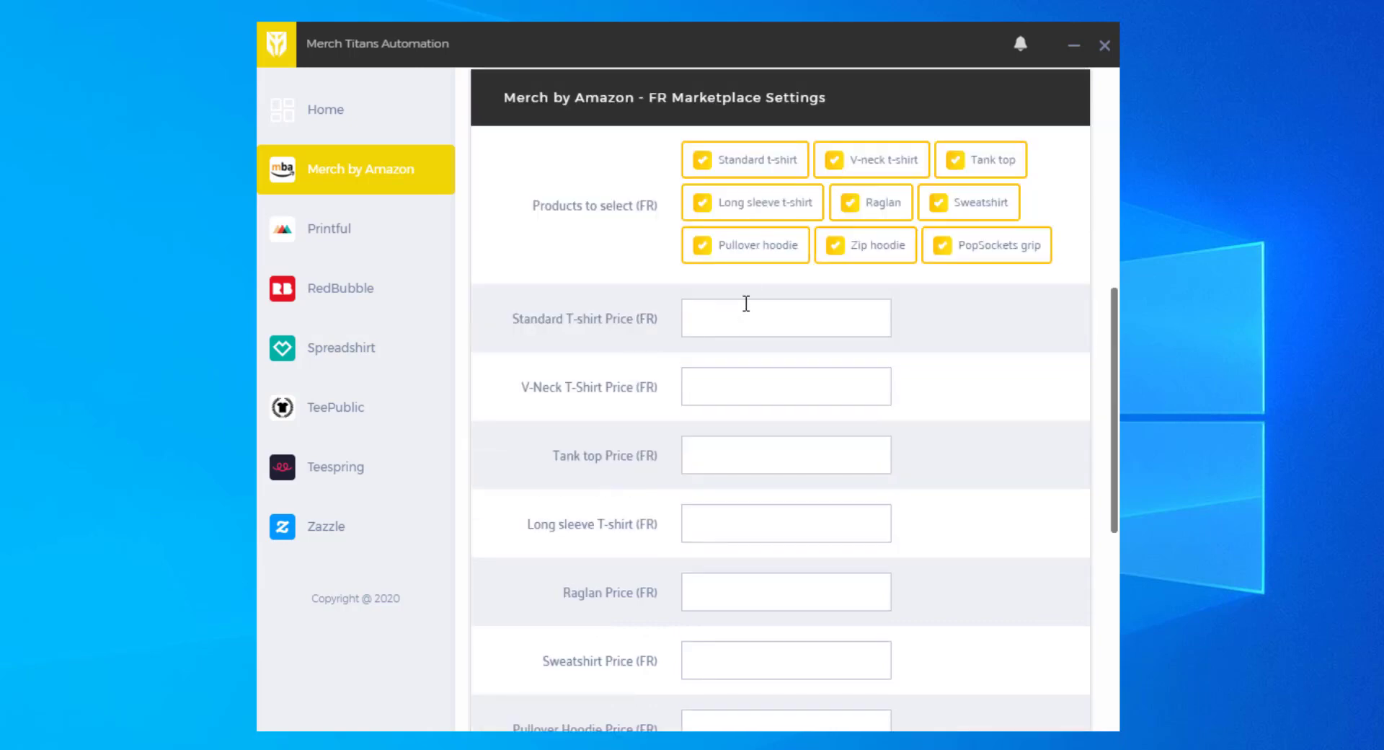
{"action": "scroll", "coordinate": [747, 308], "scroll_direction": "down", "scroll_amount": 6}
{"action": "scroll", "coordinate": [750, 306], "scroll_direction": "up", "scroll_amount": 5}
{"action": "left_click", "coordinate": [689, 117]}
Look through the products, price fields and auto-translate option in the IT marketplace settings.
{"action": "left_click", "coordinate": [690, 476]}
{"action": "scroll", "coordinate": [711, 411], "scroll_direction": "down", "scroll_amount": 4}
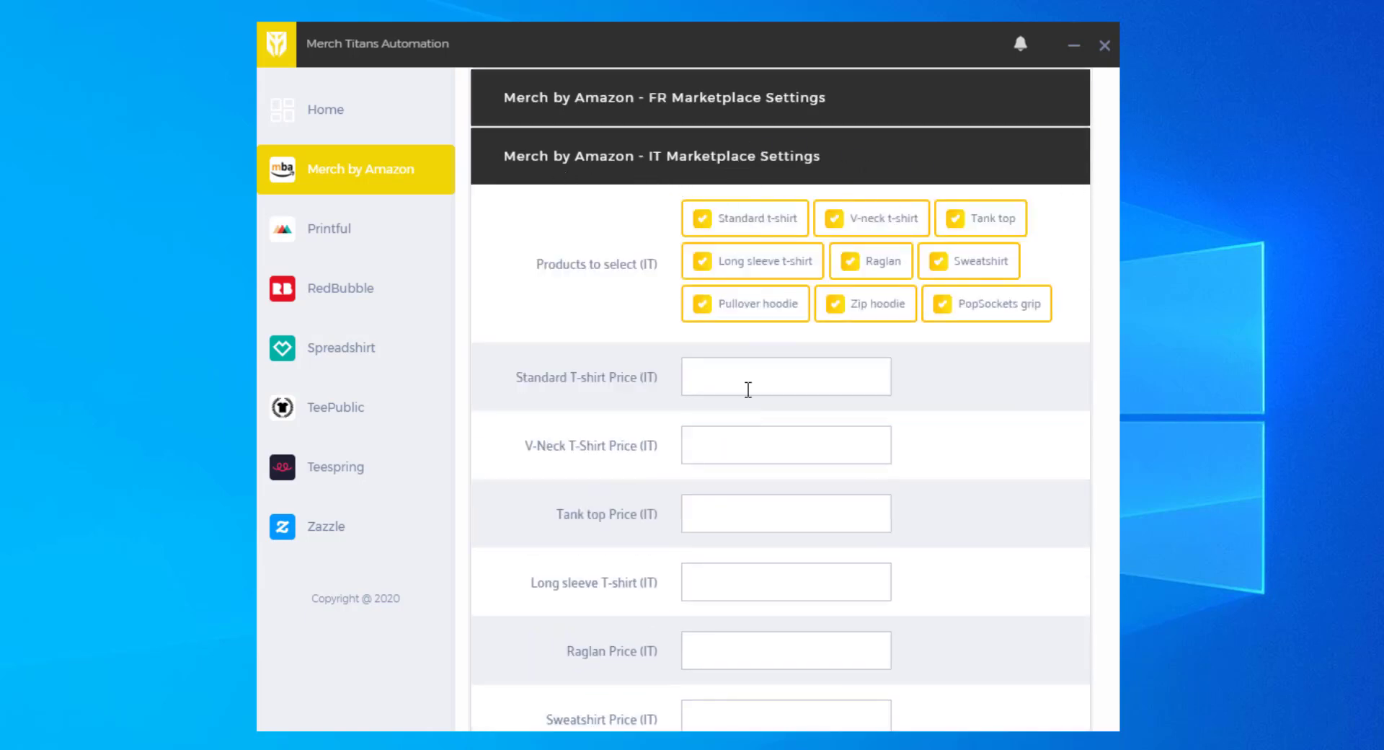
{"action": "scroll", "coordinate": [764, 303], "scroll_direction": "down", "scroll_amount": 5}
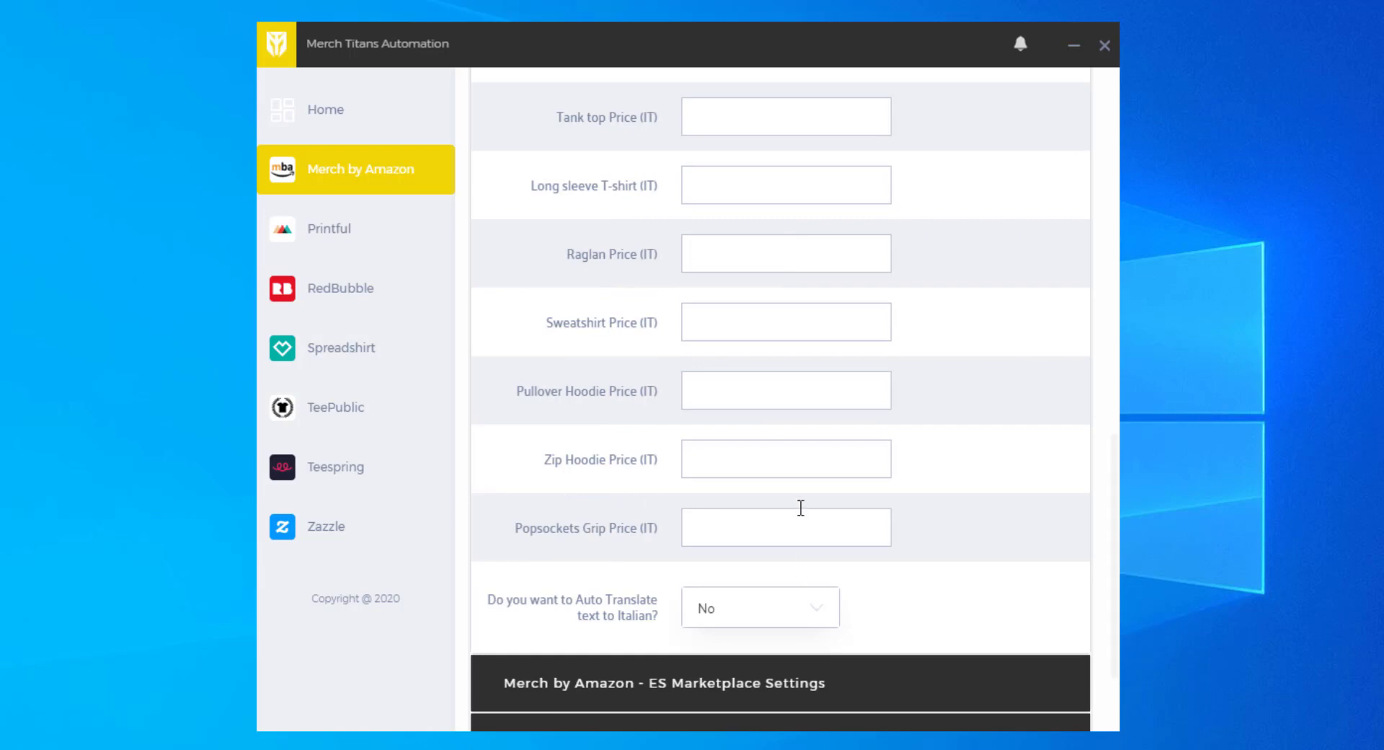
{"action": "scroll", "coordinate": [781, 169], "scroll_direction": "up", "scroll_amount": 1}
{"action": "scroll", "coordinate": [664, 519], "scroll_direction": "down", "scroll_amount": 3}
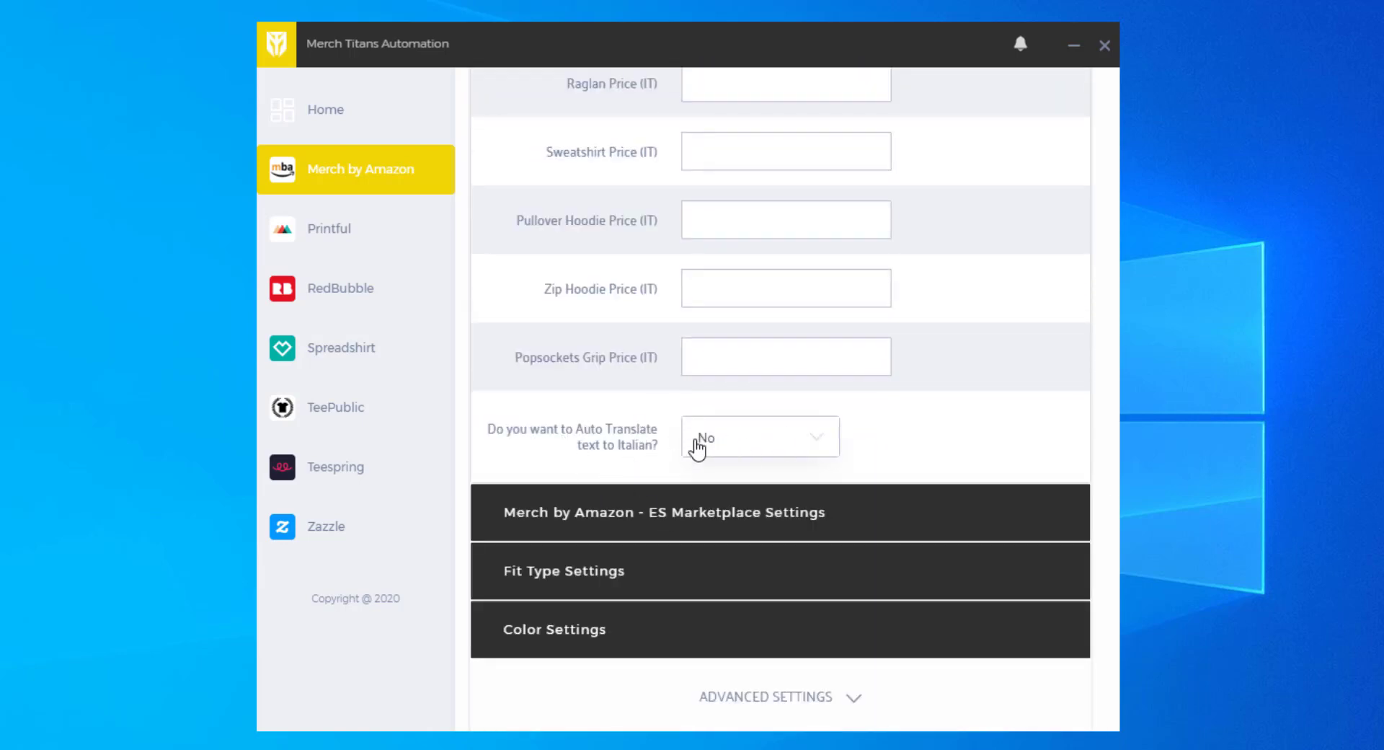
{"action": "scroll", "coordinate": [797, 447], "scroll_direction": "up", "scroll_amount": 10}
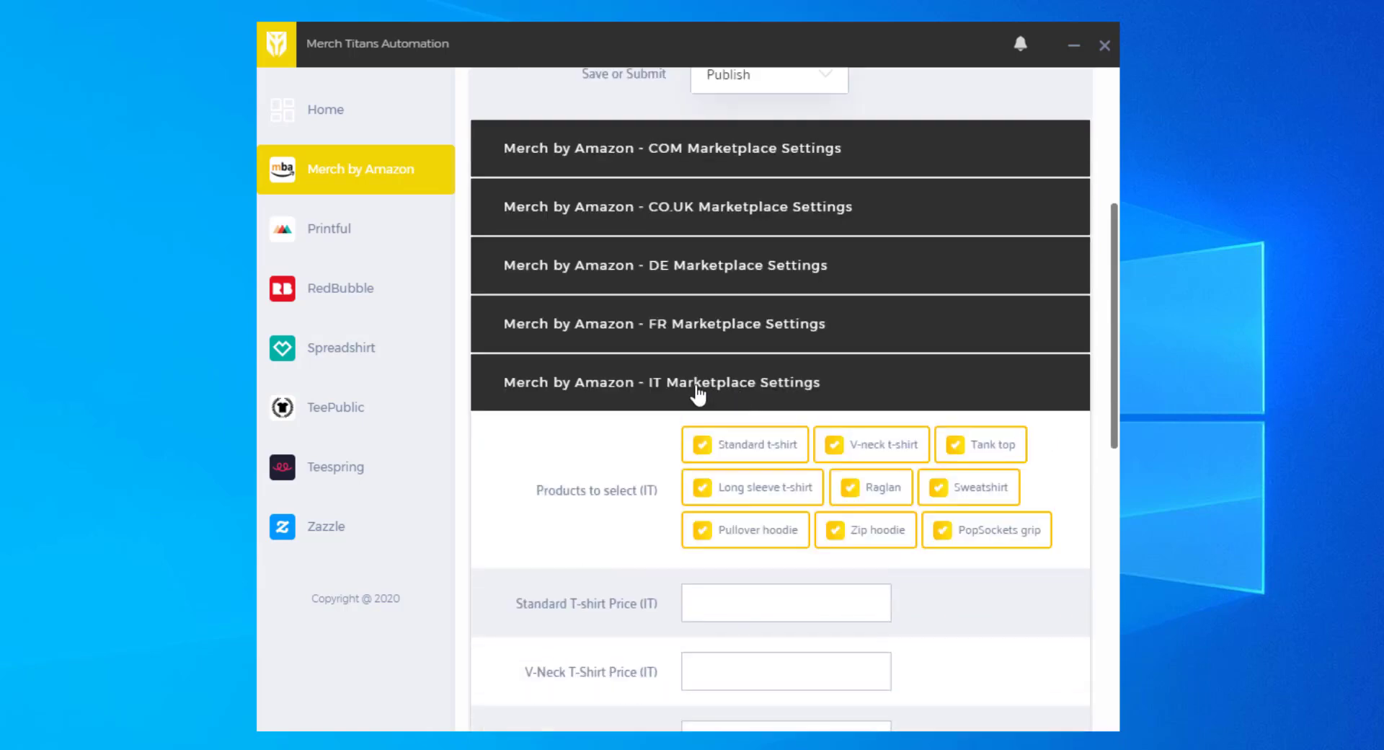
{"action": "left_click", "coordinate": [697, 391]}
Try clearing the Men and Women fit types for the standard t-shirt, and select both again.
{"action": "left_click", "coordinate": [656, 552]}
{"action": "scroll", "coordinate": [750, 440], "scroll_direction": "down", "scroll_amount": 3}
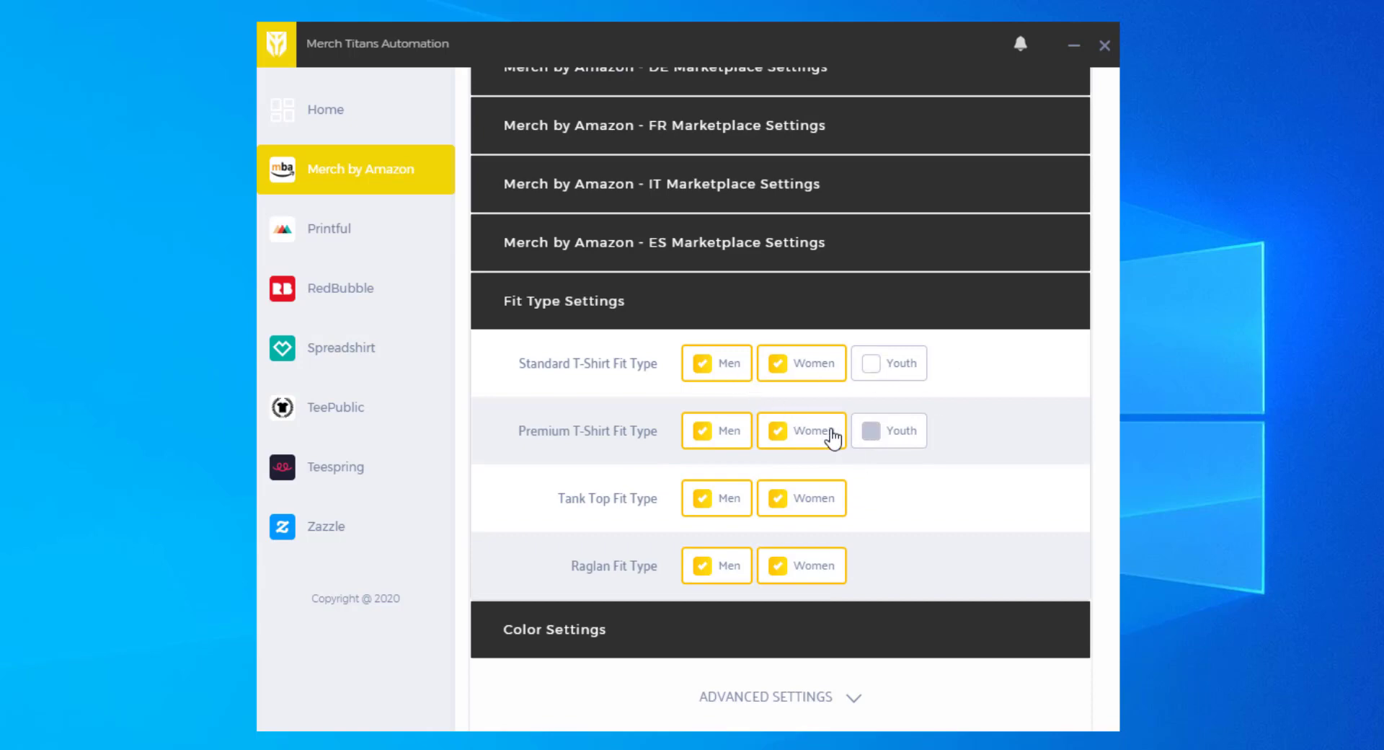
{"action": "left_click", "coordinate": [703, 366]}
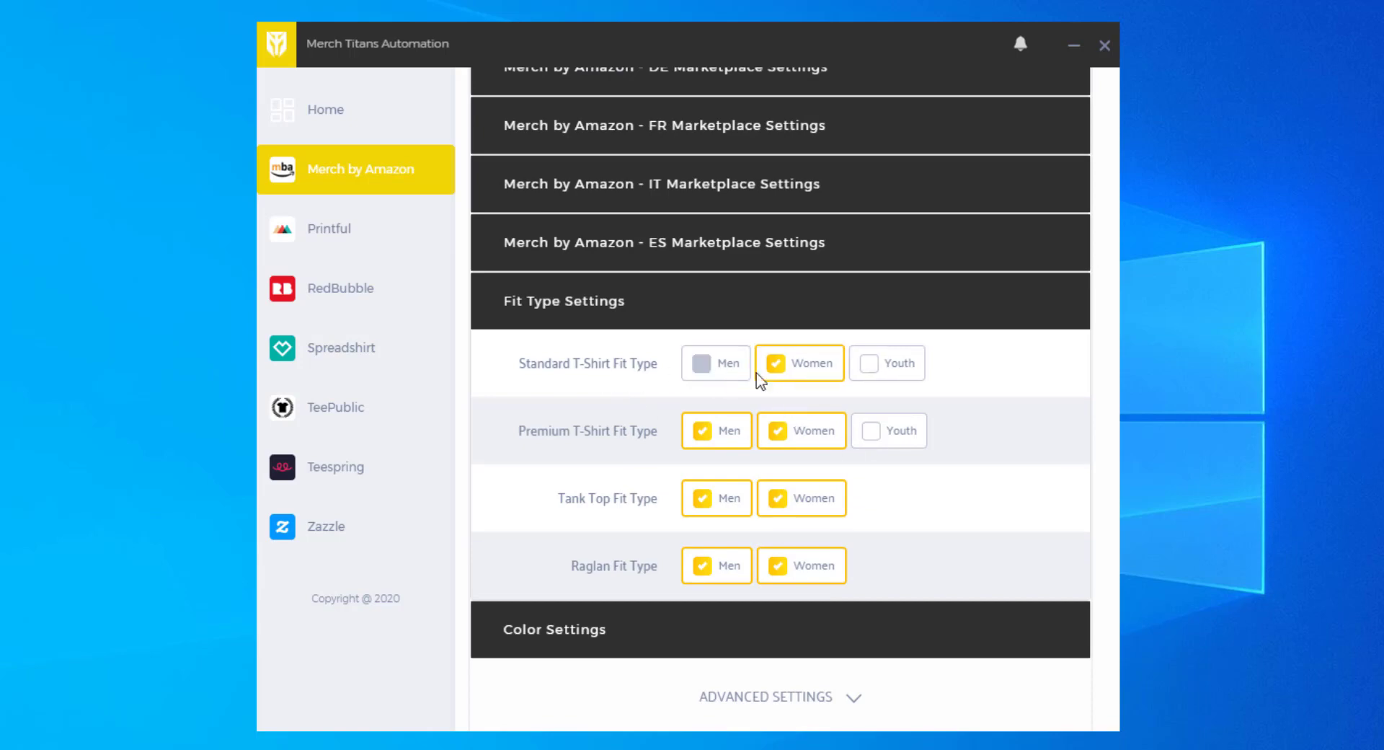
{"action": "left_click", "coordinate": [775, 366]}
{"action": "scroll", "coordinate": [830, 382], "scroll_direction": "up", "scroll_amount": 1}
{"action": "left_click", "coordinate": [801, 378]}
{"action": "left_click", "coordinate": [700, 364]}
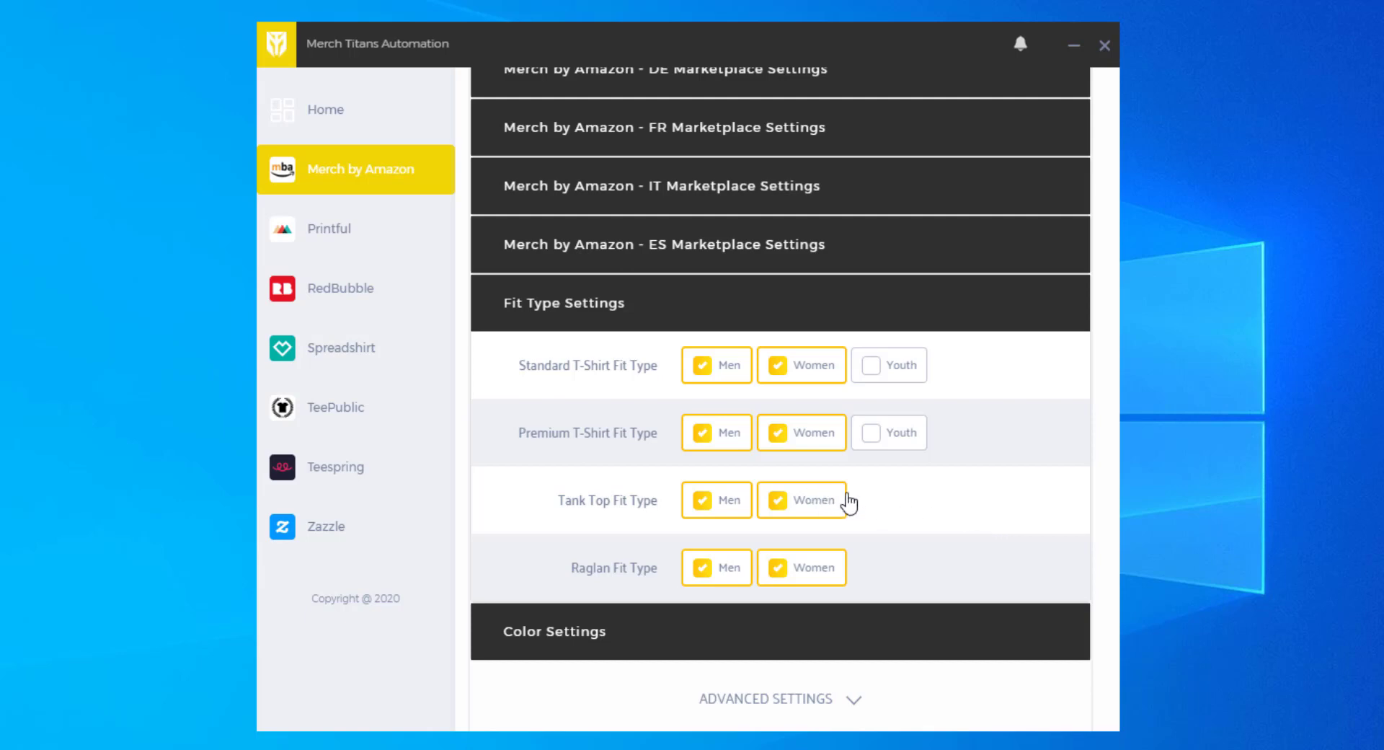
{"action": "left_click", "coordinate": [609, 325]}
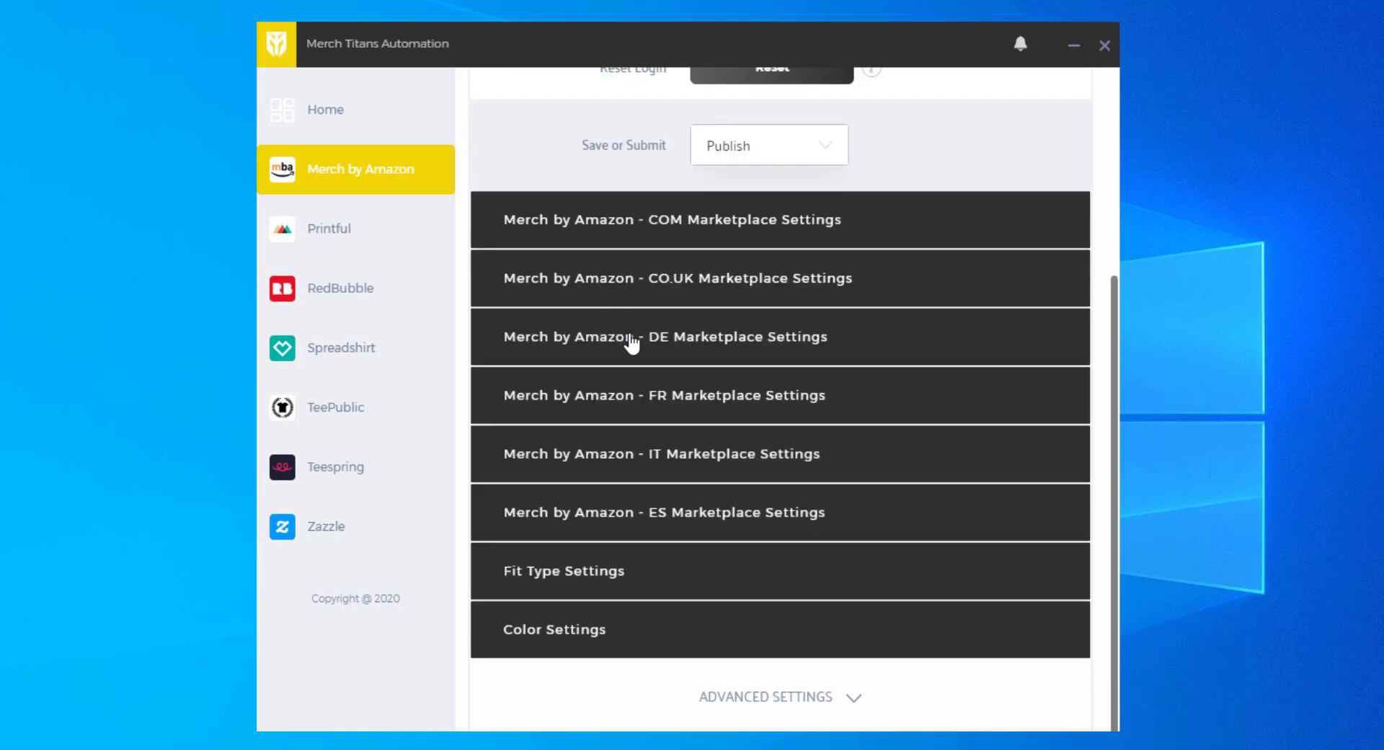
Expand the color settings, and view the design image whose path is in cell A2 of Camping Data.xlsx in Excel.
{"action": "left_click", "coordinate": [627, 634]}
{"action": "scroll", "coordinate": [781, 401], "scroll_direction": "down", "scroll_amount": 4}
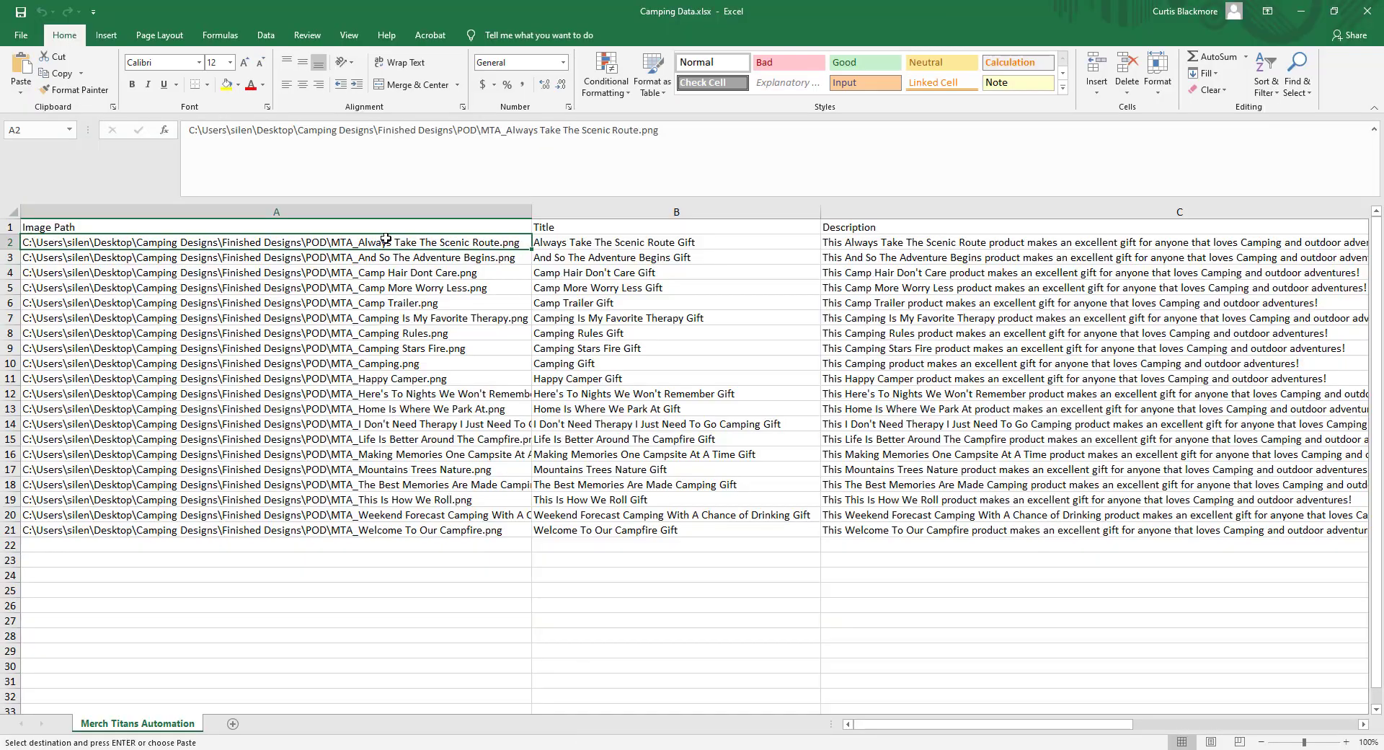
{"action": "key", "text": "ctrl+c"}
{"action": "key", "text": "super"}
{"action": "key", "text": "ctrl+v"}
{"action": "key", "text": "Return"}
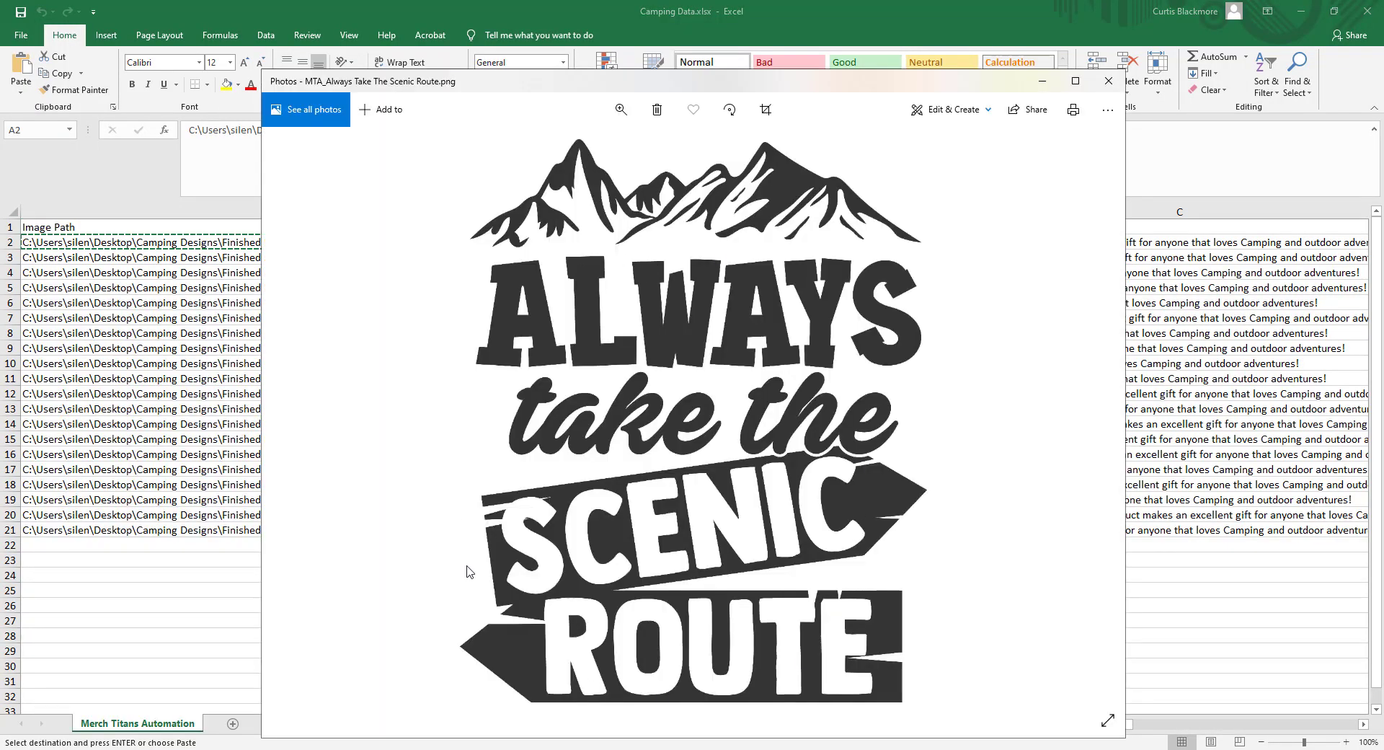
{"action": "left_click", "coordinate": [1108, 81]}
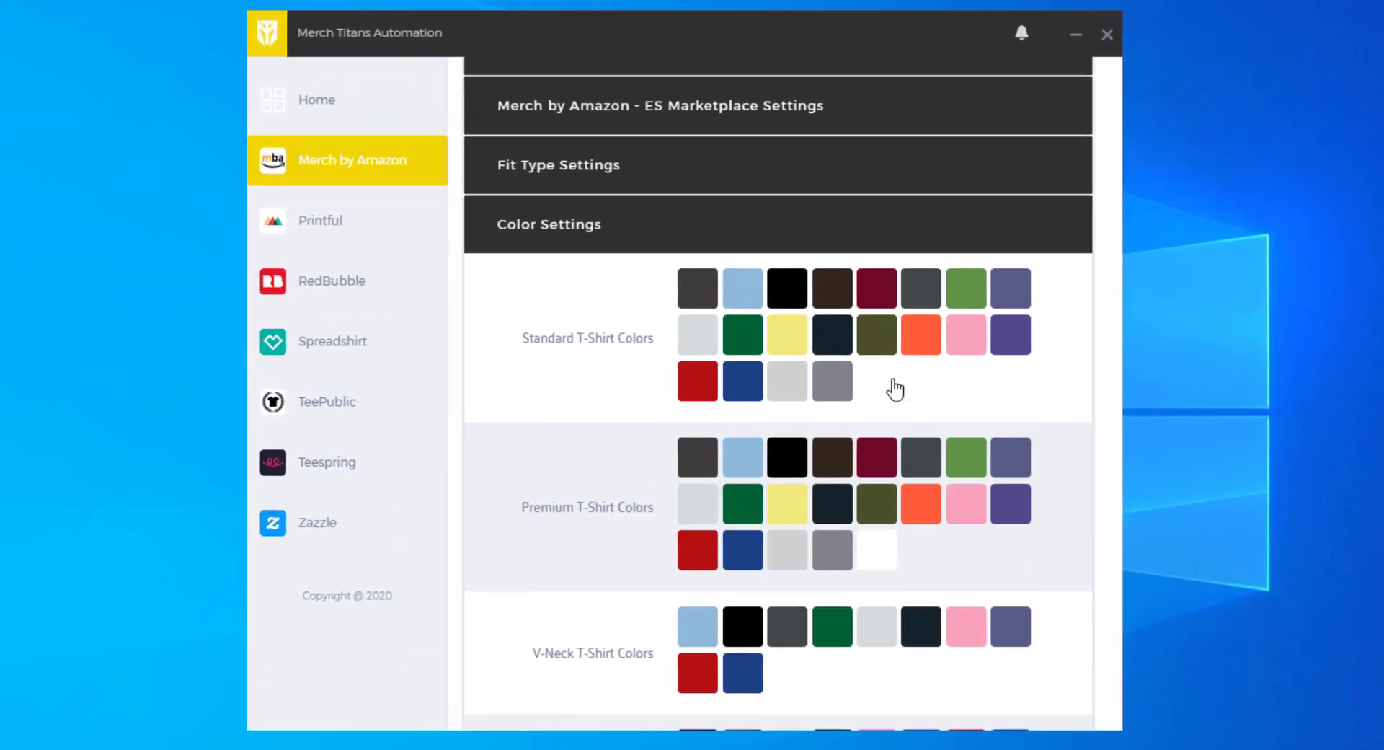
Back in Merch Titans Automation, select white, light gray, red and blue as the Standard T-Shirt colors.
{"action": "left_click", "coordinate": [838, 380]}
{"action": "left_click", "coordinate": [689, 348]}
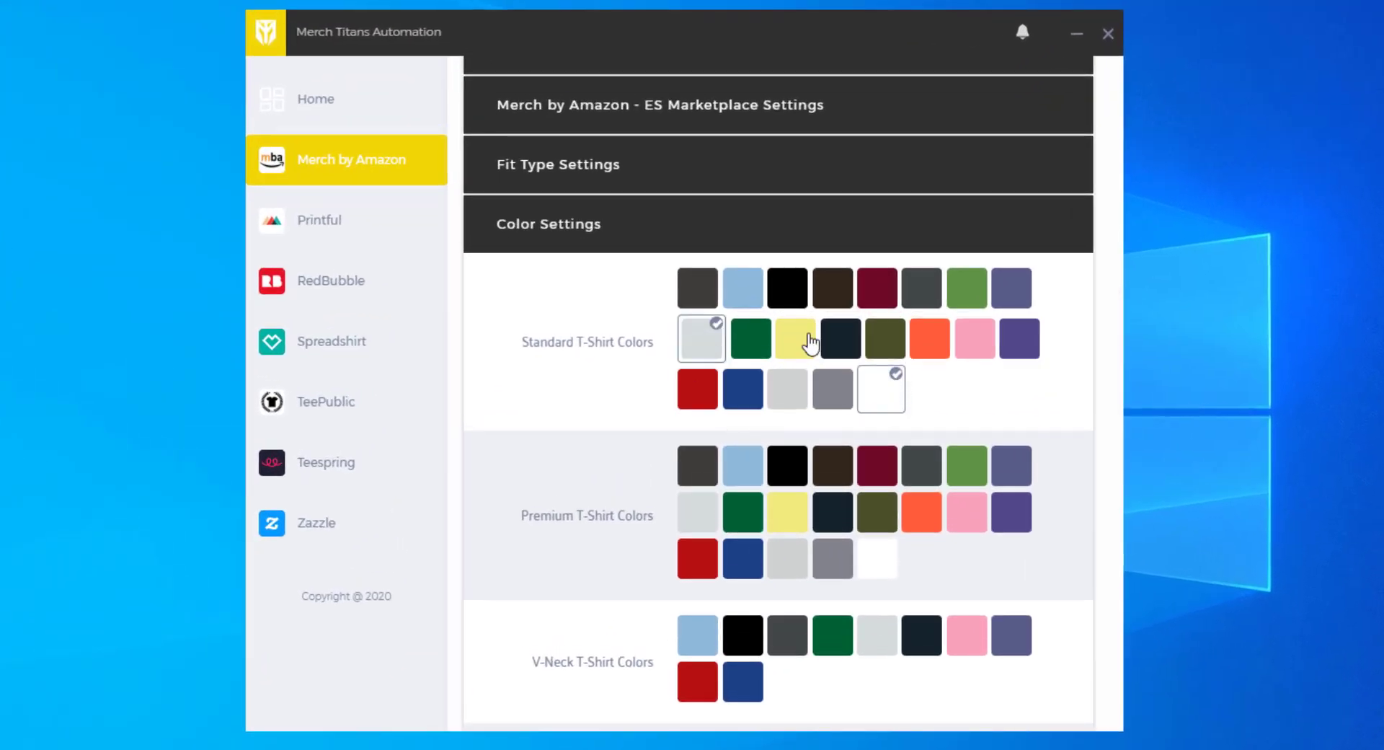
{"action": "left_click", "coordinate": [710, 400]}
{"action": "left_click", "coordinate": [743, 402]}
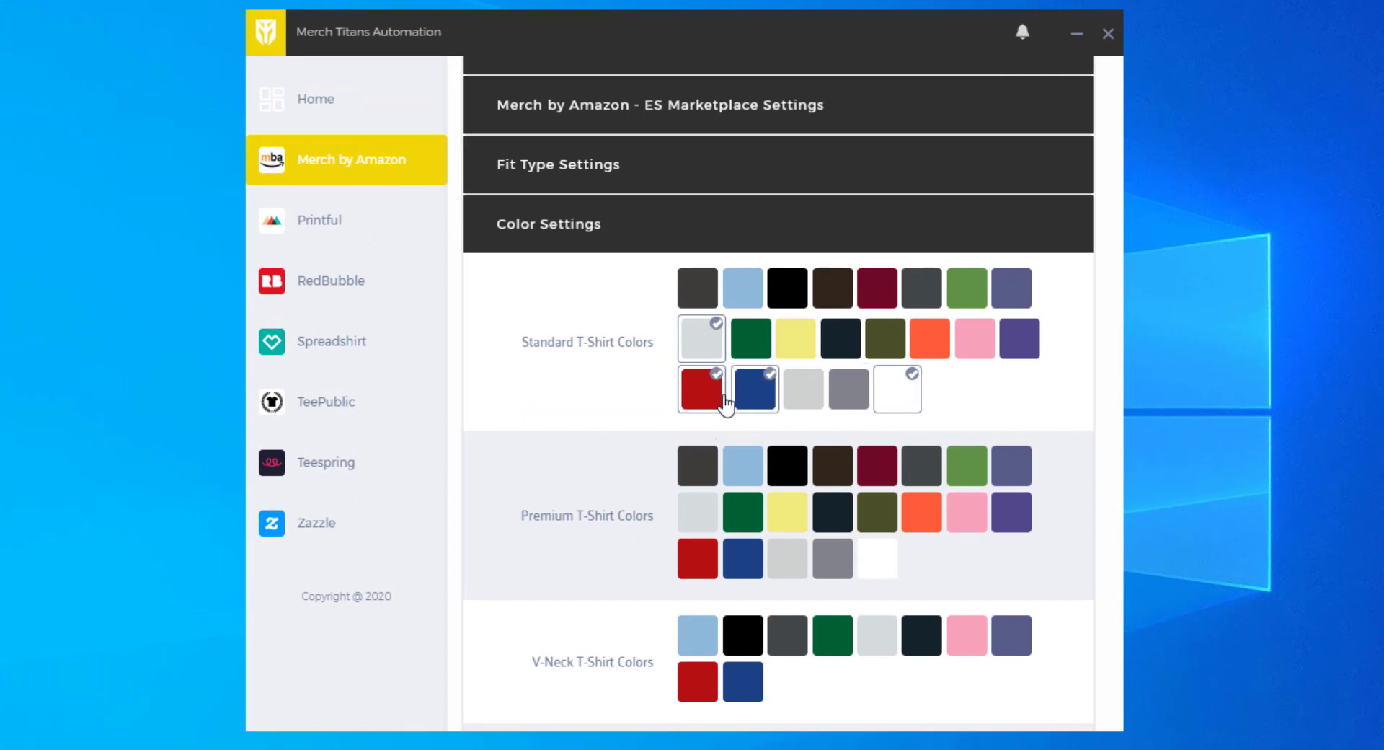
Select light gray, white, red and blue as the Premium T-Shirt colors.
{"action": "scroll", "coordinate": [841, 385], "scroll_direction": "down", "scroll_amount": 2}
{"action": "left_click", "coordinate": [703, 418]}
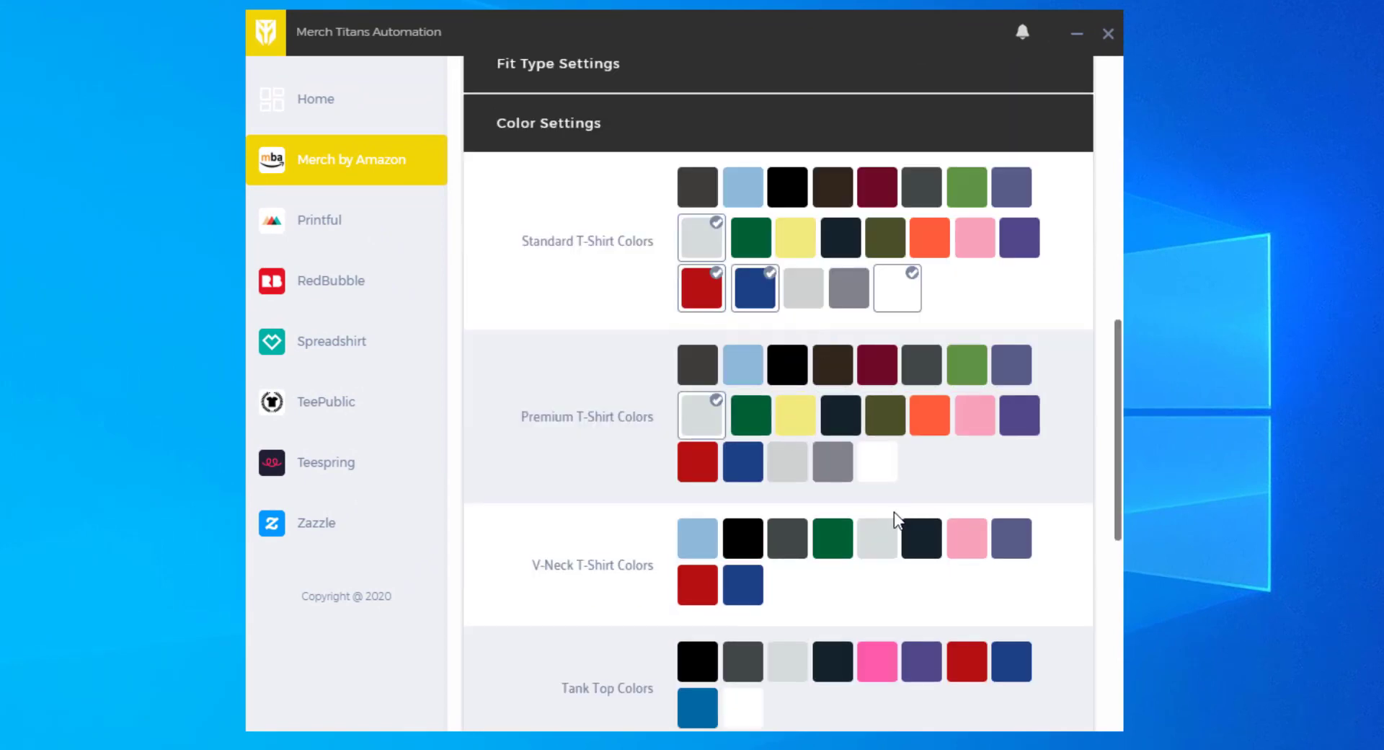
{"action": "left_click", "coordinate": [885, 476]}
{"action": "left_click", "coordinate": [710, 476]}
{"action": "left_click", "coordinate": [754, 467]}
Select red, blue, light gray and pink as the V-Neck T-Shirt colors.
{"action": "scroll", "coordinate": [880, 416], "scroll_direction": "down", "scroll_amount": 4}
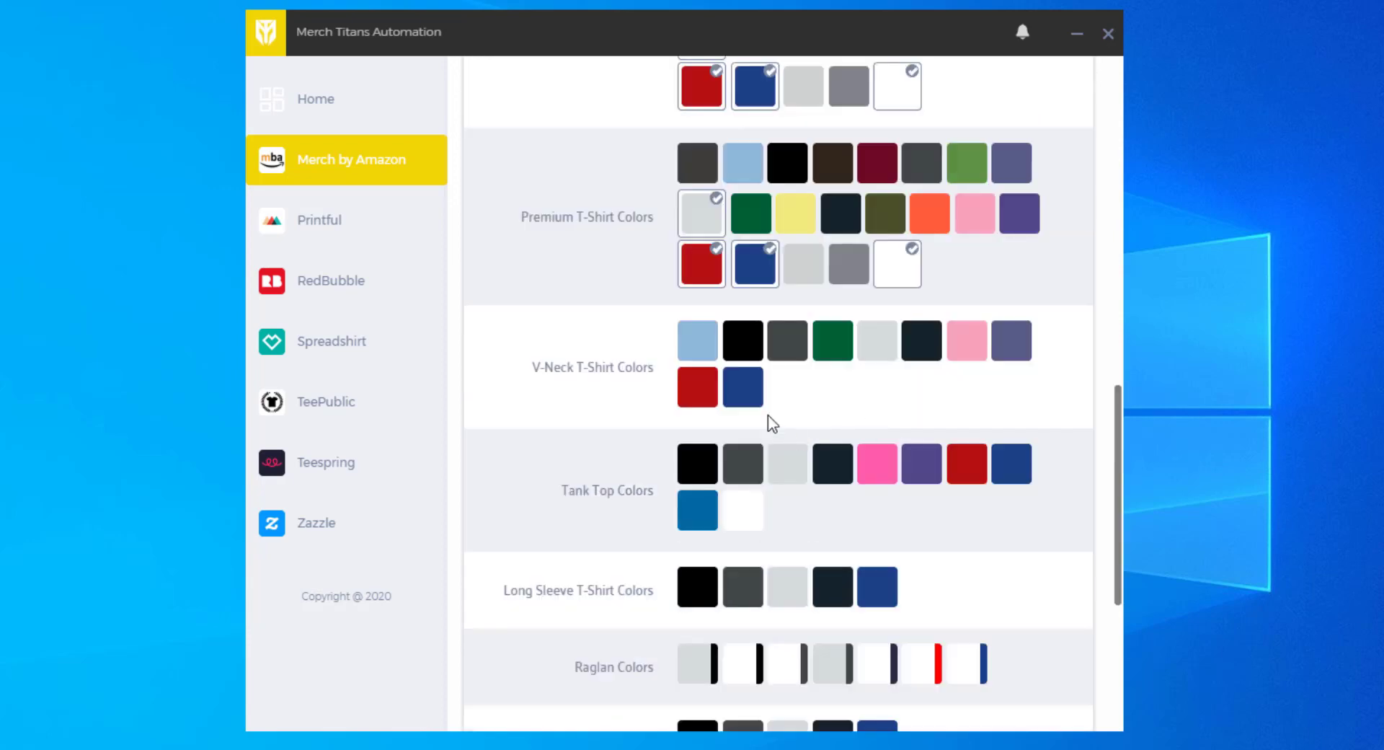
{"action": "left_click", "coordinate": [699, 396]}
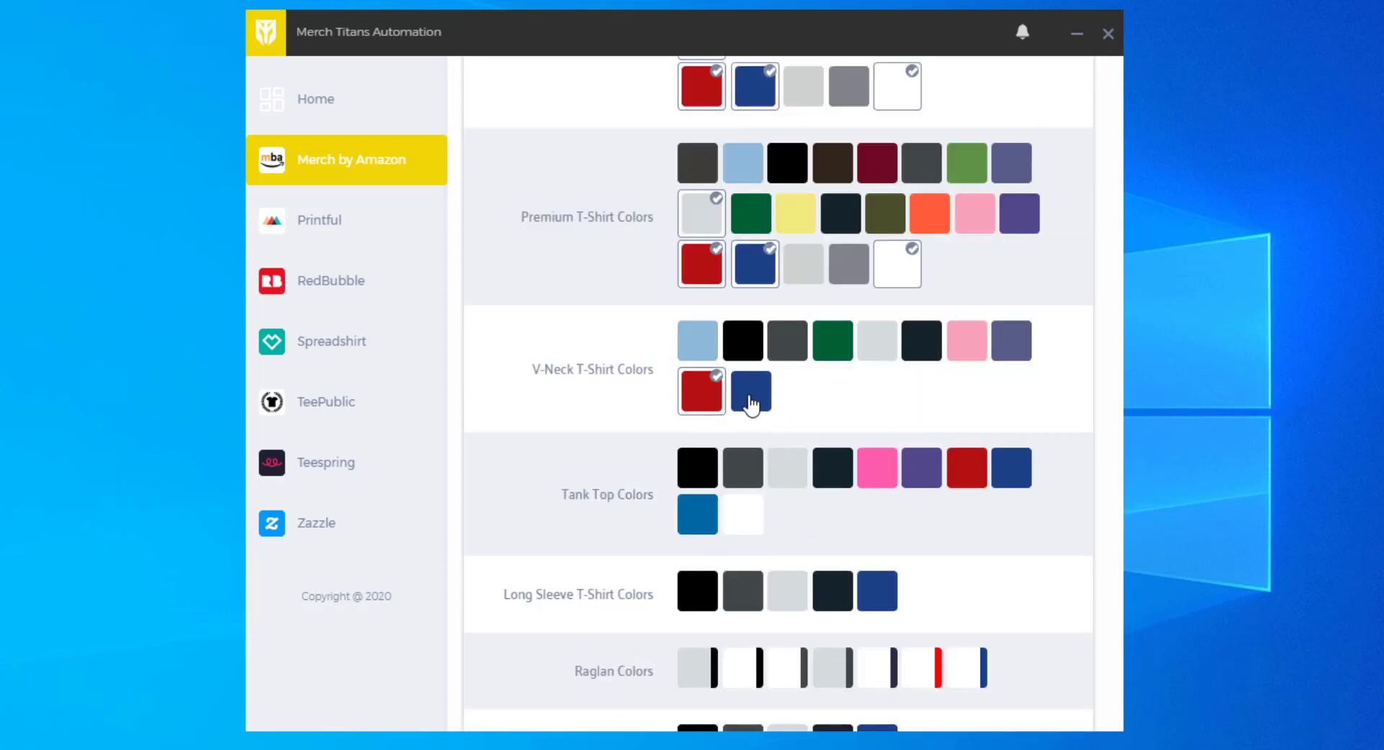
{"action": "left_click", "coordinate": [751, 400]}
{"action": "left_click", "coordinate": [885, 350]}
{"action": "left_click", "coordinate": [973, 349]}
Select white, blue and red as the Tank Top colors, and light gray and blue as the Long Sleeve T-Shirt colors.
{"action": "scroll", "coordinate": [865, 375], "scroll_direction": "down", "scroll_amount": 3}
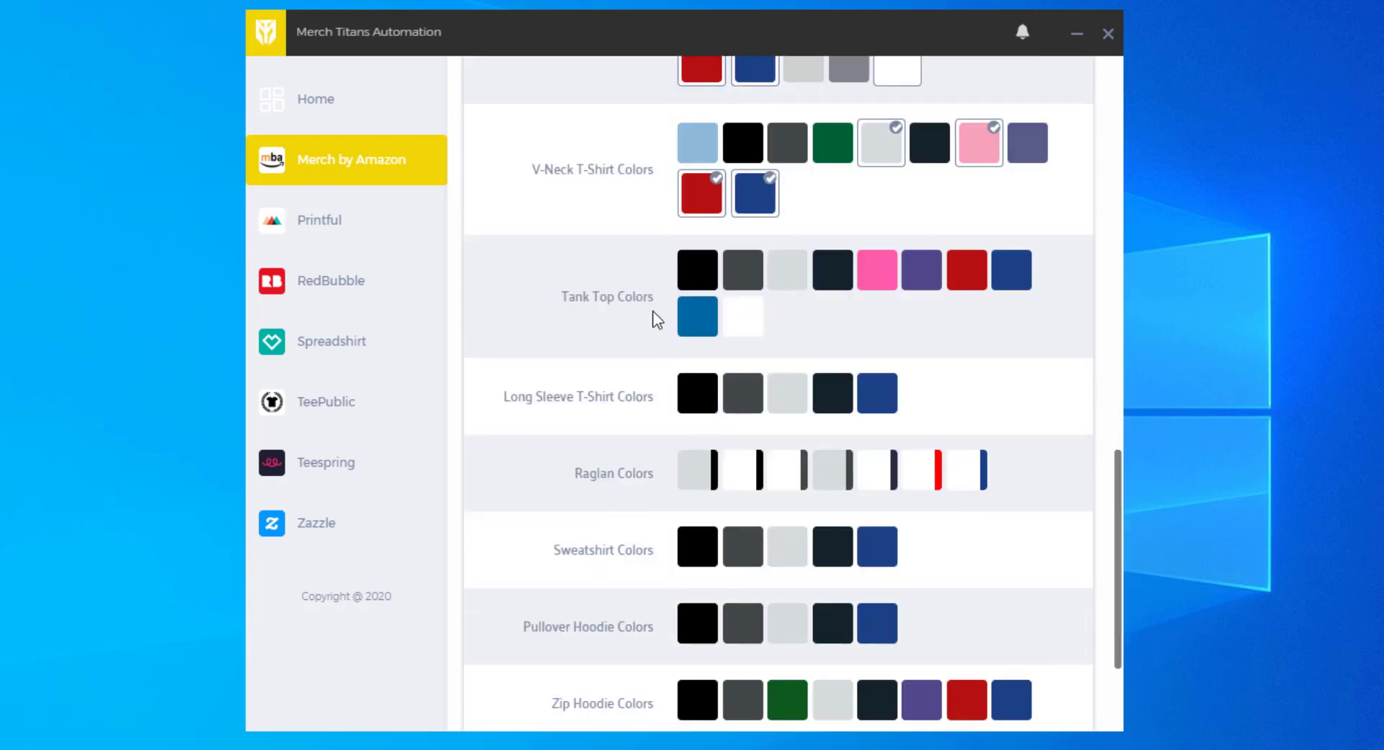
{"action": "left_click", "coordinate": [754, 316]}
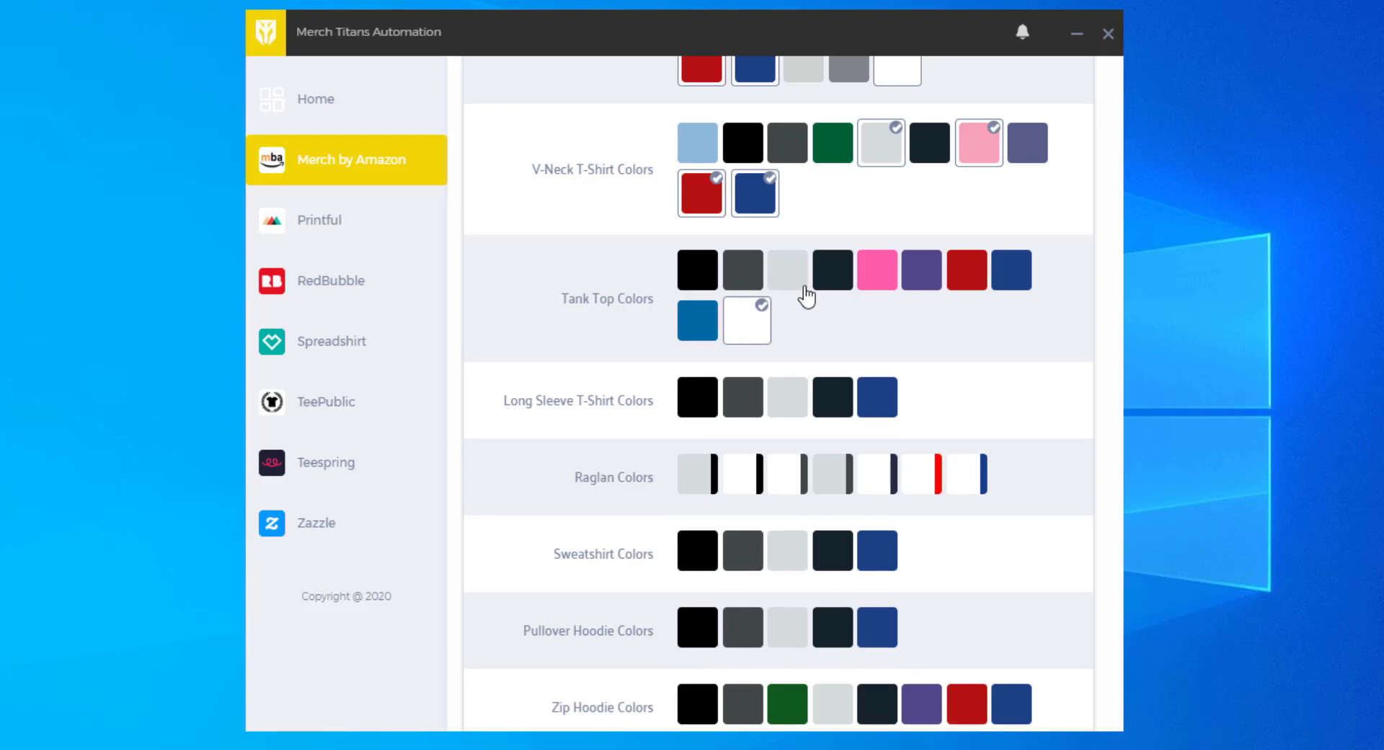
{"action": "left_click", "coordinate": [1010, 284]}
{"action": "left_click", "coordinate": [978, 292]}
{"action": "scroll", "coordinate": [813, 411], "scroll_direction": "down", "scroll_amount": 2}
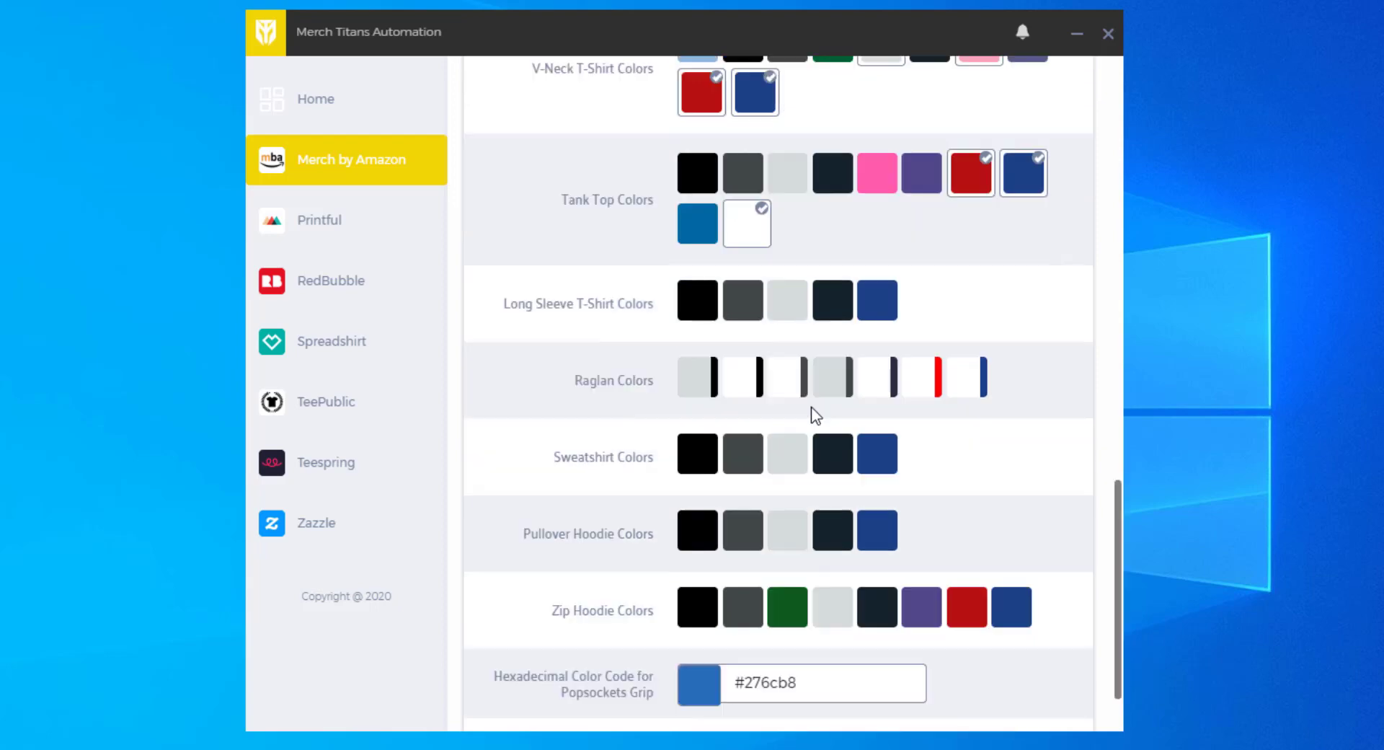
{"action": "left_click", "coordinate": [793, 313]}
{"action": "left_click", "coordinate": [881, 308]}
Select the five white-bodied Raglan colors, with black, dark gray, navy, red and blue sleeves.
{"action": "scroll", "coordinate": [793, 328], "scroll_direction": "down", "scroll_amount": 2}
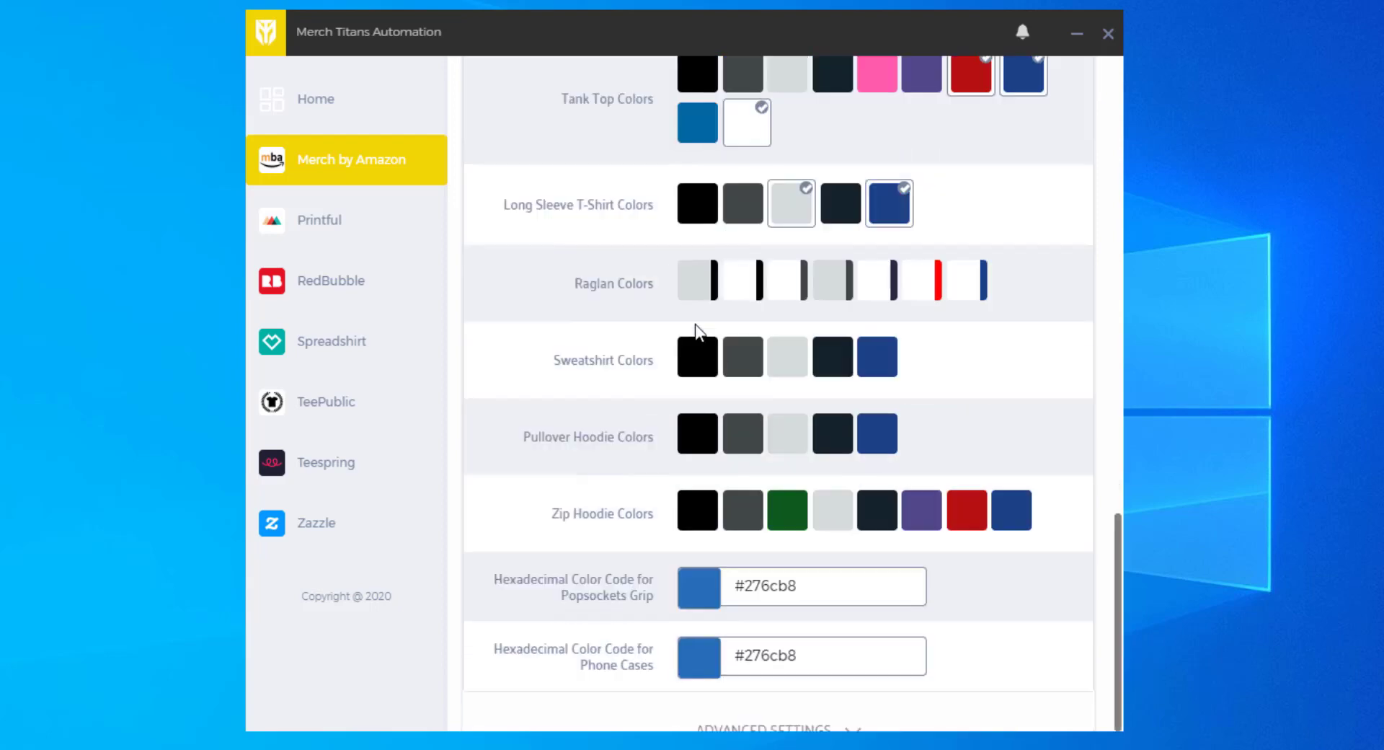
{"action": "left_click", "coordinate": [746, 297]}
{"action": "left_click", "coordinate": [789, 295]}
{"action": "left_click", "coordinate": [898, 294]}
{"action": "left_click", "coordinate": [945, 297]}
{"action": "left_click", "coordinate": [995, 298]}
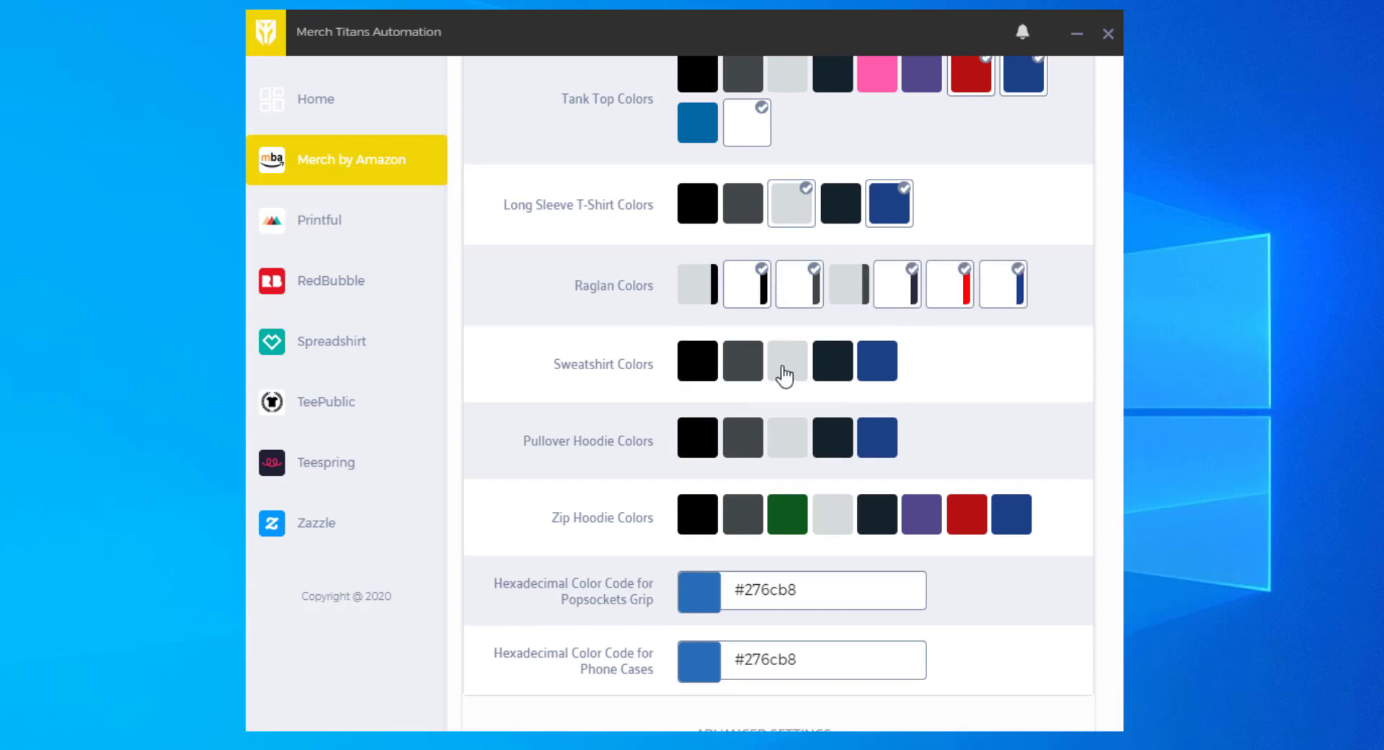
Select light gray and blue as the colors for both the Sweatshirt and the Pullover Hoodie.
{"action": "left_click", "coordinate": [784, 374]}
{"action": "left_click", "coordinate": [887, 371]}
{"action": "left_click", "coordinate": [794, 449]}
{"action": "left_click", "coordinate": [888, 450]}
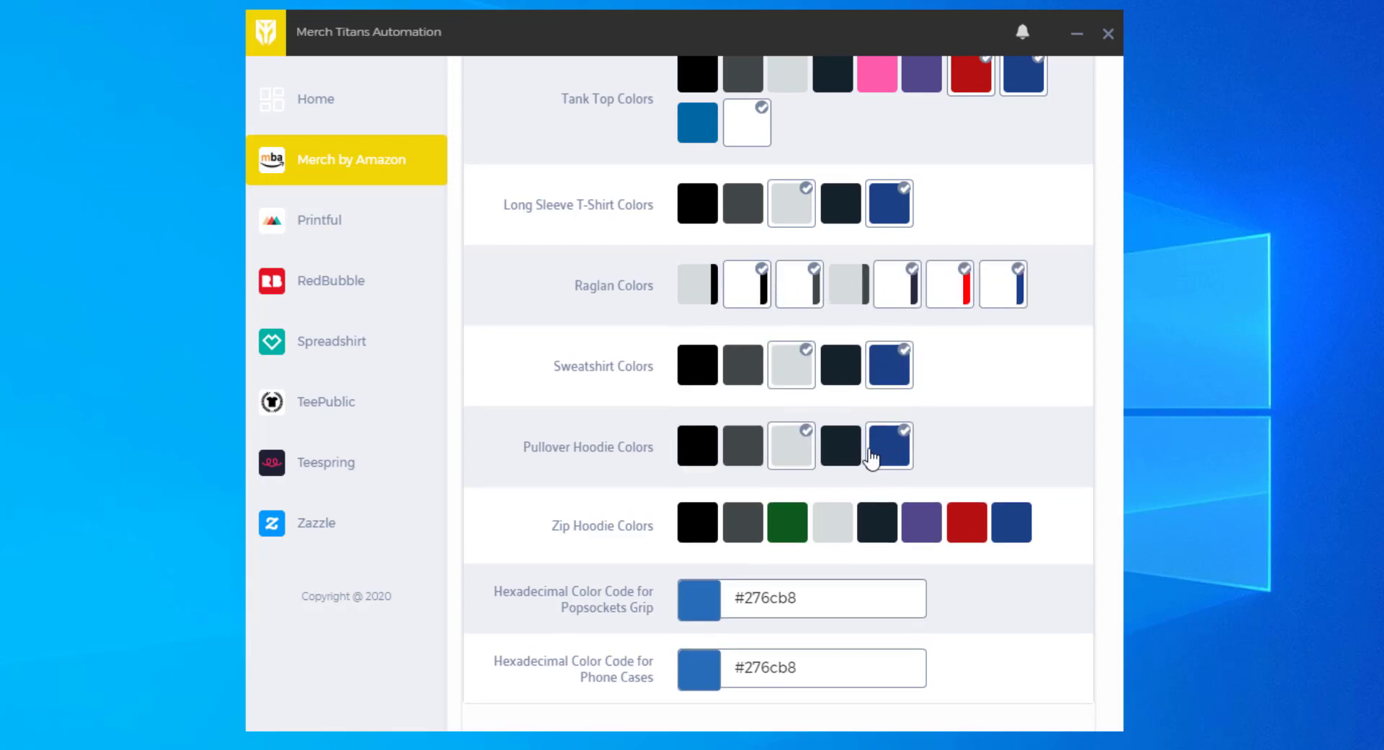
Select light gray, red and blue as the Zip Hoodie colors, and minimize the design image in Photos.
{"action": "scroll", "coordinate": [873, 458], "scroll_direction": "down", "scroll_amount": 1}
{"action": "left_click", "coordinate": [835, 479]}
{"action": "left_click", "coordinate": [979, 482]}
{"action": "left_click", "coordinate": [1030, 481]}
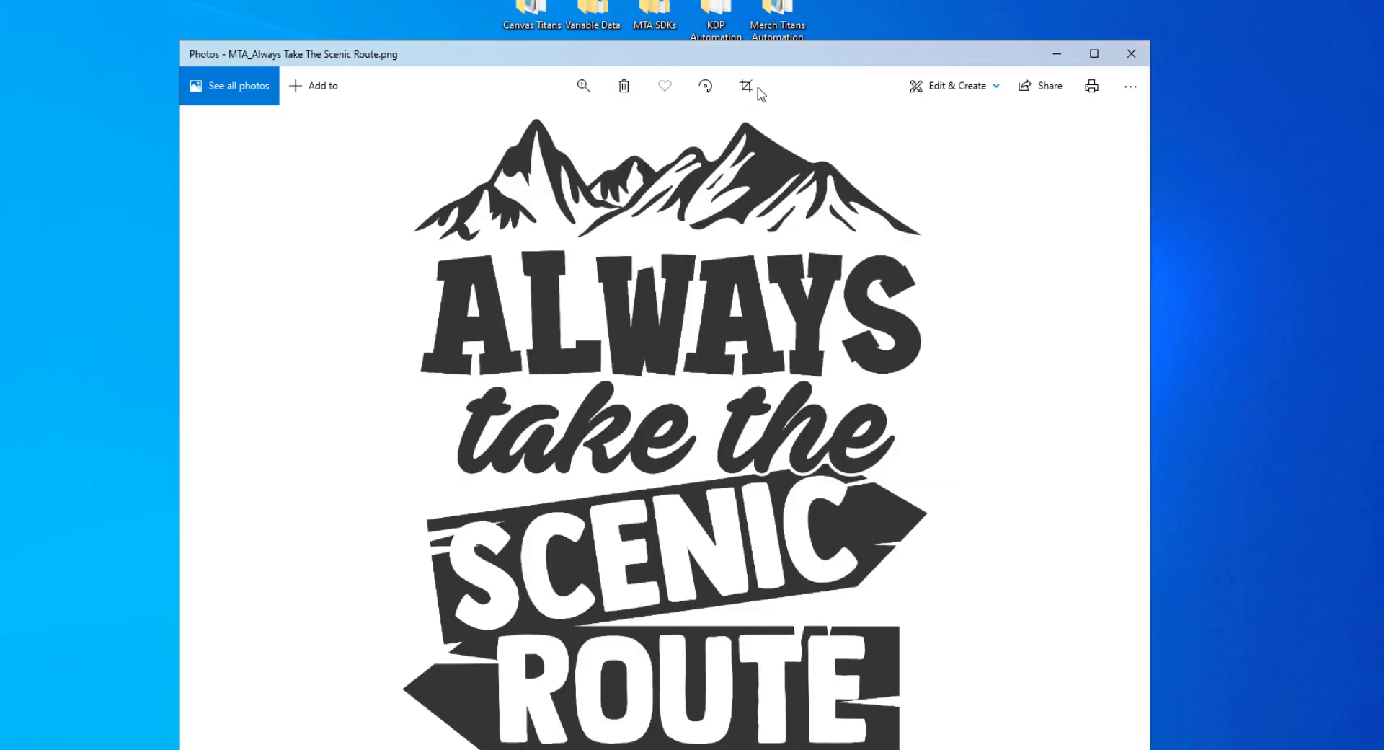
{"action": "left_click", "coordinate": [1057, 53]}
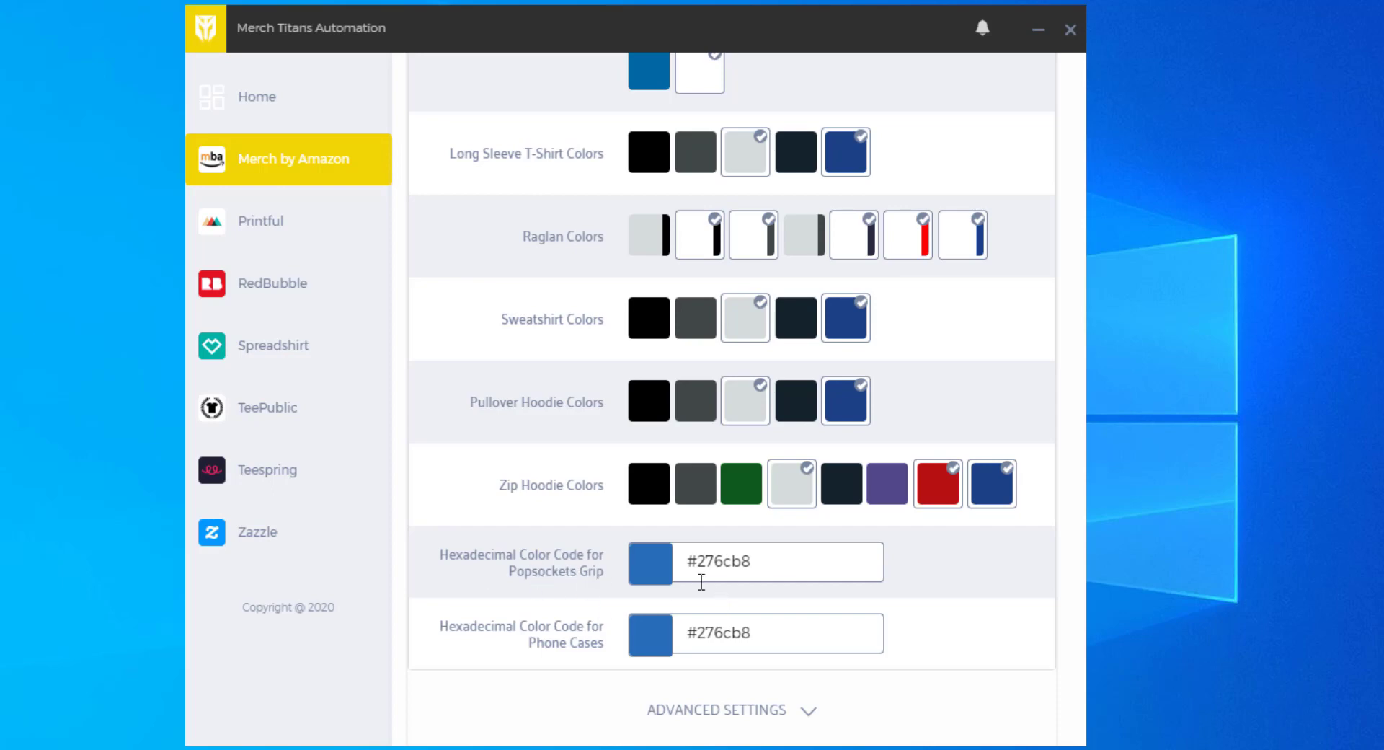
Try blue and purple shades for the Popsockets grip, and set its hexadecimal color code to #ffffff.
{"action": "left_click", "coordinate": [778, 568]}
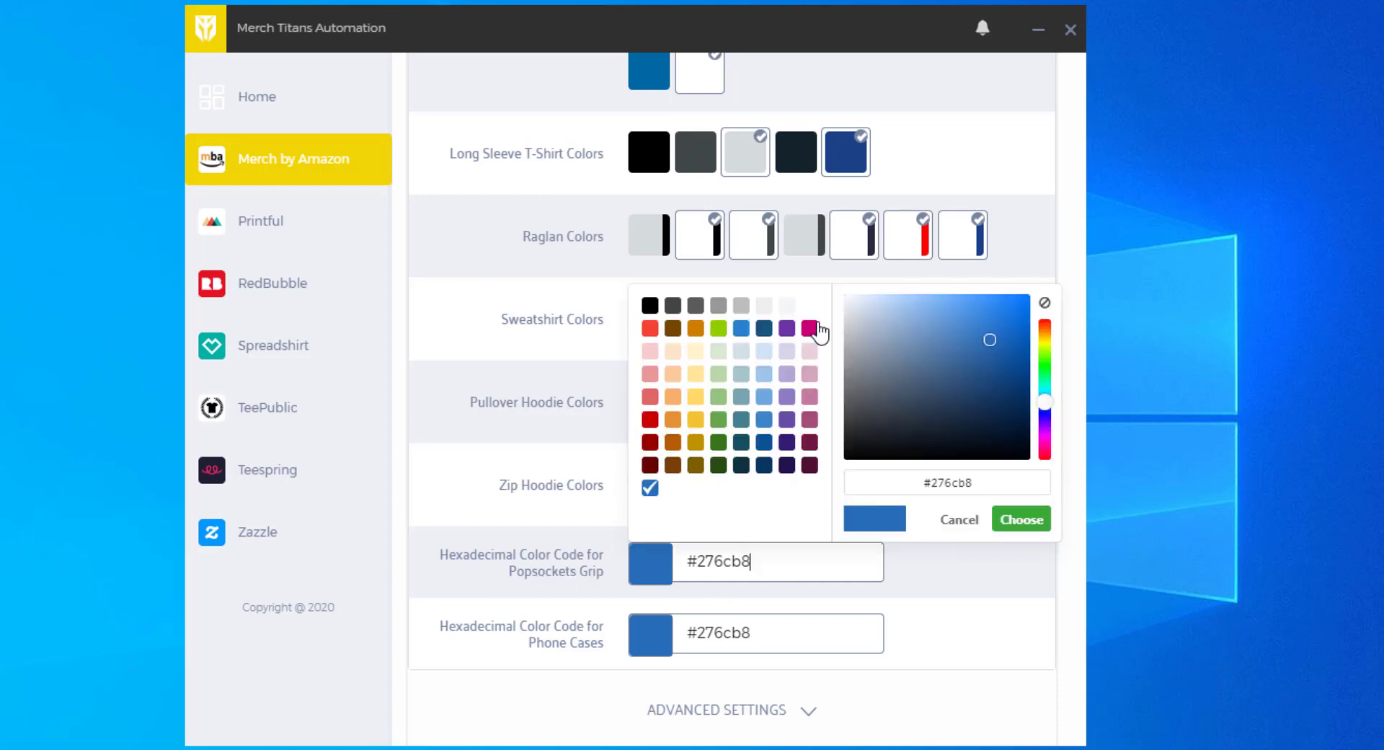
{"action": "left_click", "coordinate": [787, 328]}
{"action": "left_click", "coordinate": [741, 328]}
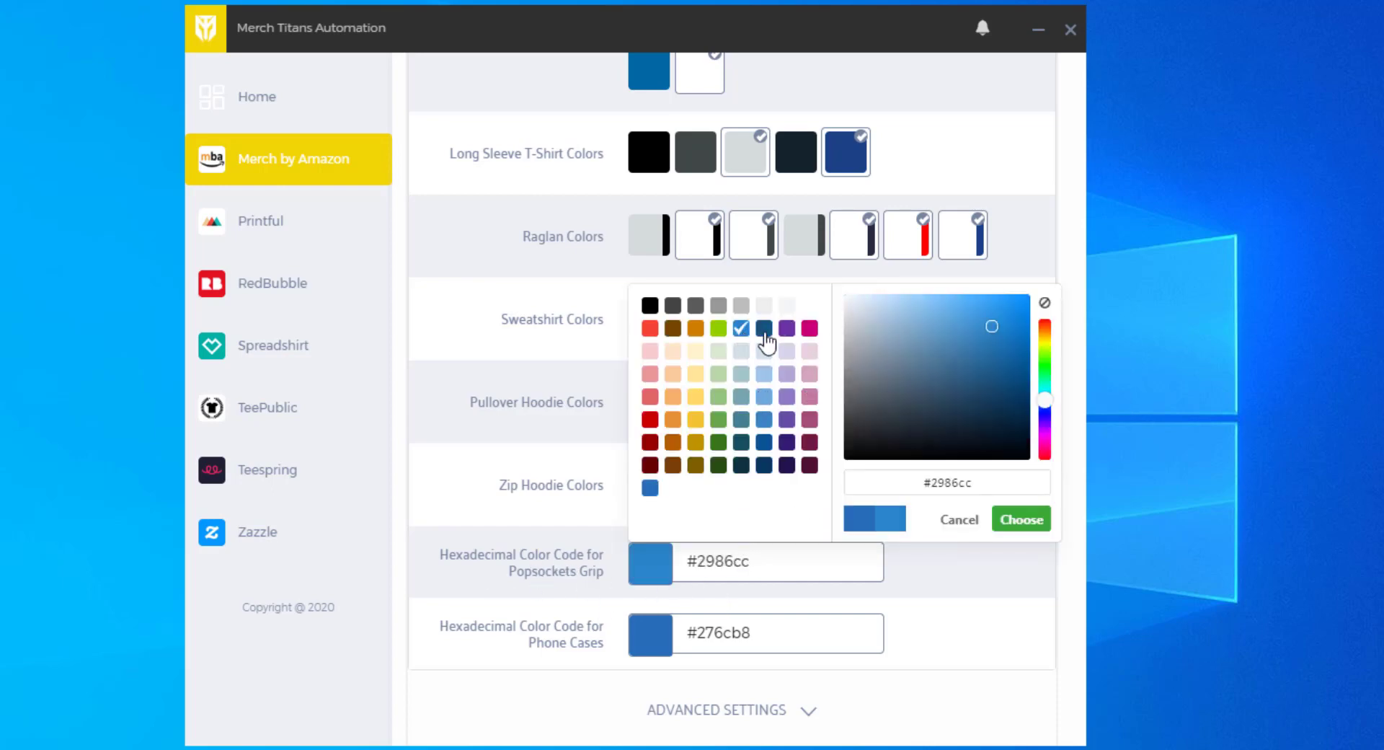
{"action": "left_click_drag", "start_coordinate": [1043, 409], "coordinate": [1044, 417]}
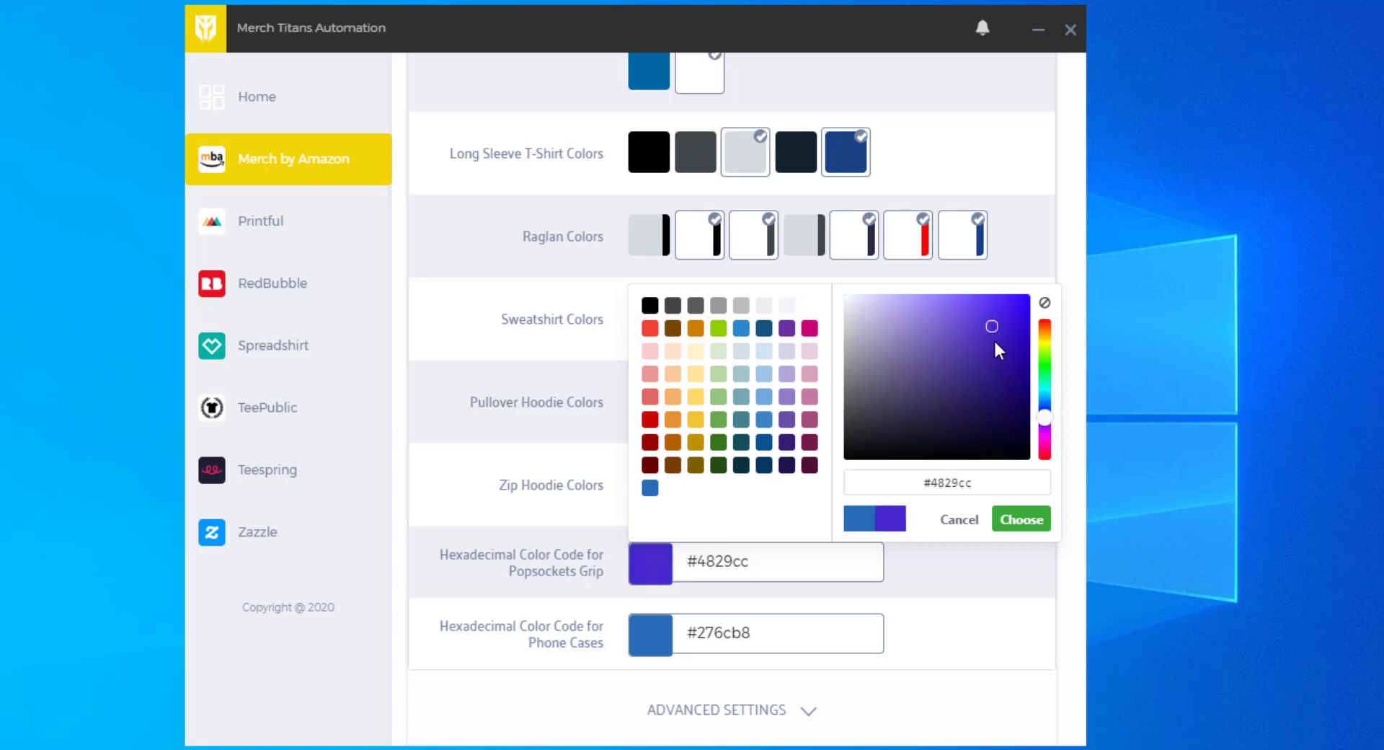
{"action": "left_click_drag", "start_coordinate": [995, 346], "coordinate": [1019, 359]}
{"action": "left_click_drag", "start_coordinate": [980, 482], "coordinate": [897, 482]}
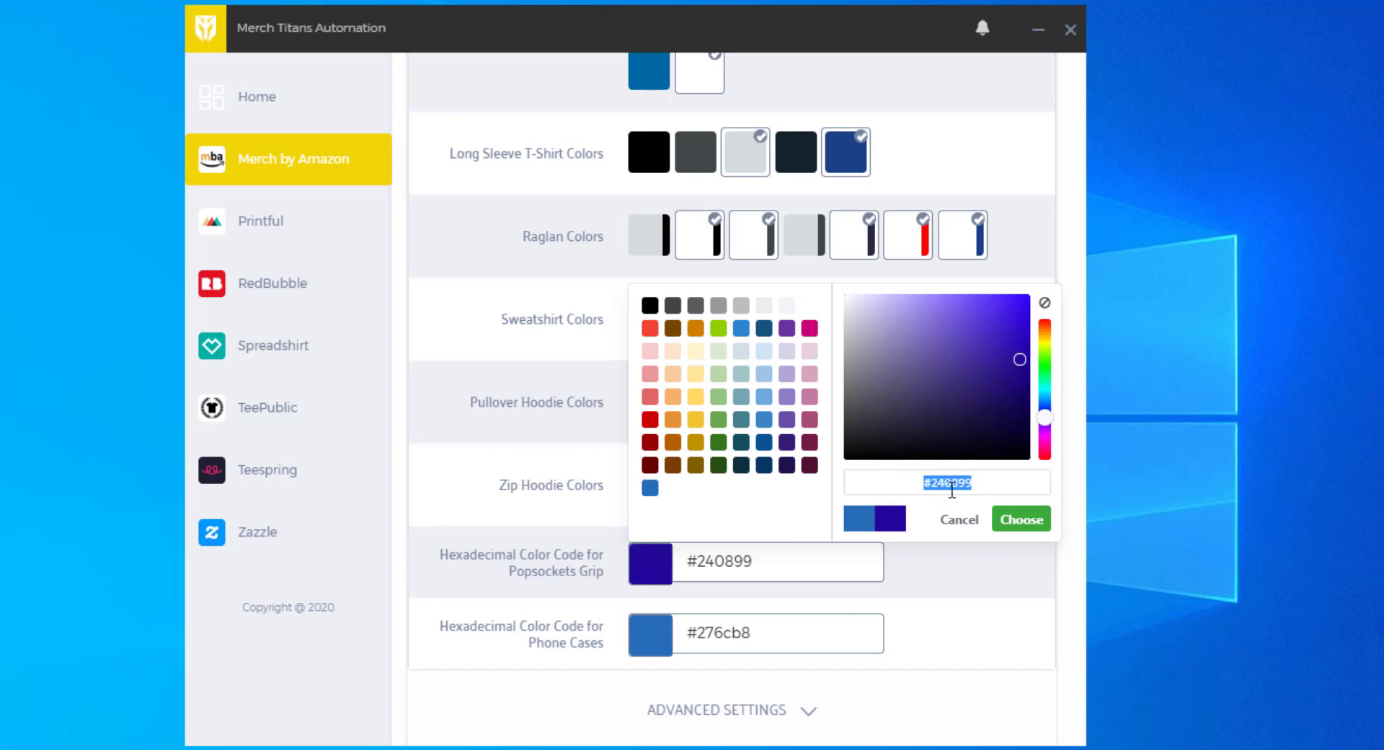
{"action": "type", "text": "#ffffff"}
{"action": "left_click", "coordinate": [1021, 519]}
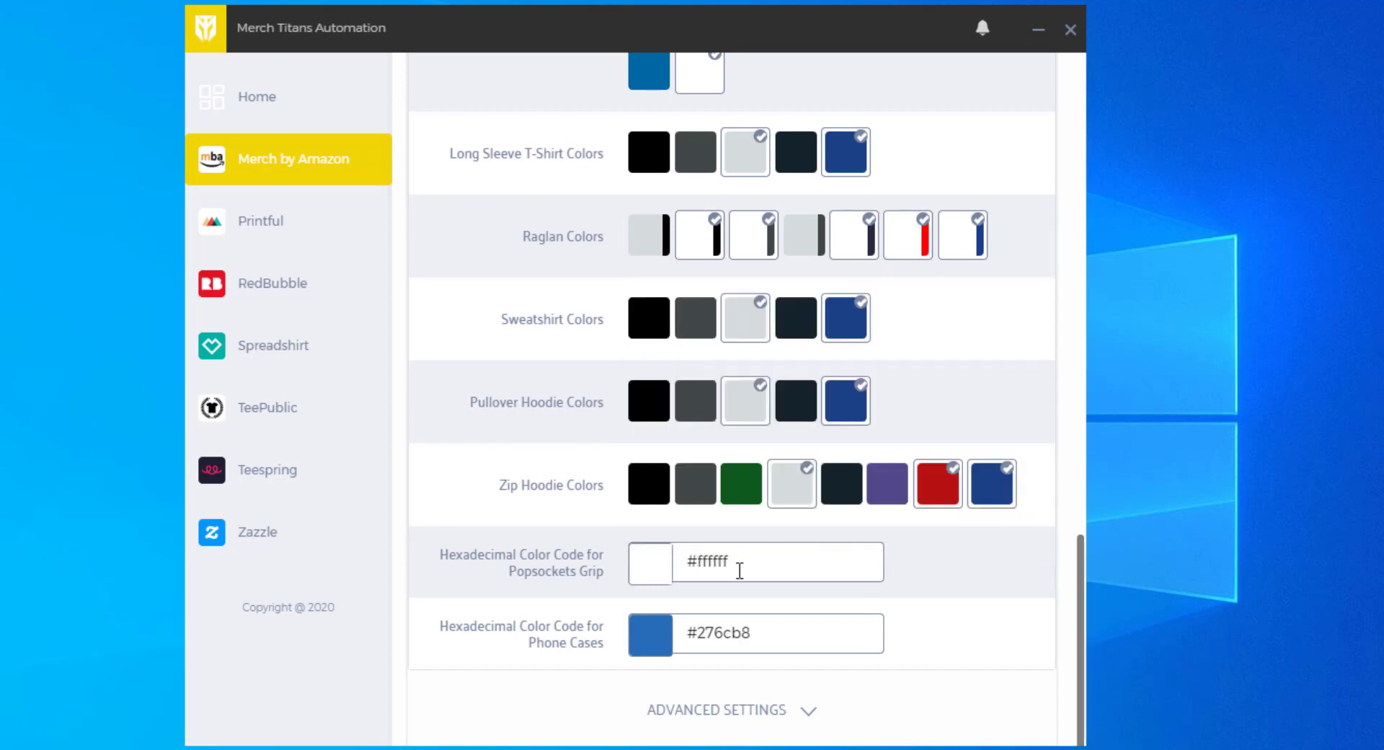
Try picking other shades for the Popsockets grip in the color picker, and set it back to white.
{"action": "left_click", "coordinate": [800, 564]}
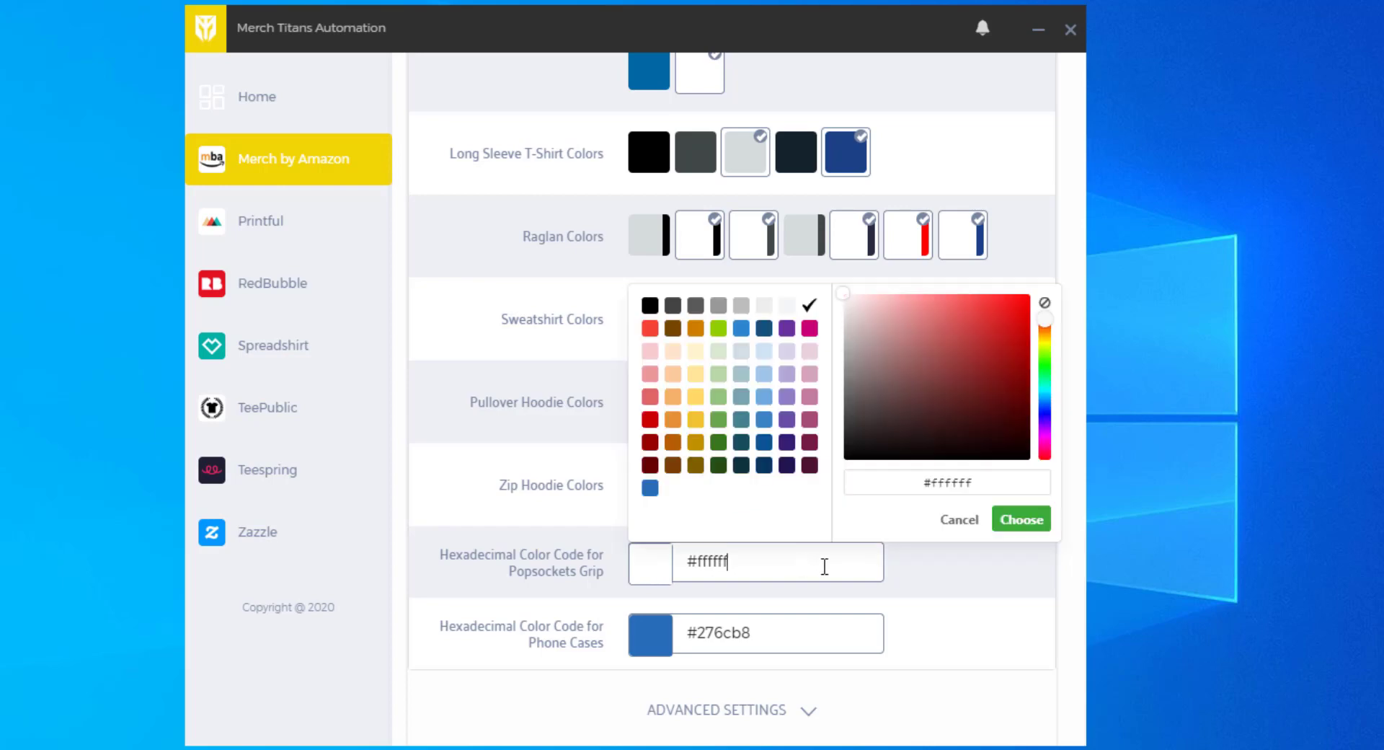
{"action": "left_click_drag", "start_coordinate": [915, 405], "coordinate": [878, 337]}
{"action": "left_click_drag", "start_coordinate": [848, 305], "coordinate": [829, 288]}
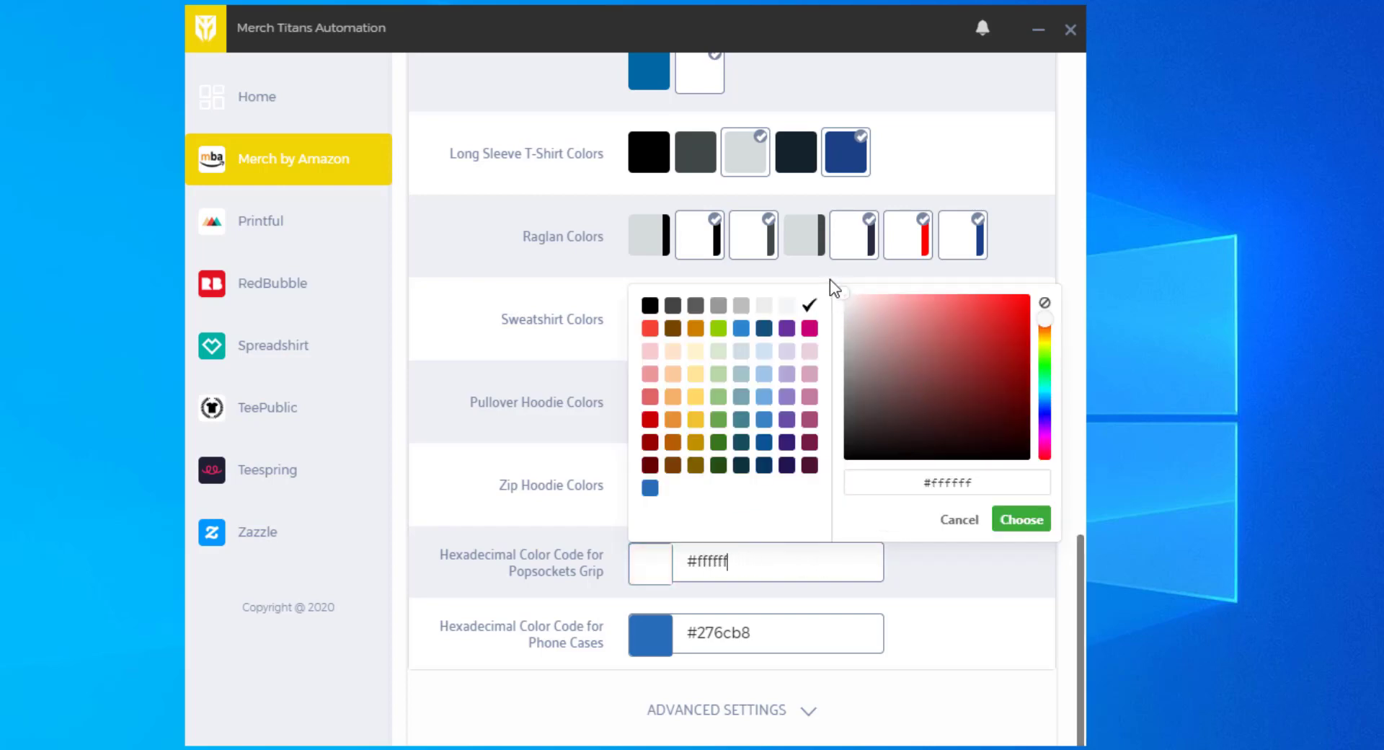
{"action": "left_click", "coordinate": [912, 328]}
{"action": "left_click_drag", "start_coordinate": [907, 356], "coordinate": [844, 482]}
{"action": "mouse_move", "coordinate": [887, 441]}
{"action": "left_mouse_down"}
{"action": "mouse_move", "coordinate": [930, 418]}
{"action": "mouse_move", "coordinate": [881, 349]}
{"action": "mouse_move", "coordinate": [837, 485]}
{"action": "mouse_move", "coordinate": [875, 405]}
{"action": "mouse_move", "coordinate": [841, 296]}
{"action": "left_mouse_up"}
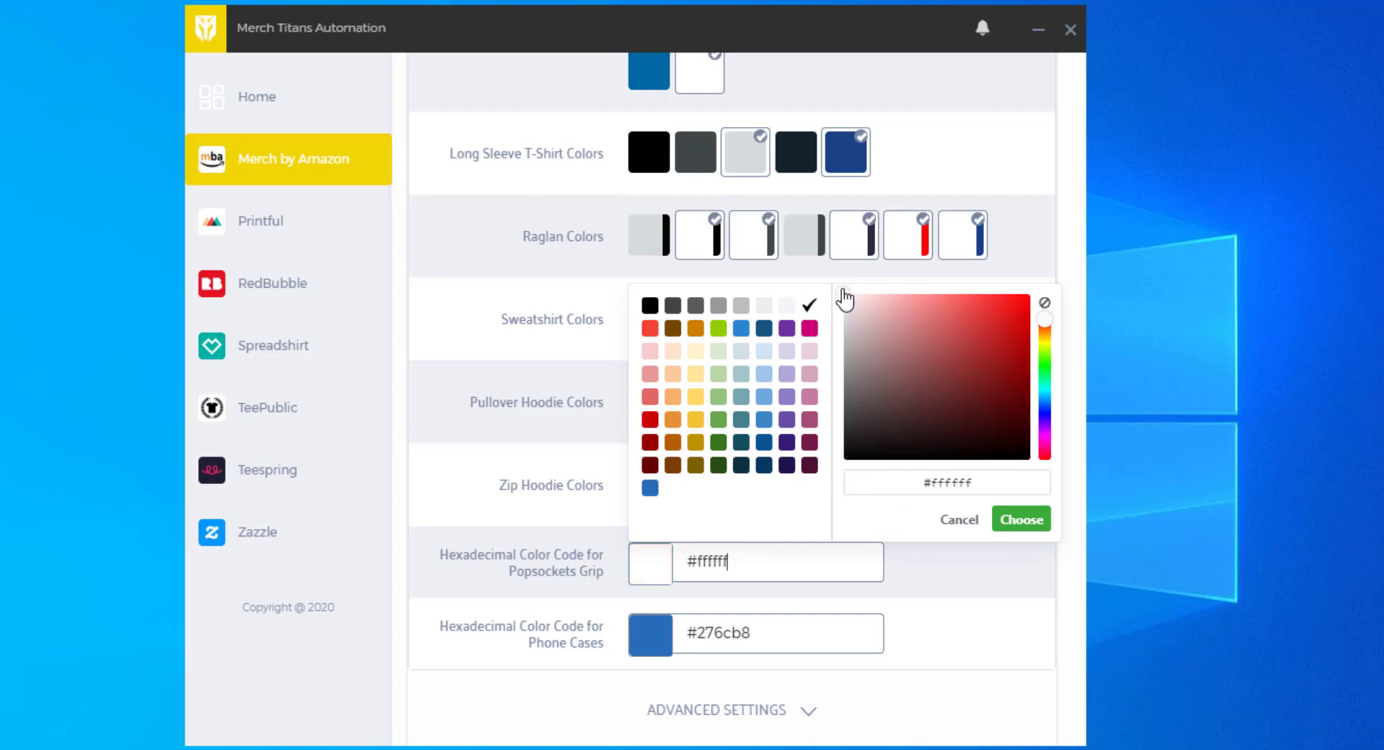
{"action": "left_click", "coordinate": [1023, 520]}
Set the hexadecimal color code for phone cases to white, #ffffff.
{"action": "left_click", "coordinate": [782, 632]}
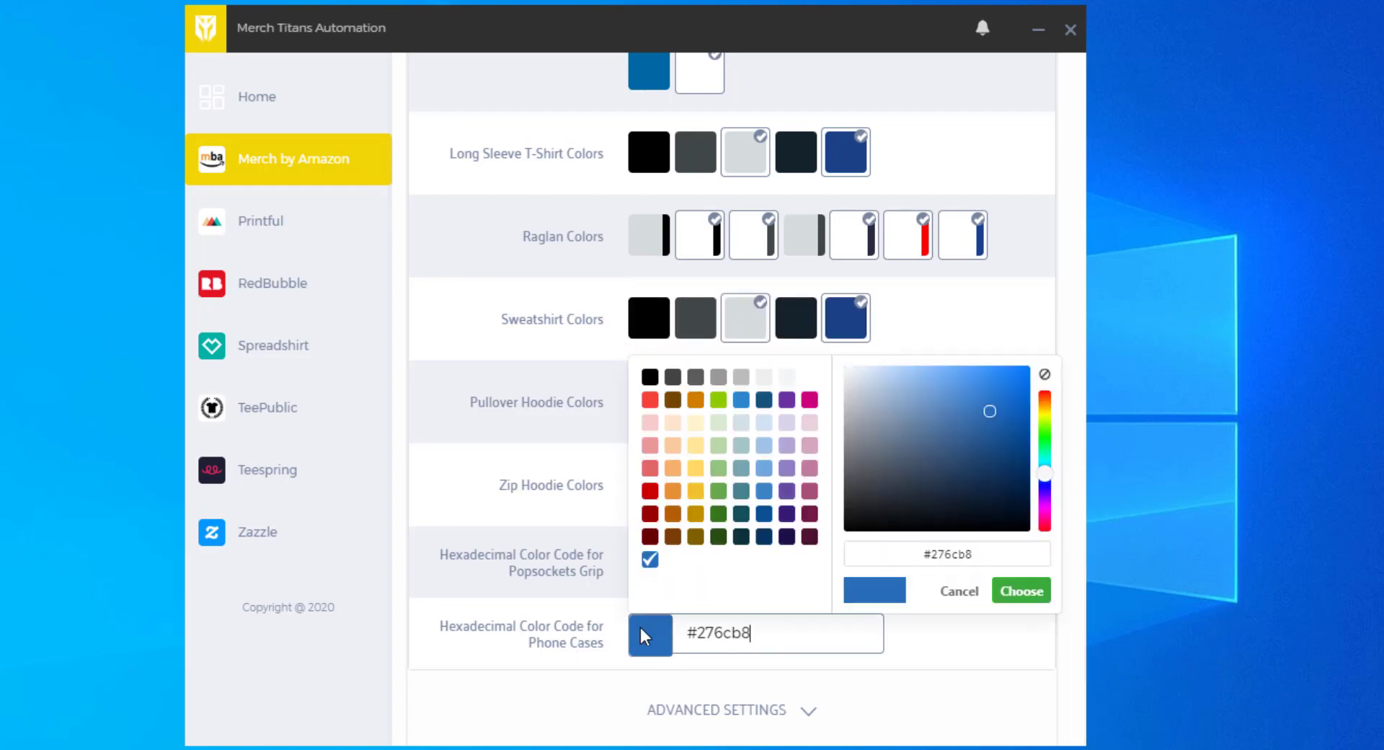
{"action": "left_click", "coordinate": [645, 636]}
{"action": "left_click", "coordinate": [809, 639]}
{"action": "left_click_drag", "start_coordinate": [961, 482], "coordinate": [834, 359]}
{"action": "left_click", "coordinate": [1038, 600]}
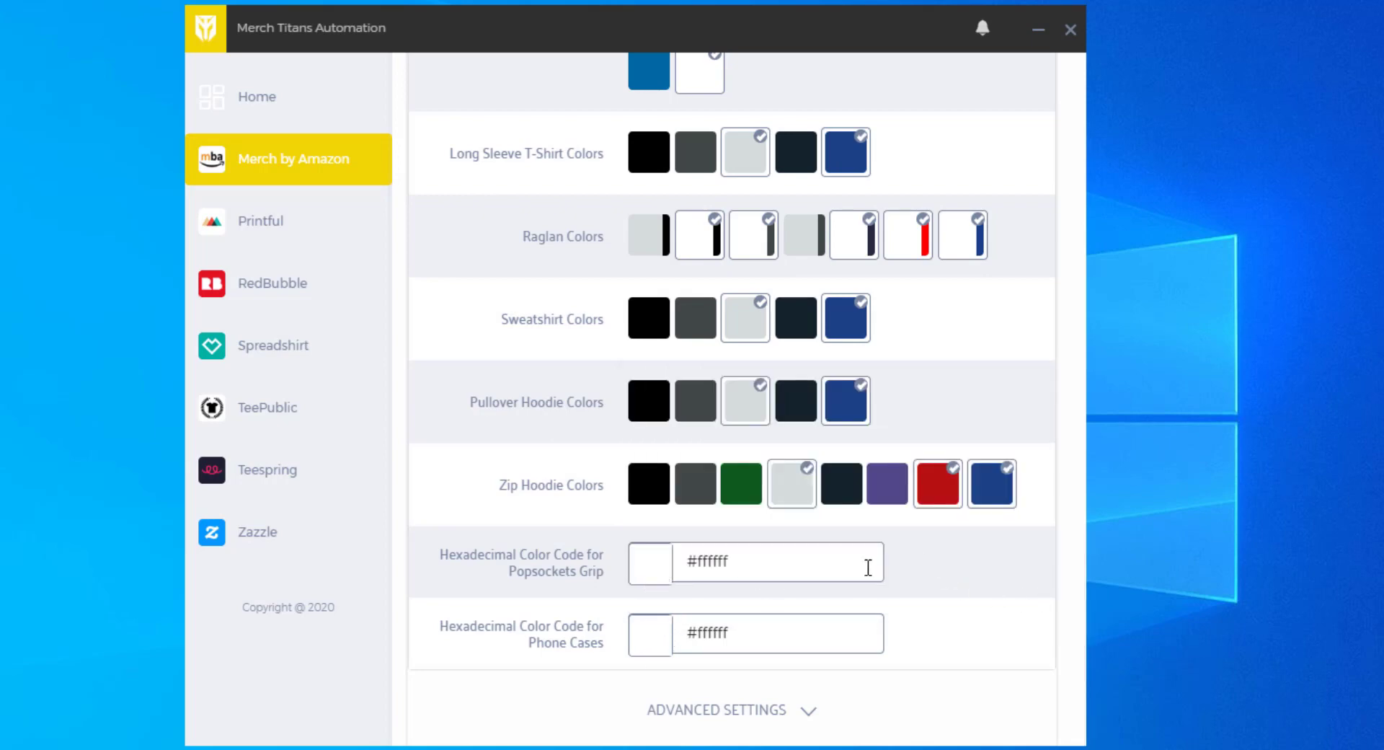
Collapse the color settings and expand the advanced settings.
{"action": "scroll", "coordinate": [912, 570], "scroll_direction": "up", "scroll_amount": 15}
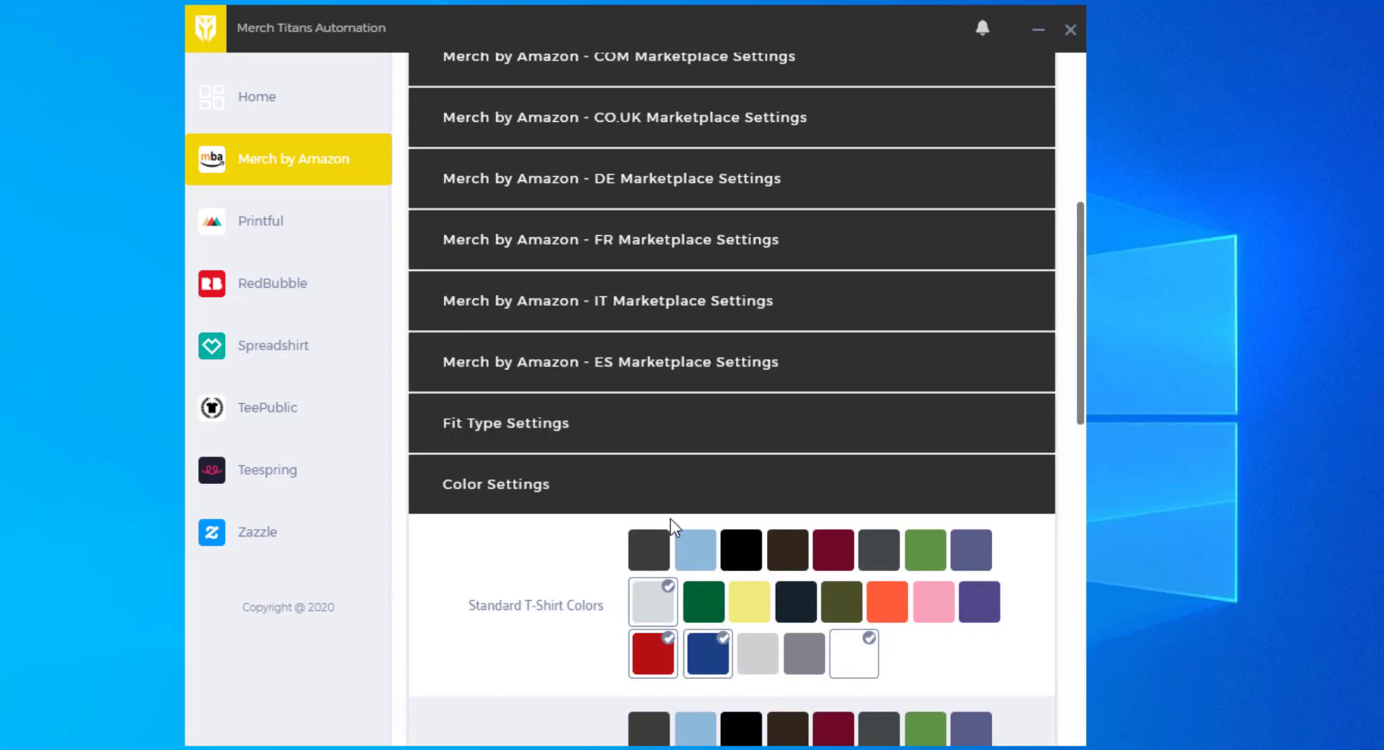
{"action": "scroll", "coordinate": [677, 541], "scroll_direction": "up", "scroll_amount": 8}
{"action": "scroll", "coordinate": [717, 358], "scroll_direction": "down", "scroll_amount": 5}
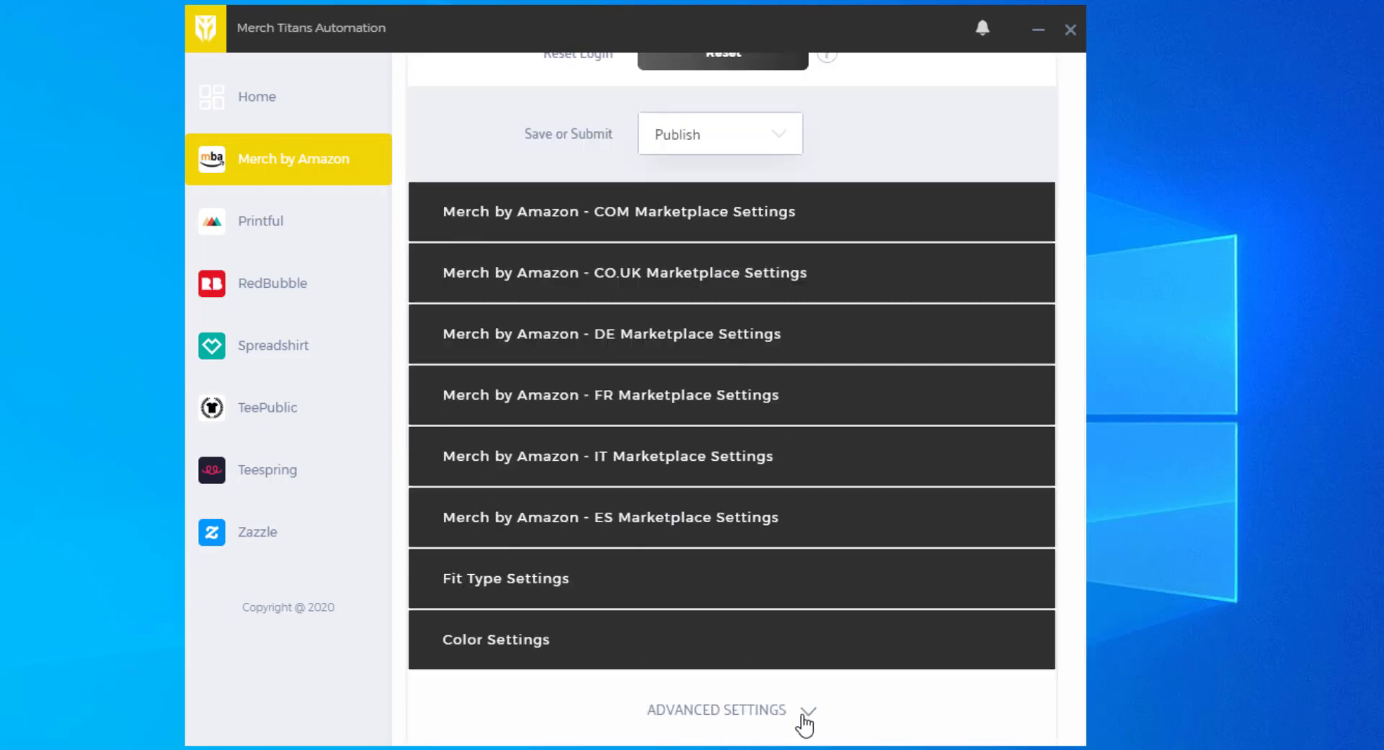
{"action": "left_click", "coordinate": [807, 714]}
Review the XLSX column mappings in the advanced settings, and choose Title as the XLSX title column.
{"action": "scroll", "coordinate": [818, 620], "scroll_direction": "down", "scroll_amount": 7}
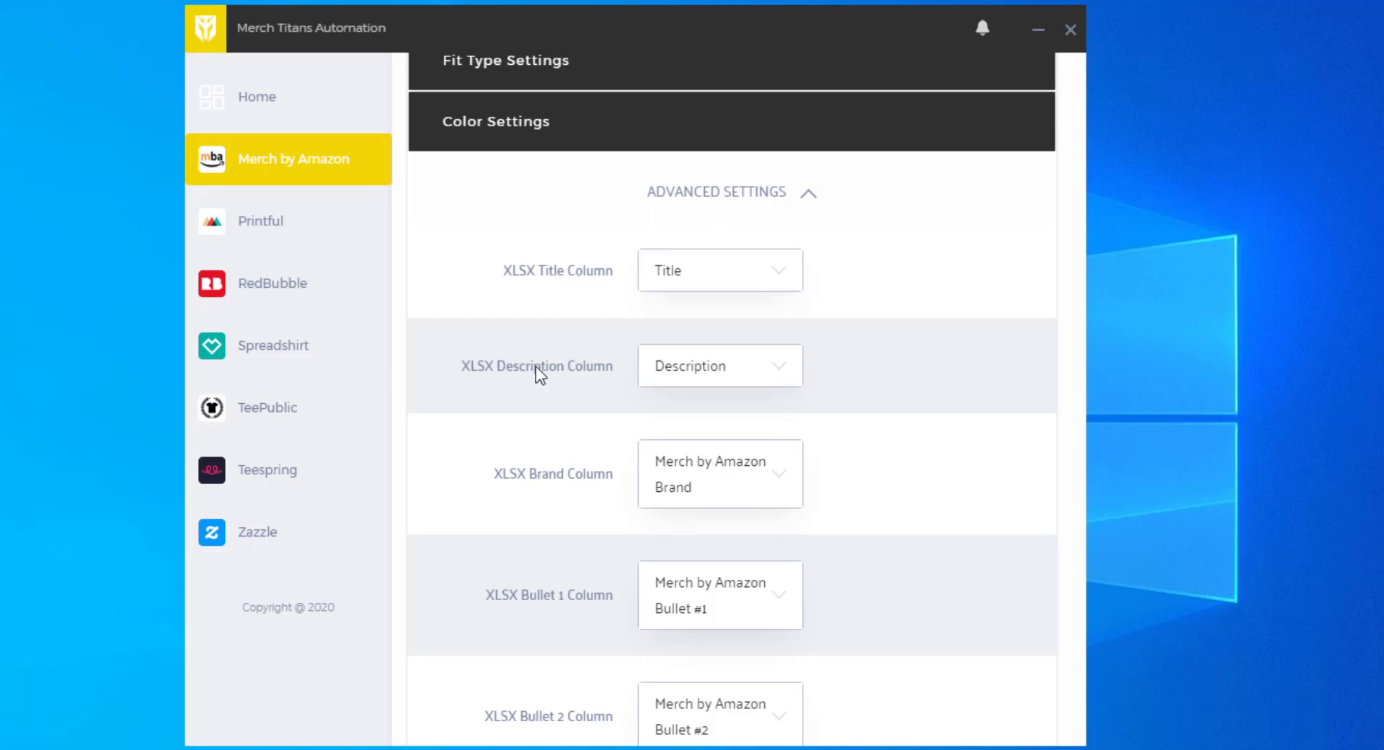
{"action": "scroll", "coordinate": [555, 566], "scroll_direction": "down", "scroll_amount": 3}
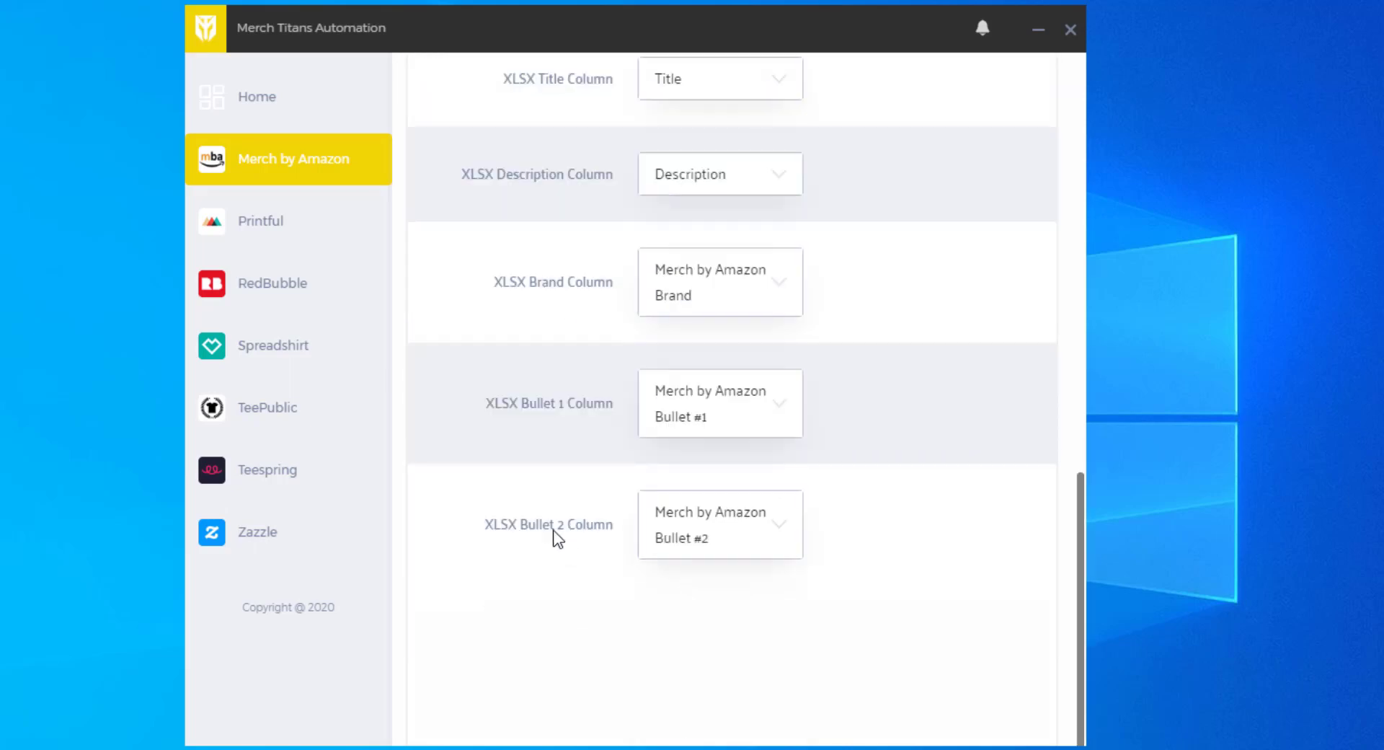
{"action": "scroll", "coordinate": [719, 612], "scroll_direction": "up", "scroll_amount": 5}
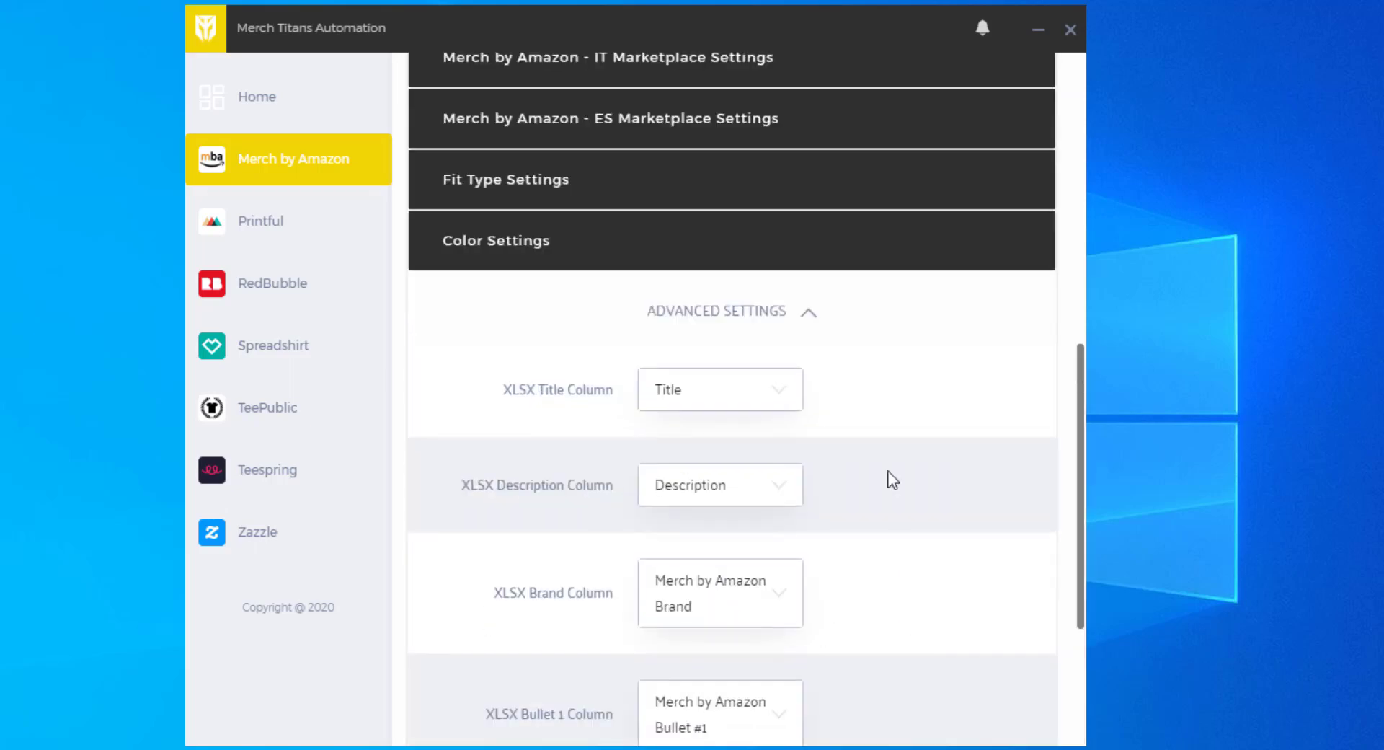
{"action": "scroll", "coordinate": [800, 404], "scroll_direction": "down", "scroll_amount": 3}
{"action": "left_click", "coordinate": [742, 191]}
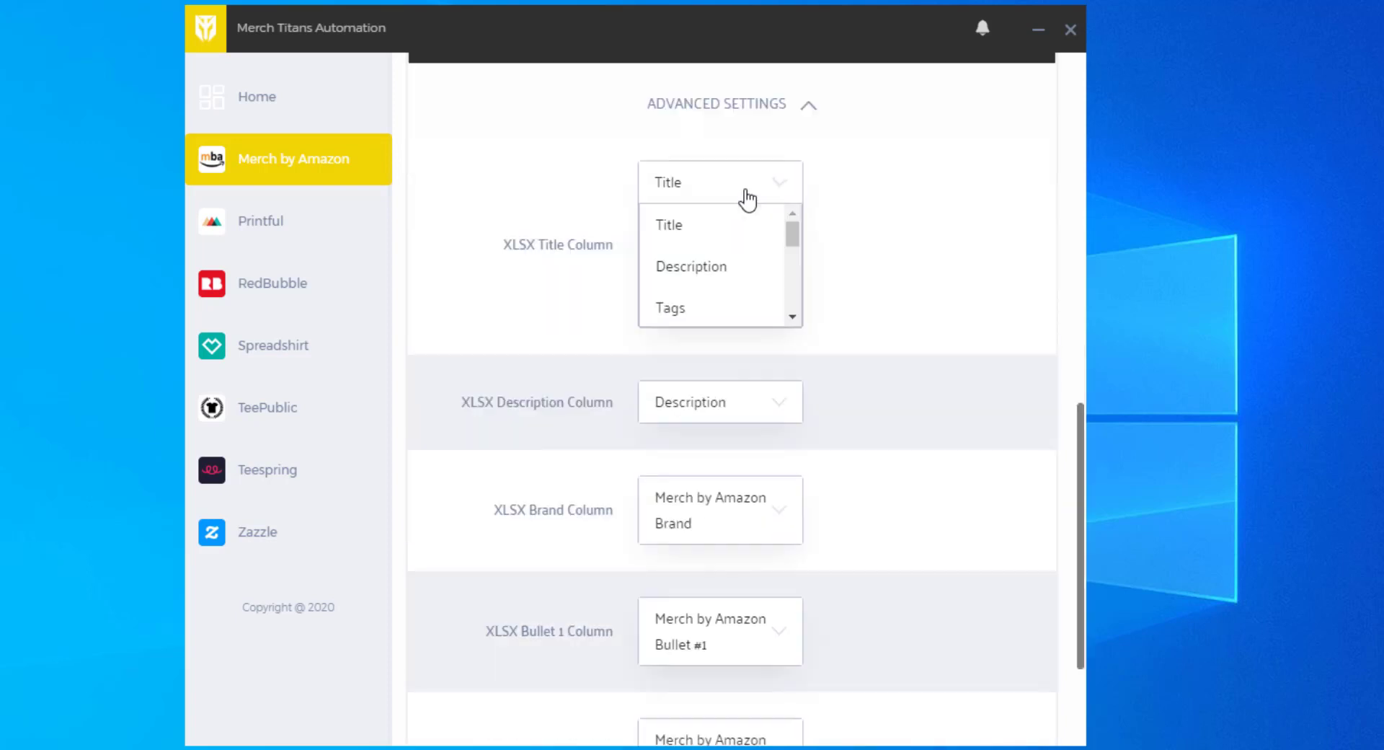
{"action": "left_click", "coordinate": [707, 228]}
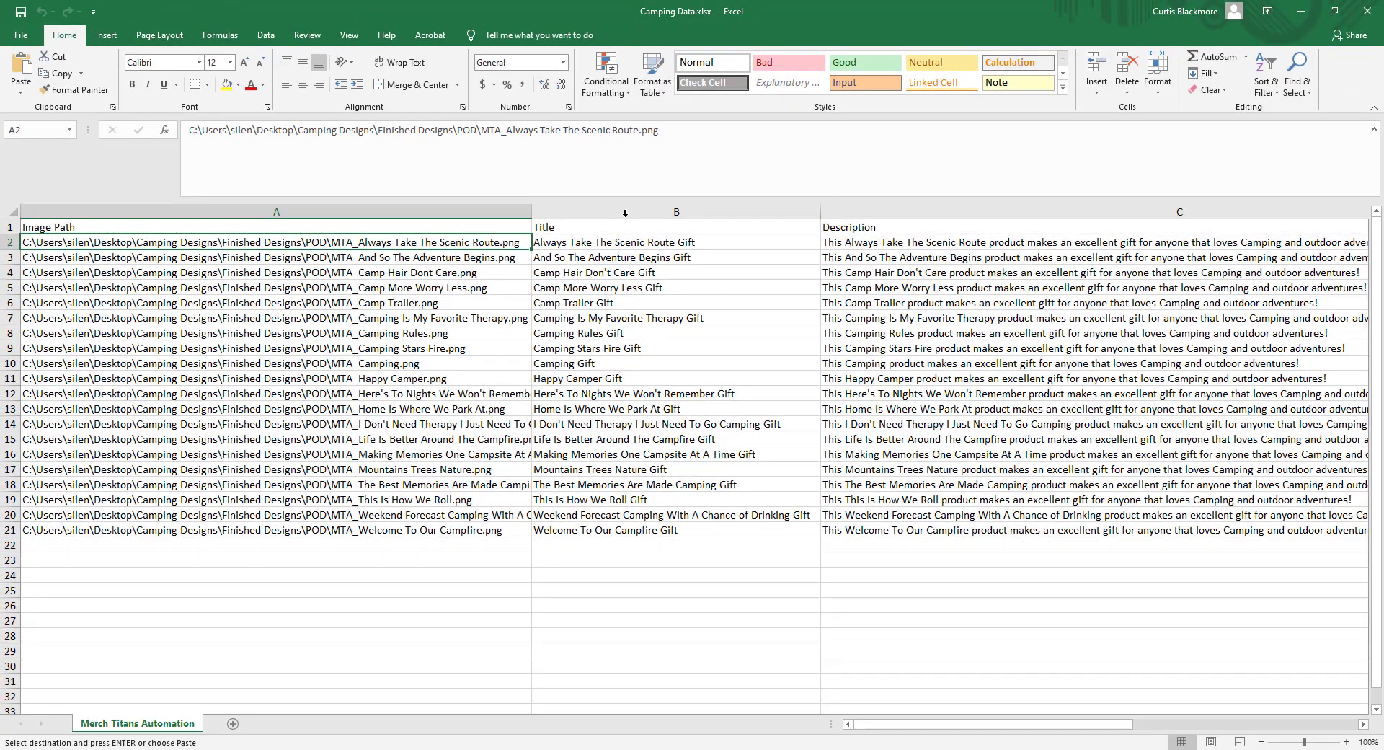
In Camping Data.xlsx in Excel, look at the Title column and make the header row bold.
{"action": "left_click", "coordinate": [602, 212]}
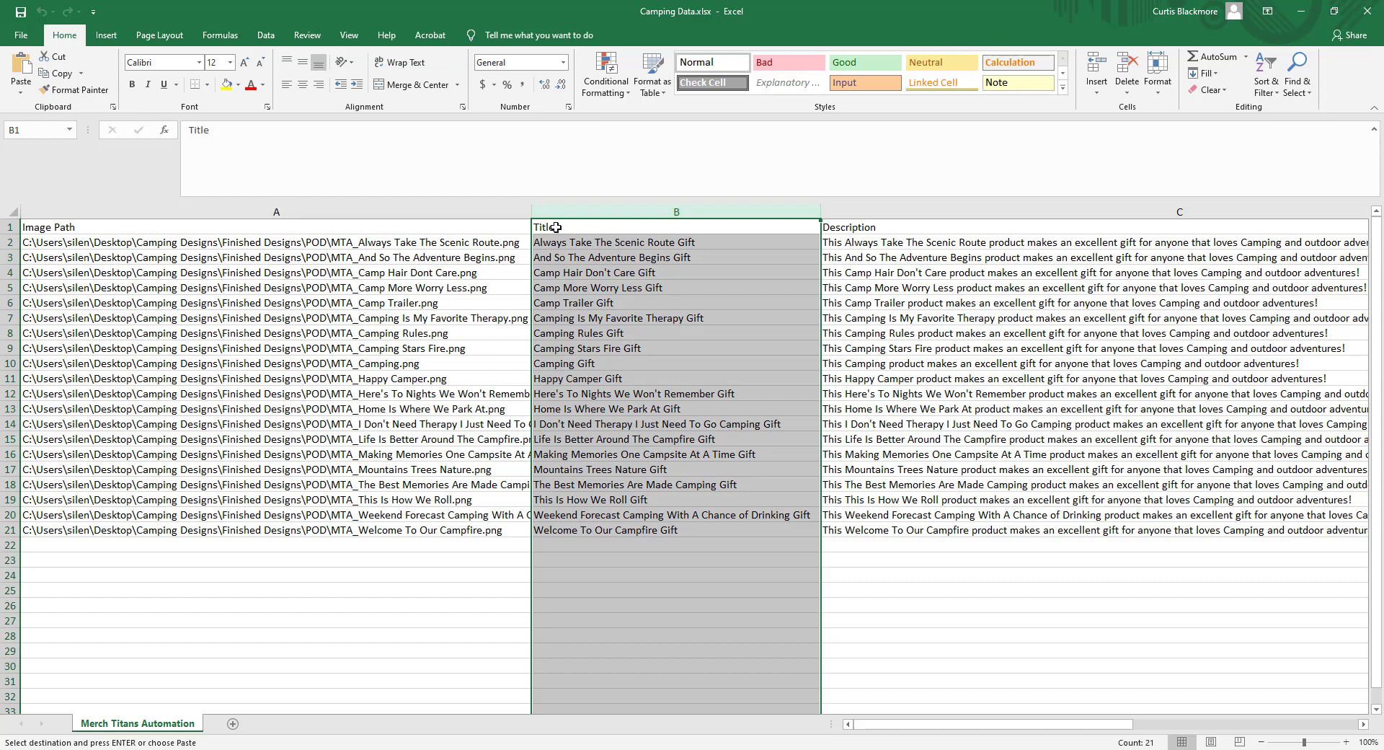
{"action": "left_click", "coordinate": [555, 228]}
{"action": "left_click", "coordinate": [12, 227]}
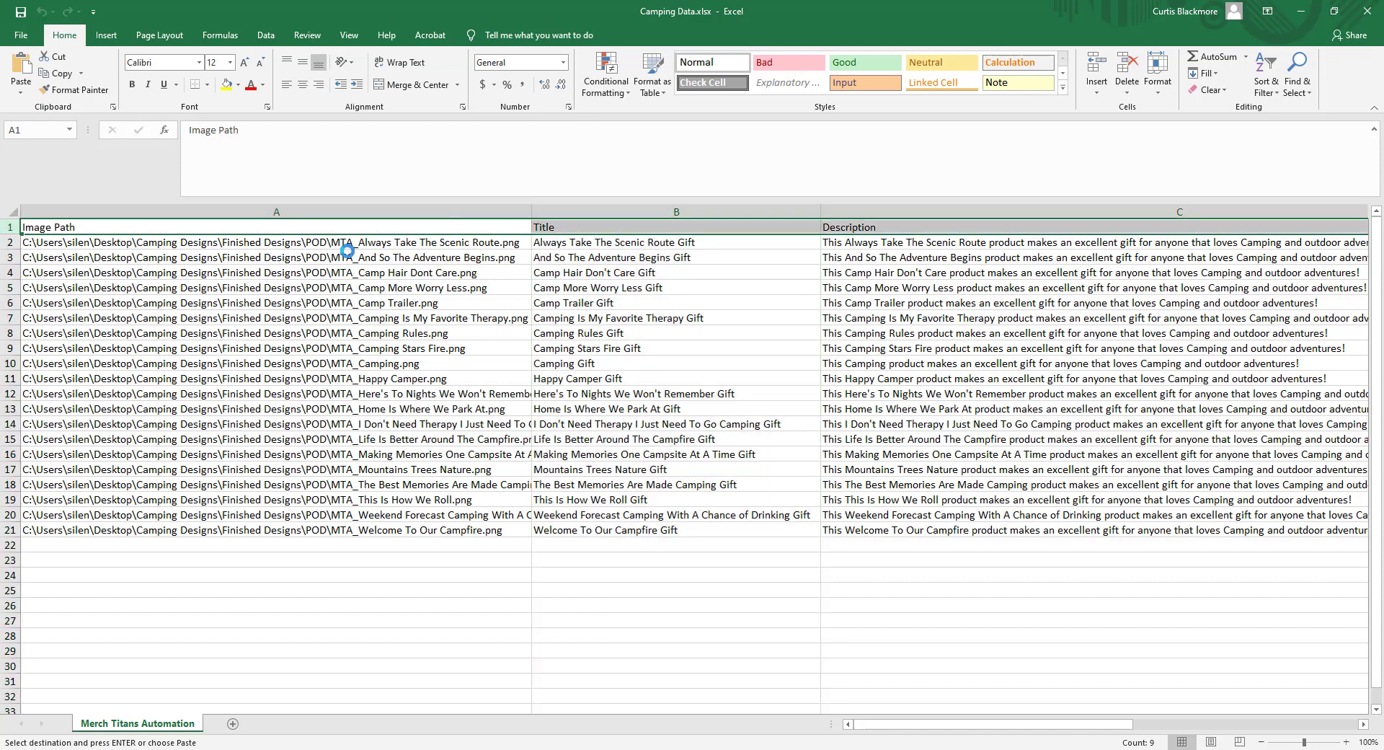
{"action": "key", "text": "ctrl+b"}
Examine the headers and contents of the Title, Description, Tags and Primary Tag for TeePublic columns.
{"action": "left_click", "coordinate": [757, 226]}
{"action": "left_click", "coordinate": [834, 229]}
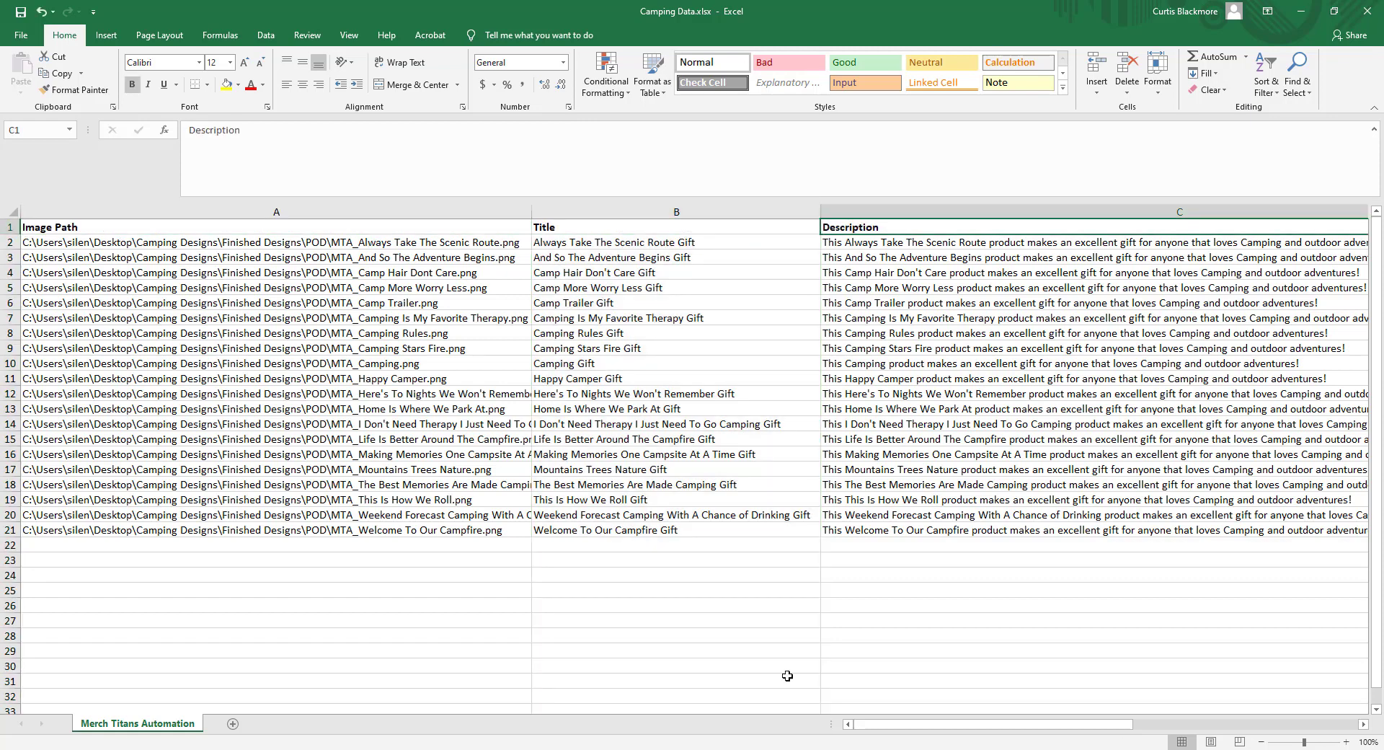
{"action": "left_click_drag", "start_coordinate": [907, 725], "coordinate": [1112, 726]}
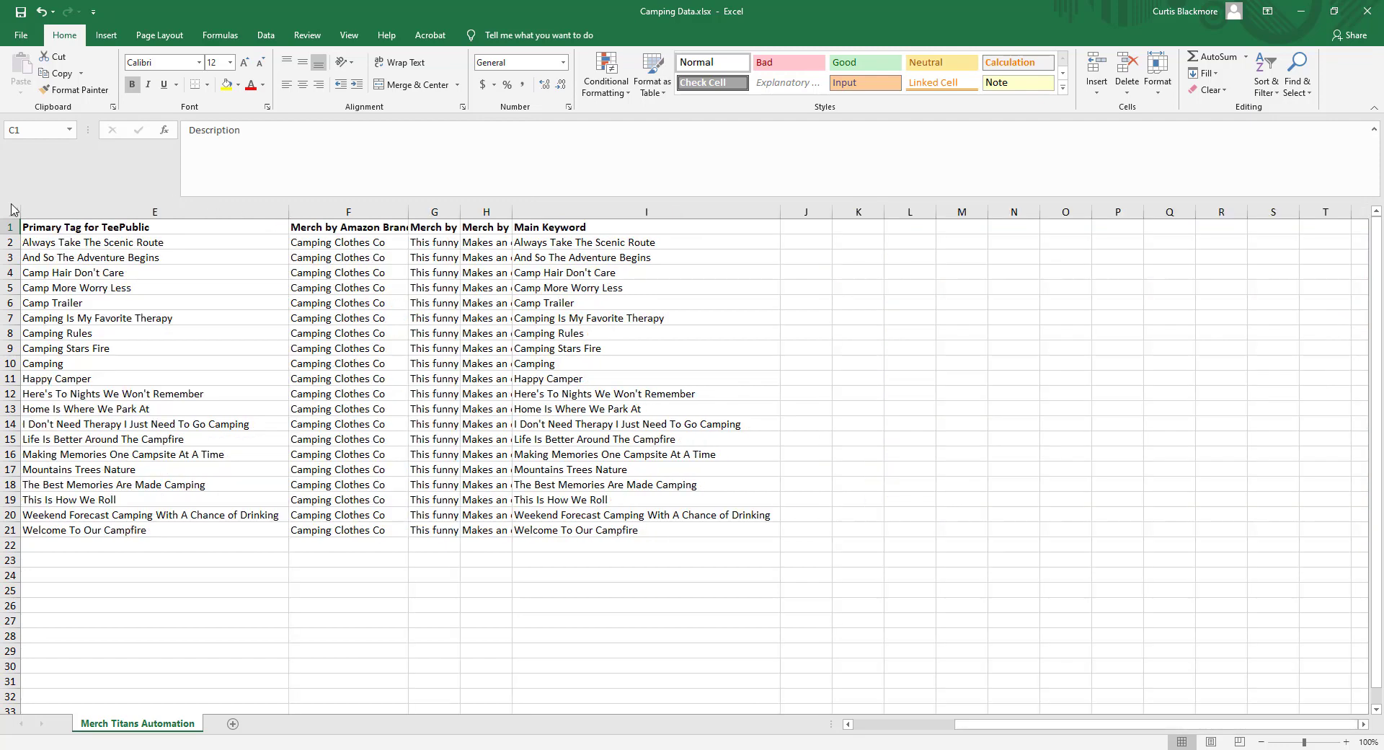
{"action": "left_click_drag", "start_coordinate": [1028, 726], "coordinate": [1000, 725]}
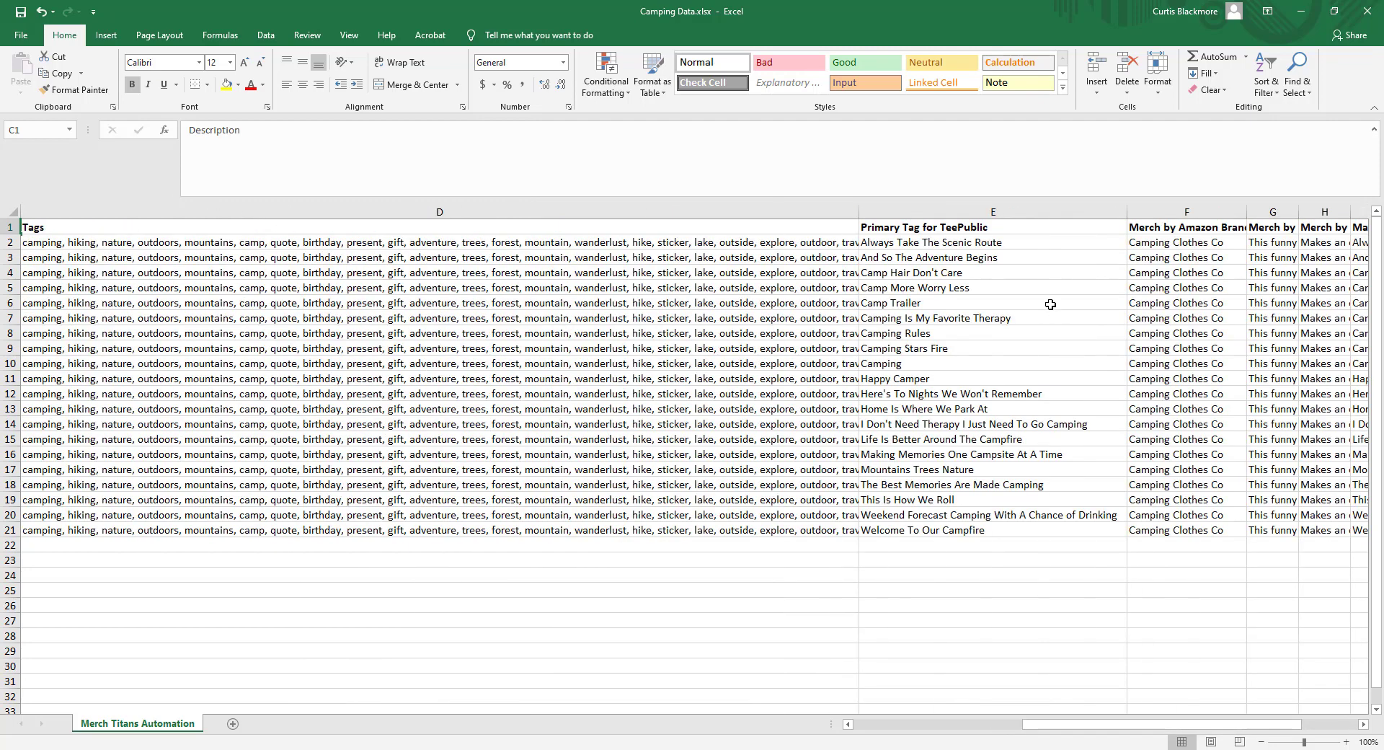
{"action": "left_click", "coordinate": [985, 230]}
{"action": "key", "text": "Left"}
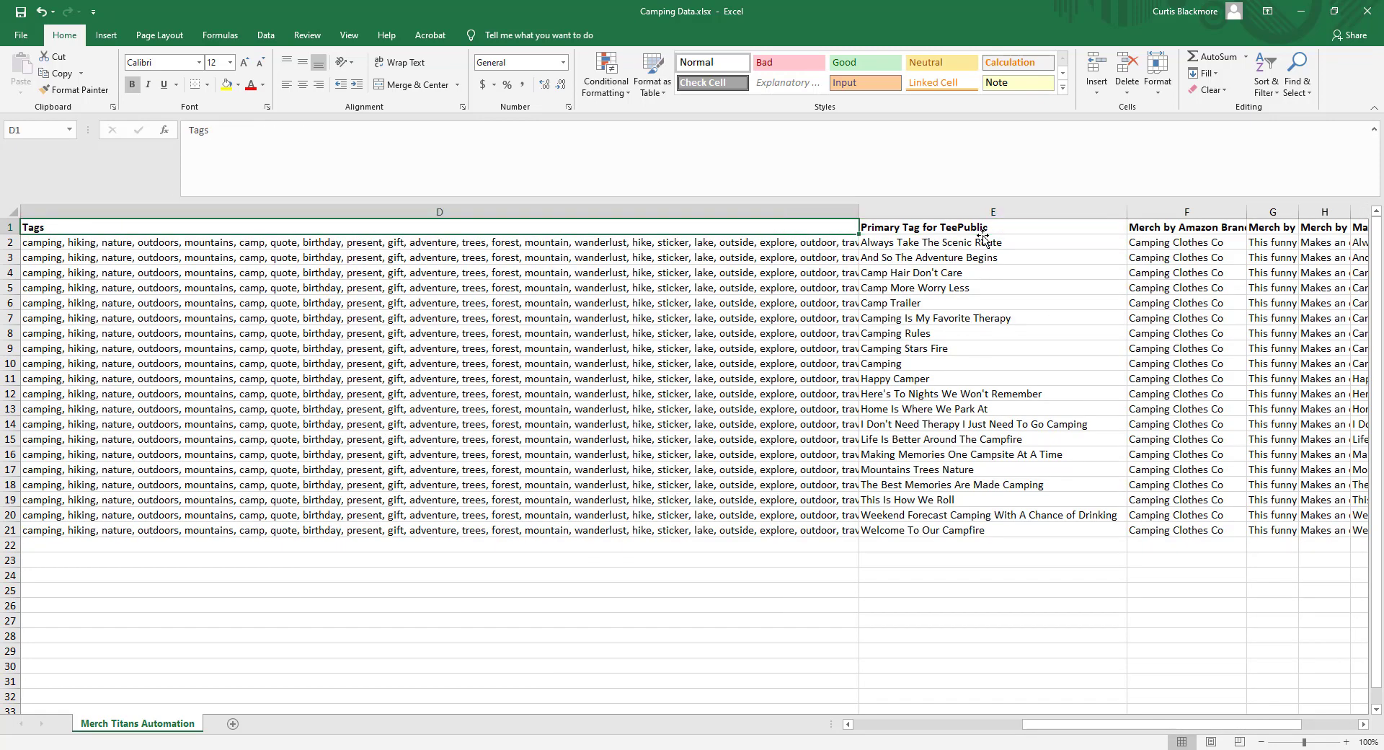
{"action": "key", "text": "Right"}
{"action": "key", "text": "Left"}
{"action": "mouse_move", "coordinate": [966, 216]}
{"action": "left_mouse_down"}
{"action": "mouse_move", "coordinate": [732, 209]}
{"action": "mouse_move", "coordinate": [810, 235]}
{"action": "mouse_move", "coordinate": [968, 214]}
{"action": "left_mouse_up"}
Look at the Merch by Amazon Brand column, and autofit the width of the Merch by Amazon Bullet #1 column.
{"action": "left_click", "coordinate": [1148, 211]}
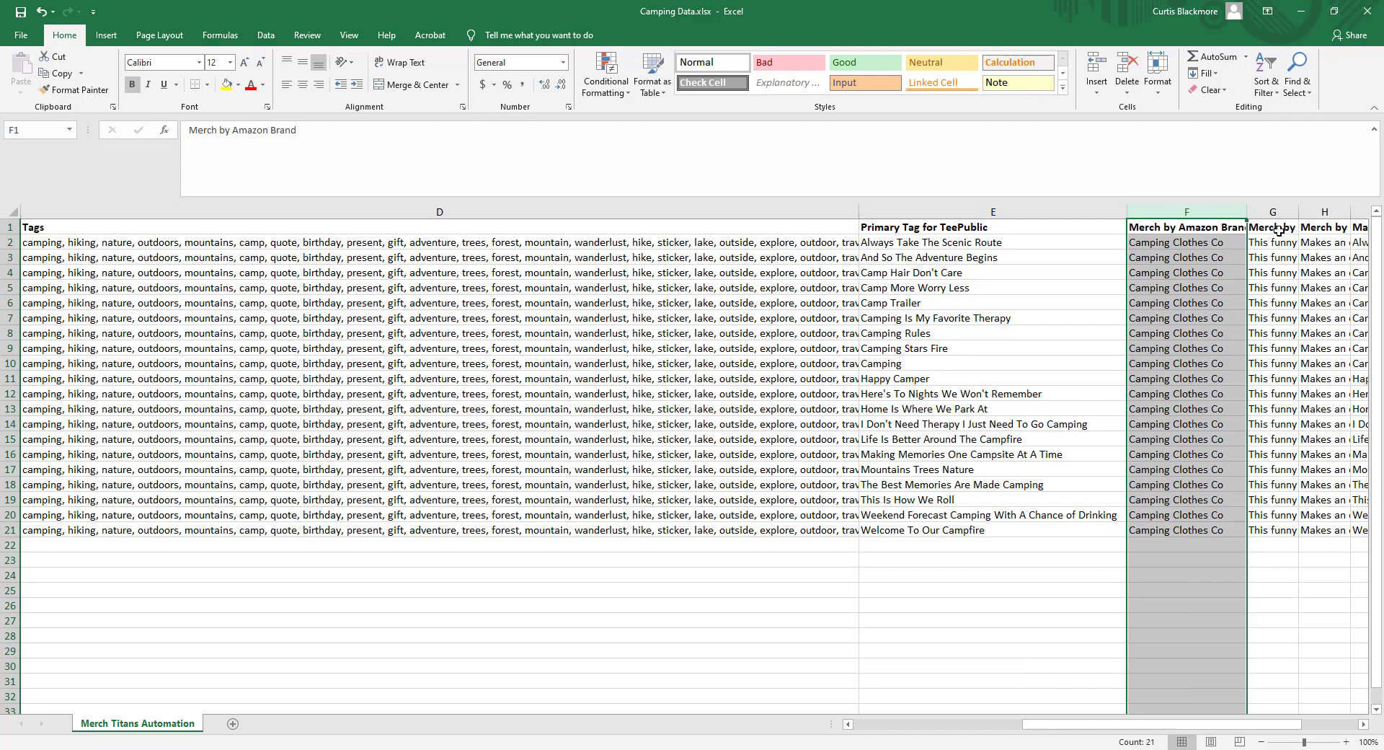
{"action": "left_click", "coordinate": [1280, 230]}
{"action": "double_click", "coordinate": [1299, 212]}
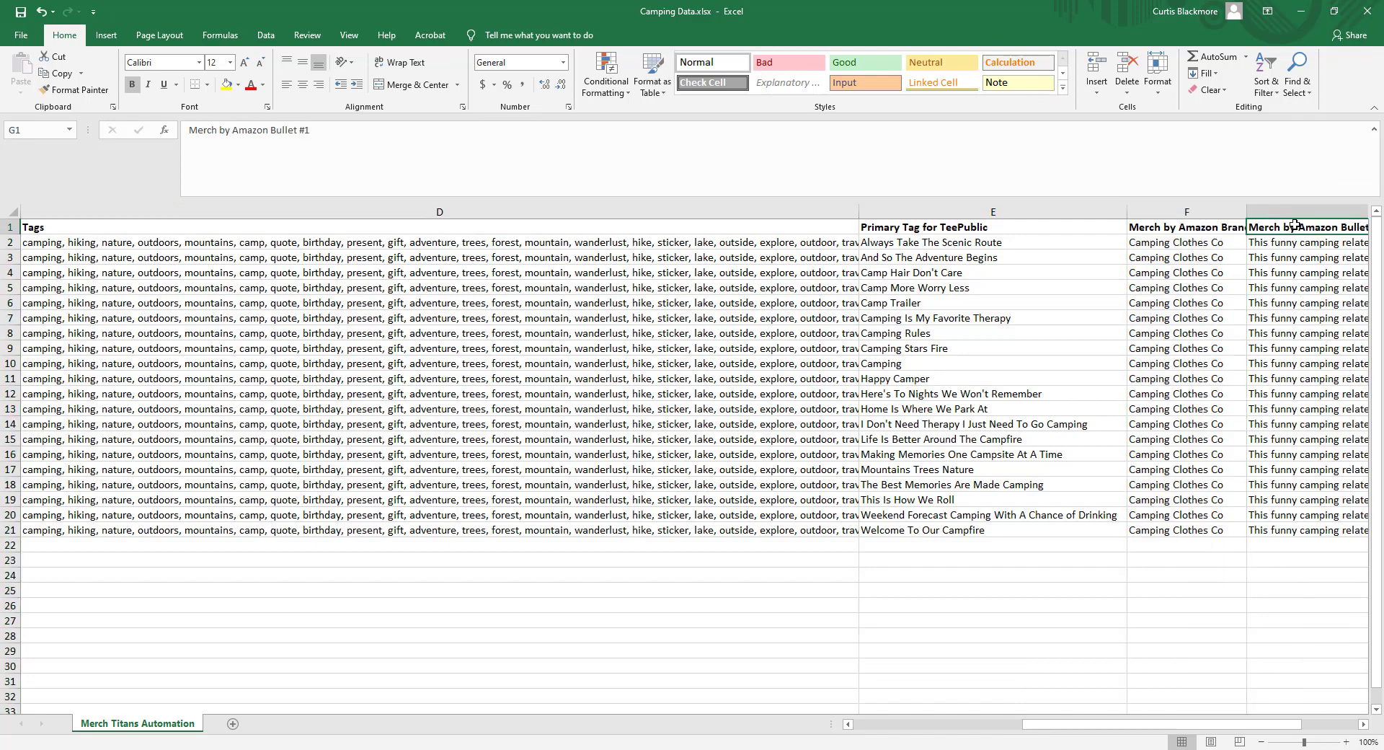
Autofit the width of the Merch by Amazon Bullet #2 column, and compare the headers with the column mappings in Merch Titans Automation.
{"action": "key", "text": "Right"}
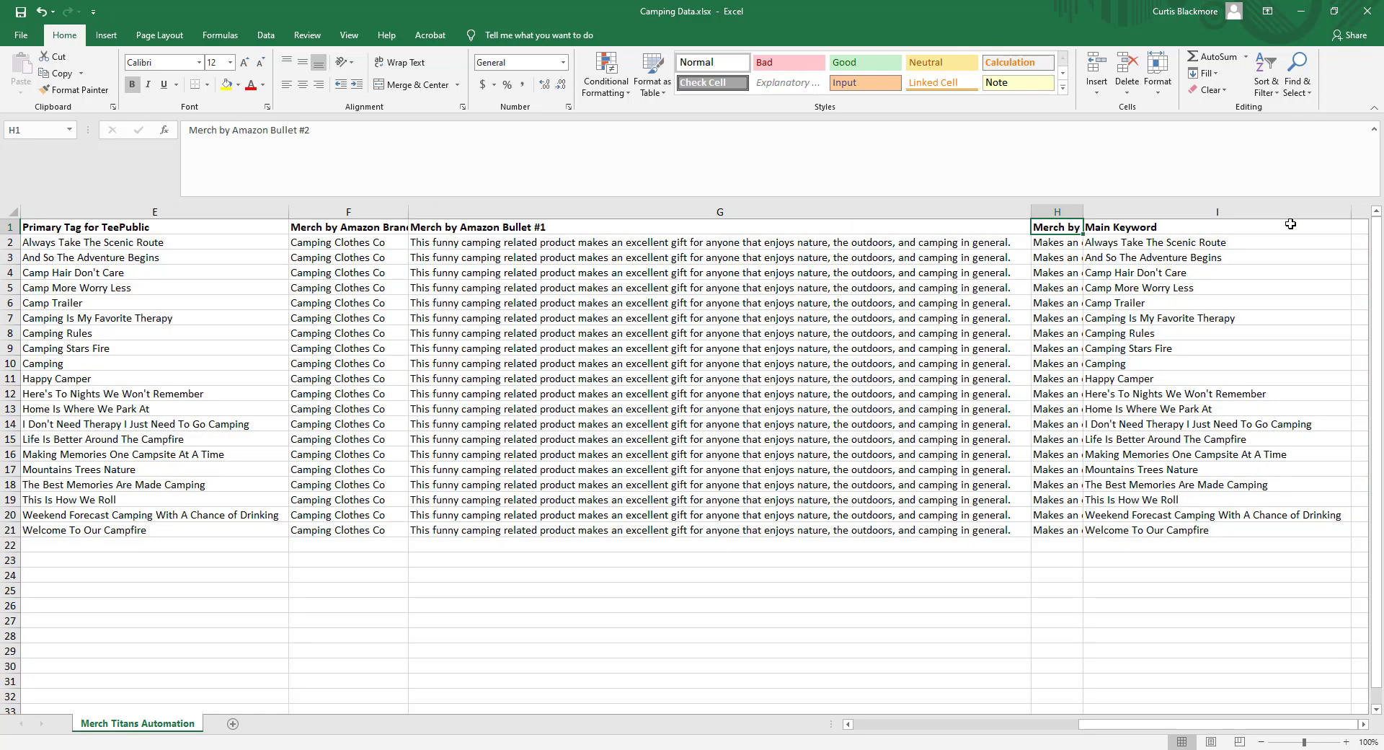
{"action": "double_click", "coordinate": [1084, 211]}
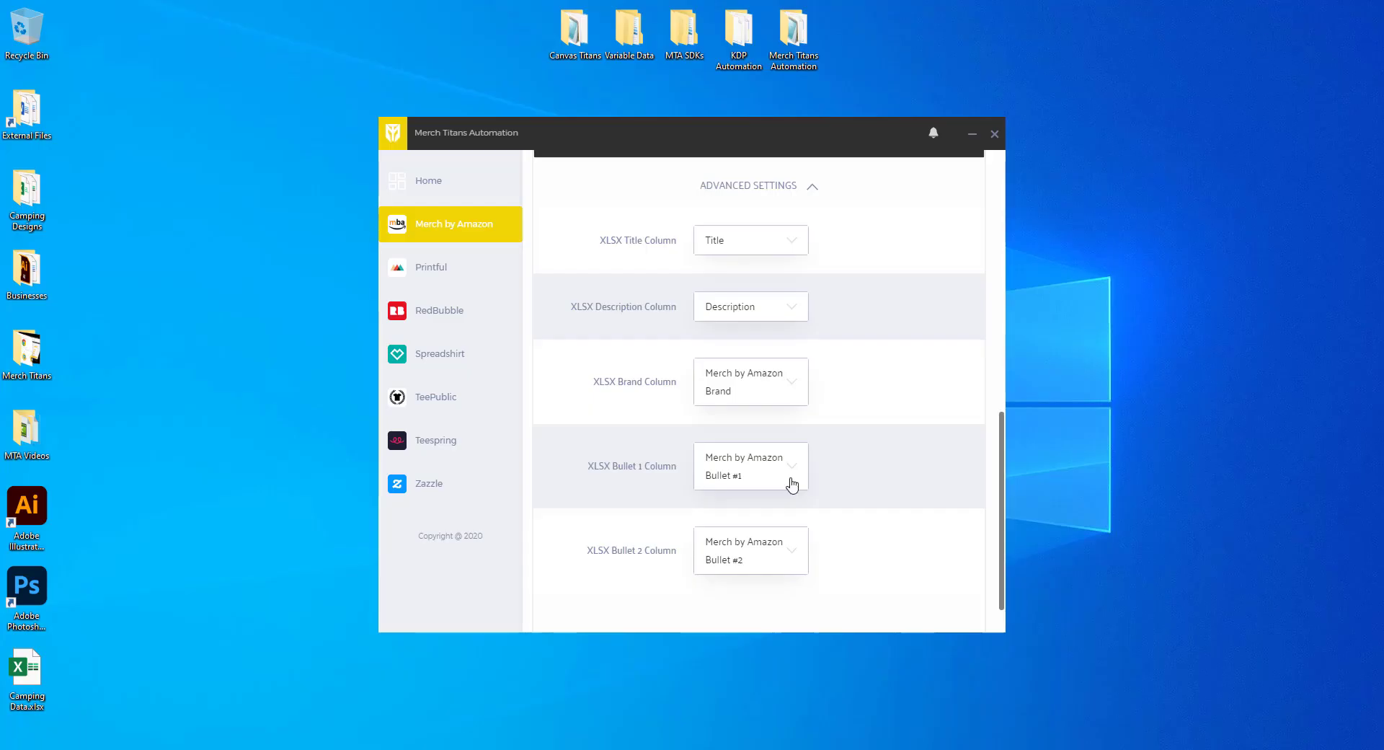
{"action": "left_click", "coordinate": [1301, 11]}
{"action": "left_click", "coordinate": [566, 749]}
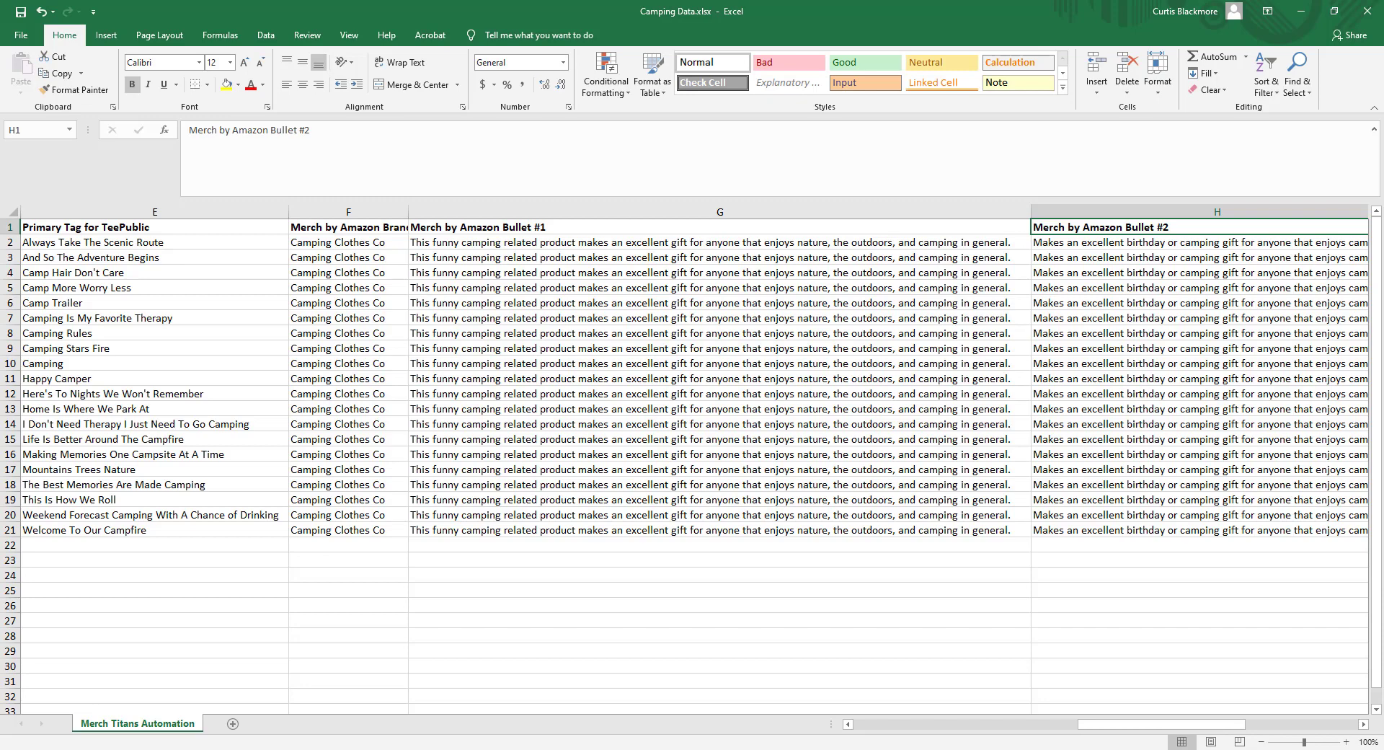
{"action": "left_click", "coordinate": [566, 749]}
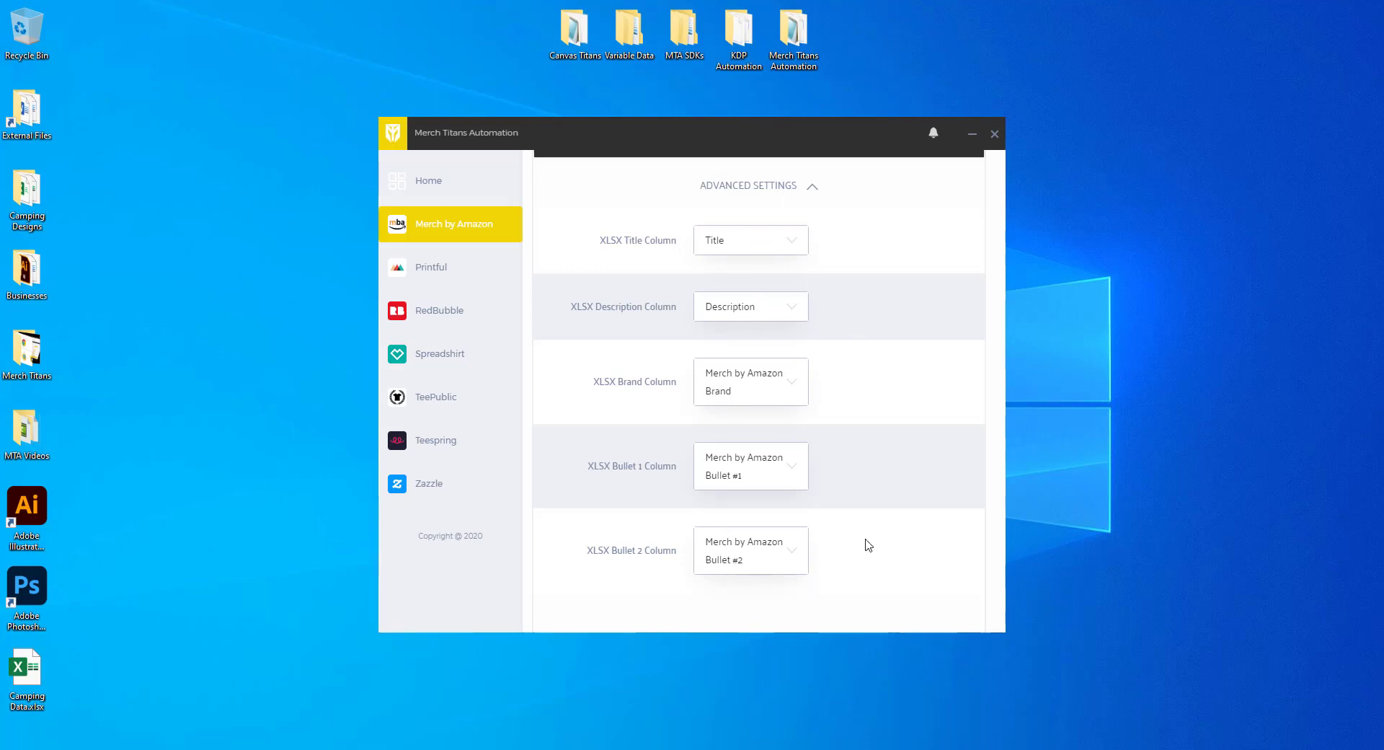
Check the XLSX column mappings for Merch by Amazon, and collapse the advanced settings.
{"action": "scroll", "coordinate": [865, 546], "scroll_direction": "down", "scroll_amount": 1}
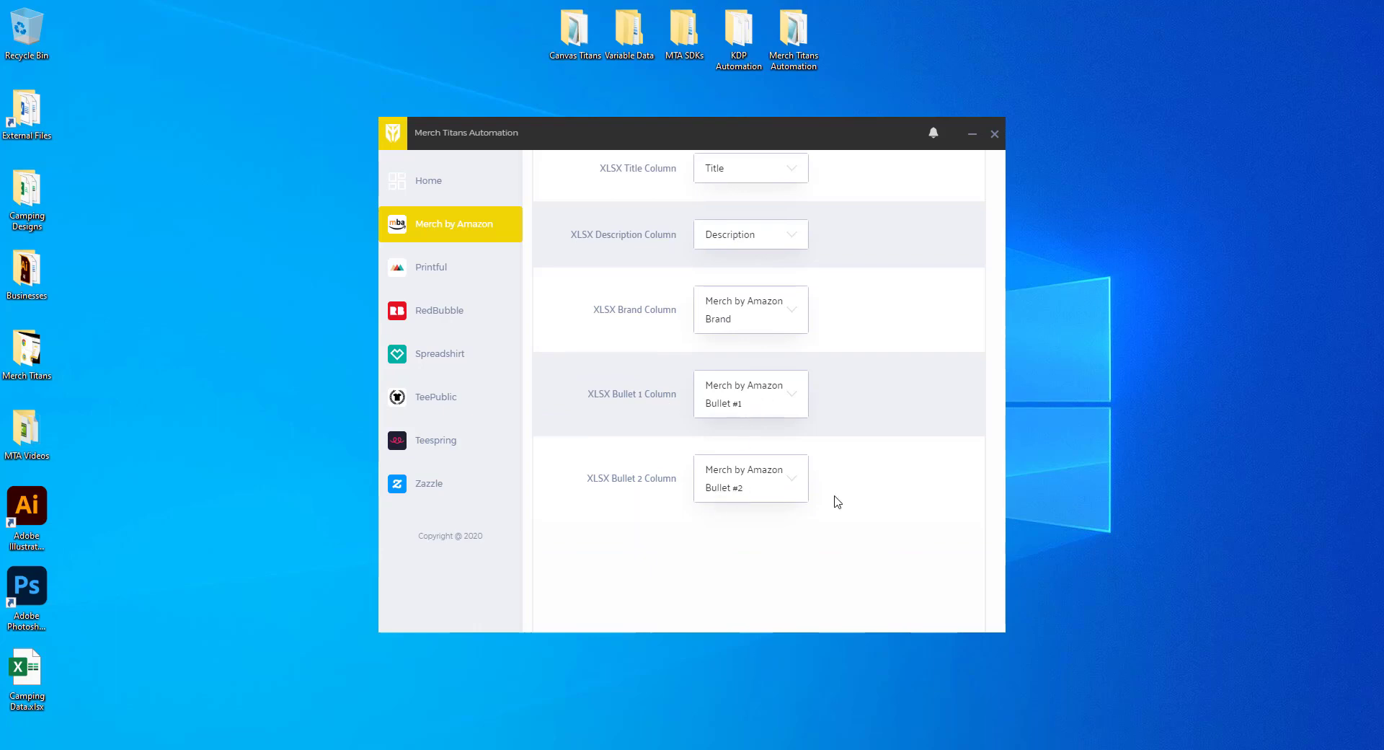
{"action": "scroll", "coordinate": [813, 463], "scroll_direction": "up", "scroll_amount": 2}
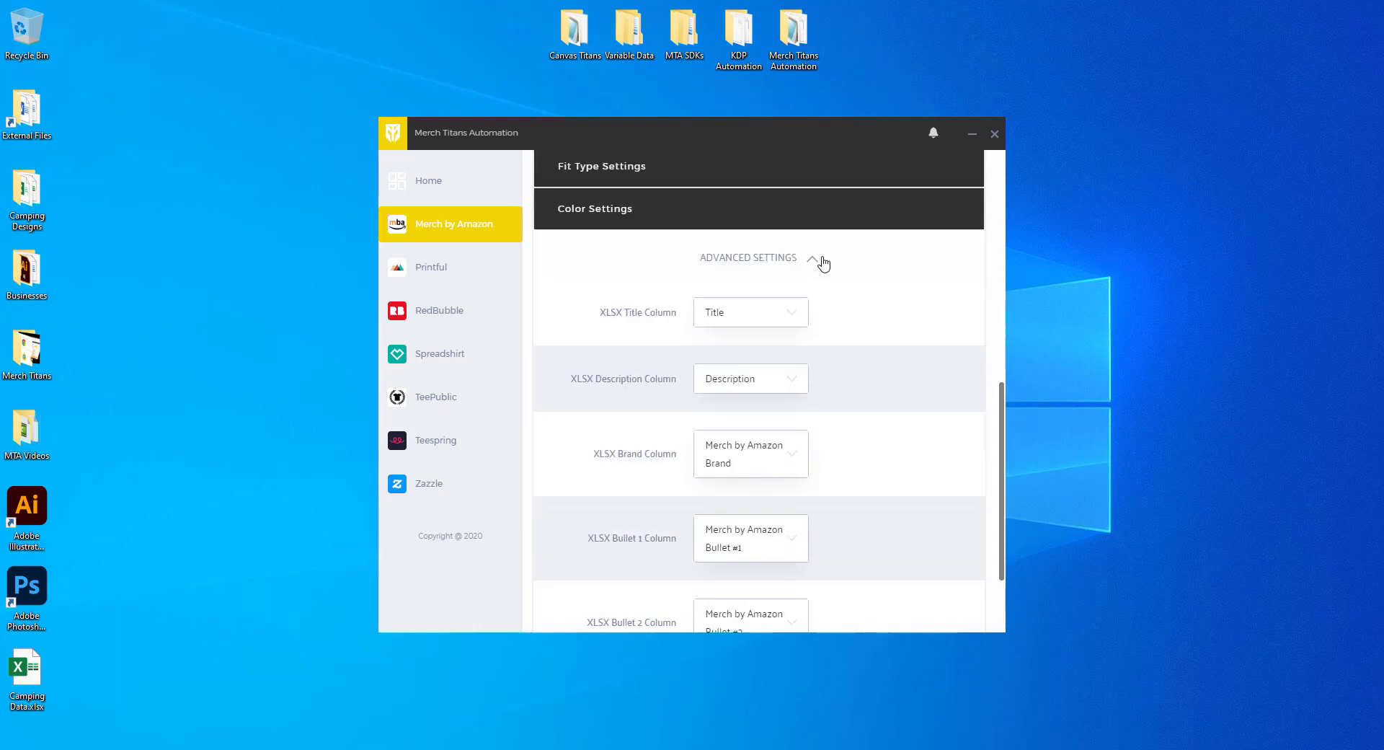
{"action": "left_click", "coordinate": [813, 261]}
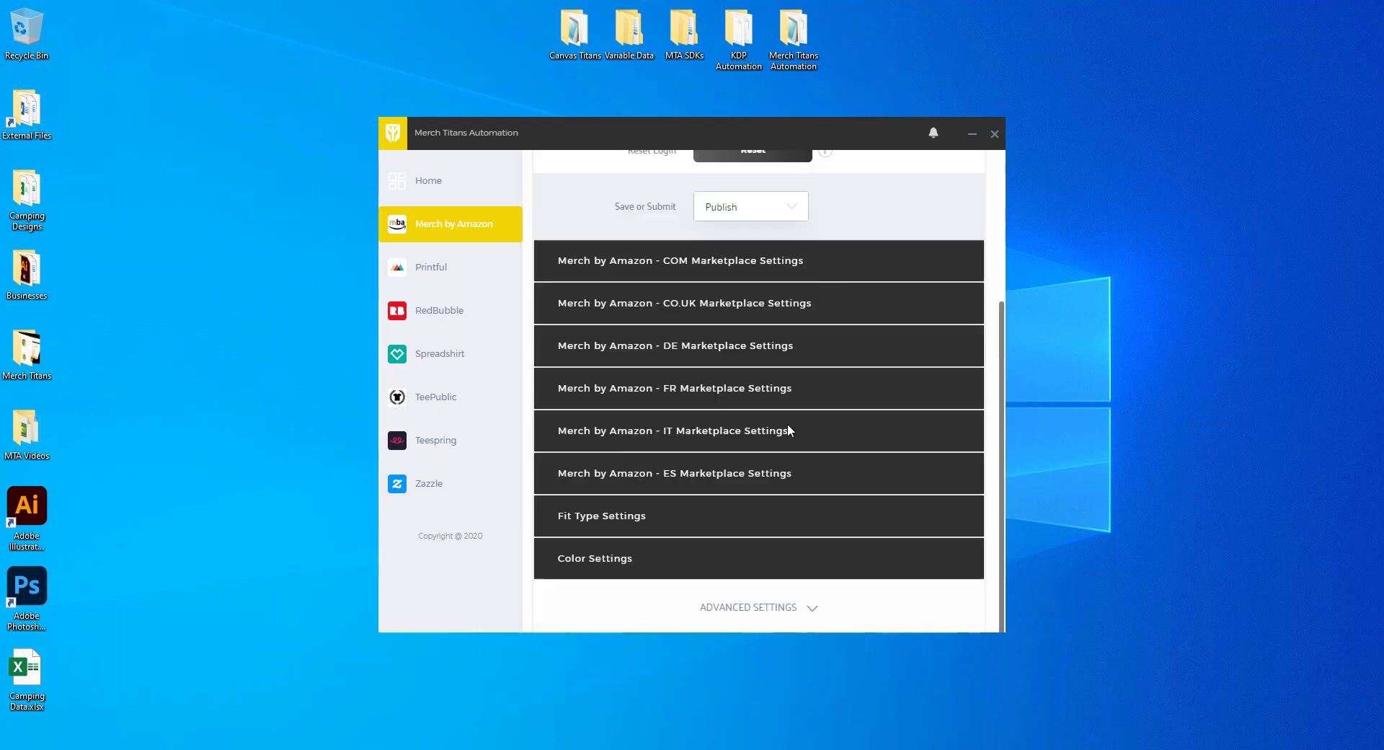
{"action": "scroll", "coordinate": [770, 390], "scroll_direction": "up", "scroll_amount": 3}
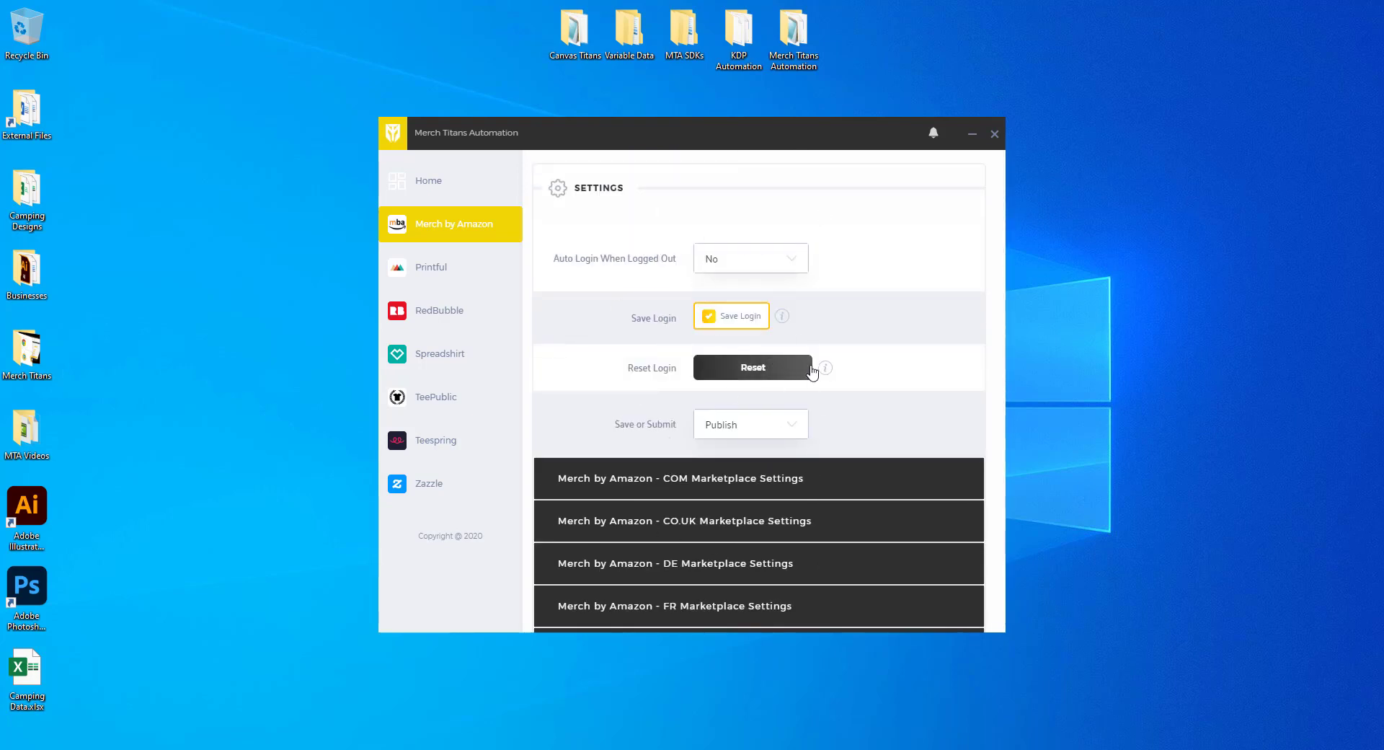
Start the Merch by Amazon run from the home page, and look through the designs listed for Camping Data.xlsx.
{"action": "left_click", "coordinate": [432, 181]}
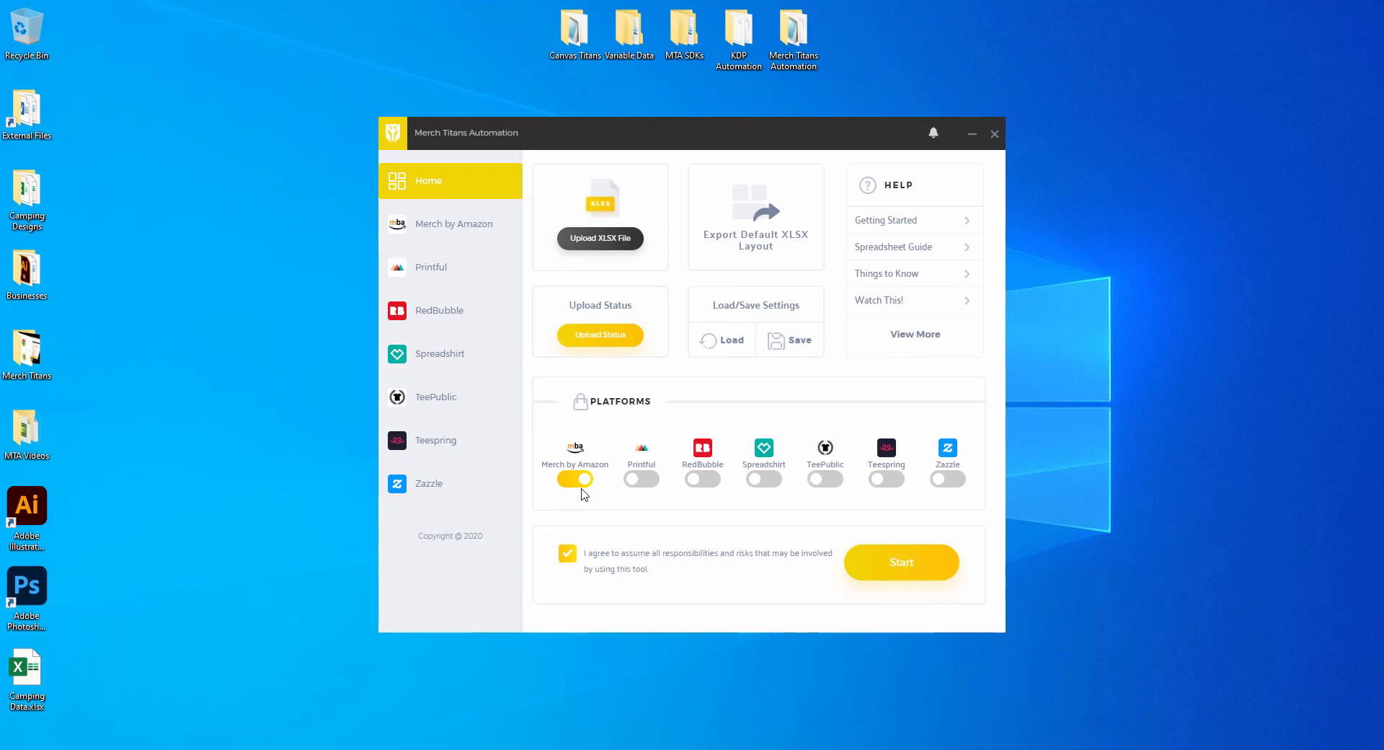
{"action": "left_click", "coordinate": [893, 569]}
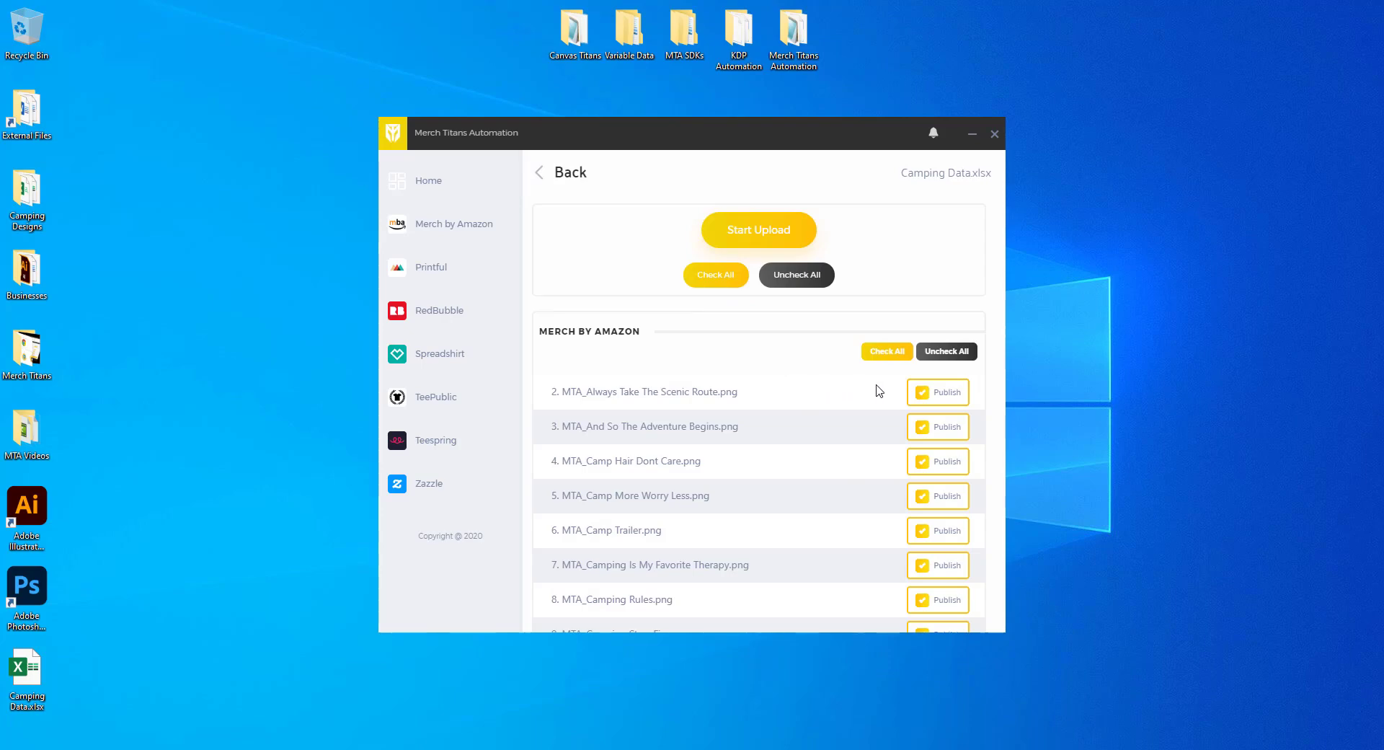
{"action": "scroll", "coordinate": [885, 380], "scroll_direction": "down", "scroll_amount": 8}
{"action": "scroll", "coordinate": [840, 456], "scroll_direction": "up", "scroll_amount": 8}
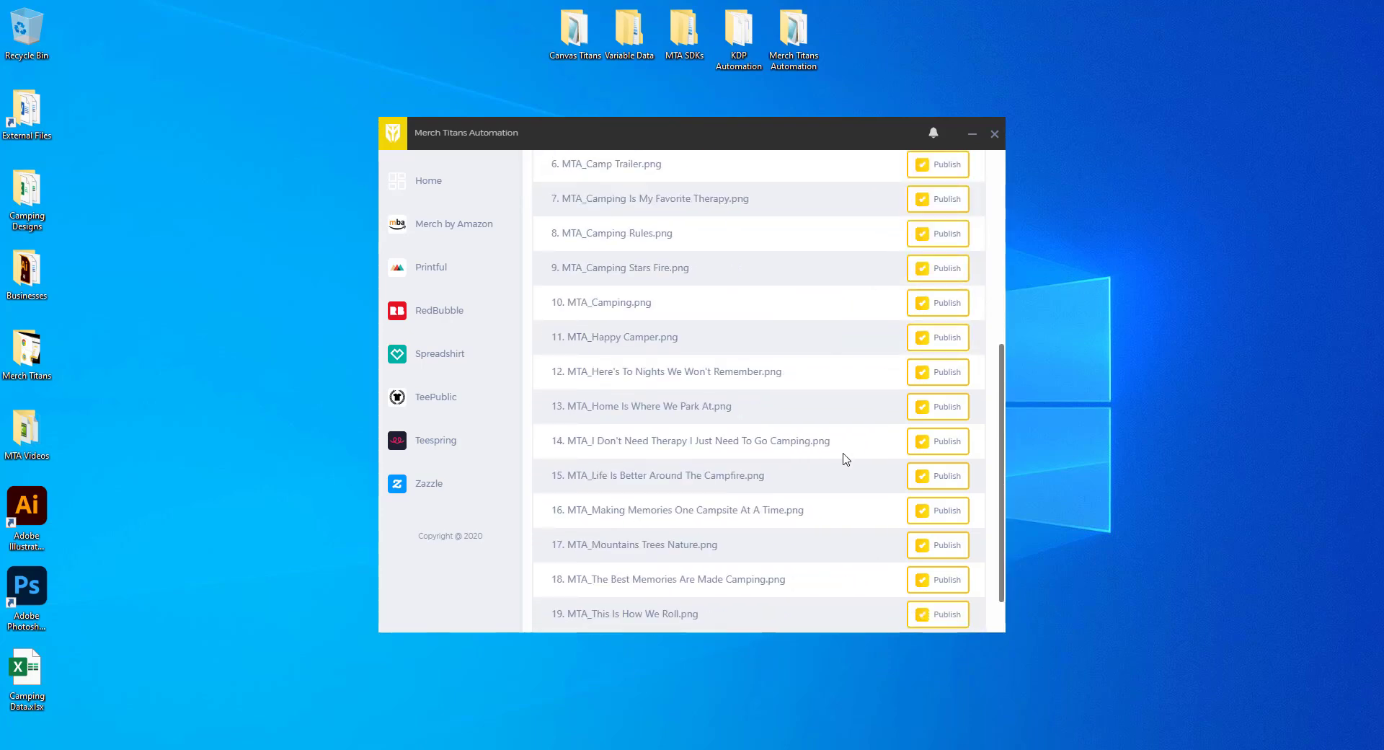
Limit publishing to MTA_Always Take The Scenic Route.png and MTA_And So The Adventure Begins.png, and reselect all Merch by Amazon designs.
{"action": "left_click", "coordinate": [955, 354]}
{"action": "scroll", "coordinate": [896, 432], "scroll_direction": "down", "scroll_amount": 6}
{"action": "scroll", "coordinate": [896, 432], "scroll_direction": "up", "scroll_amount": 6}
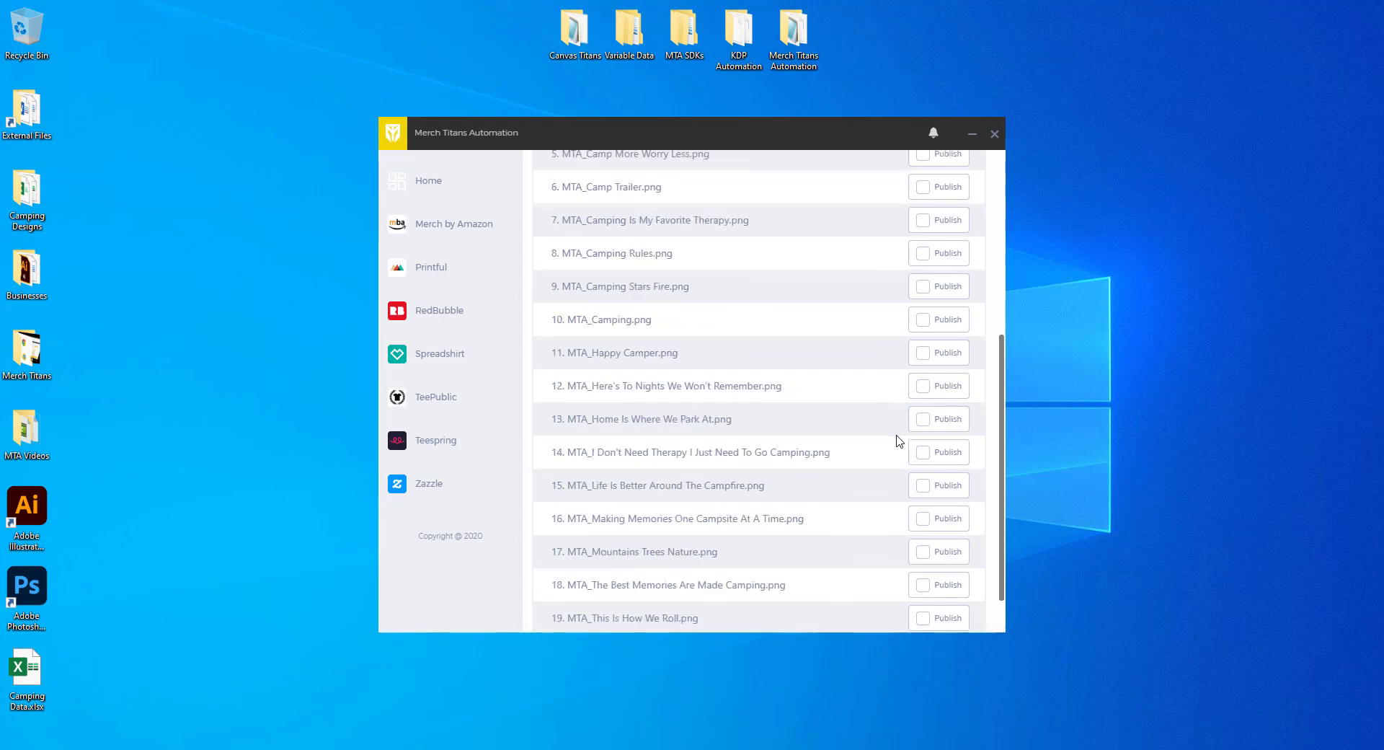
{"action": "left_click", "coordinate": [940, 396]}
{"action": "left_click", "coordinate": [928, 427]}
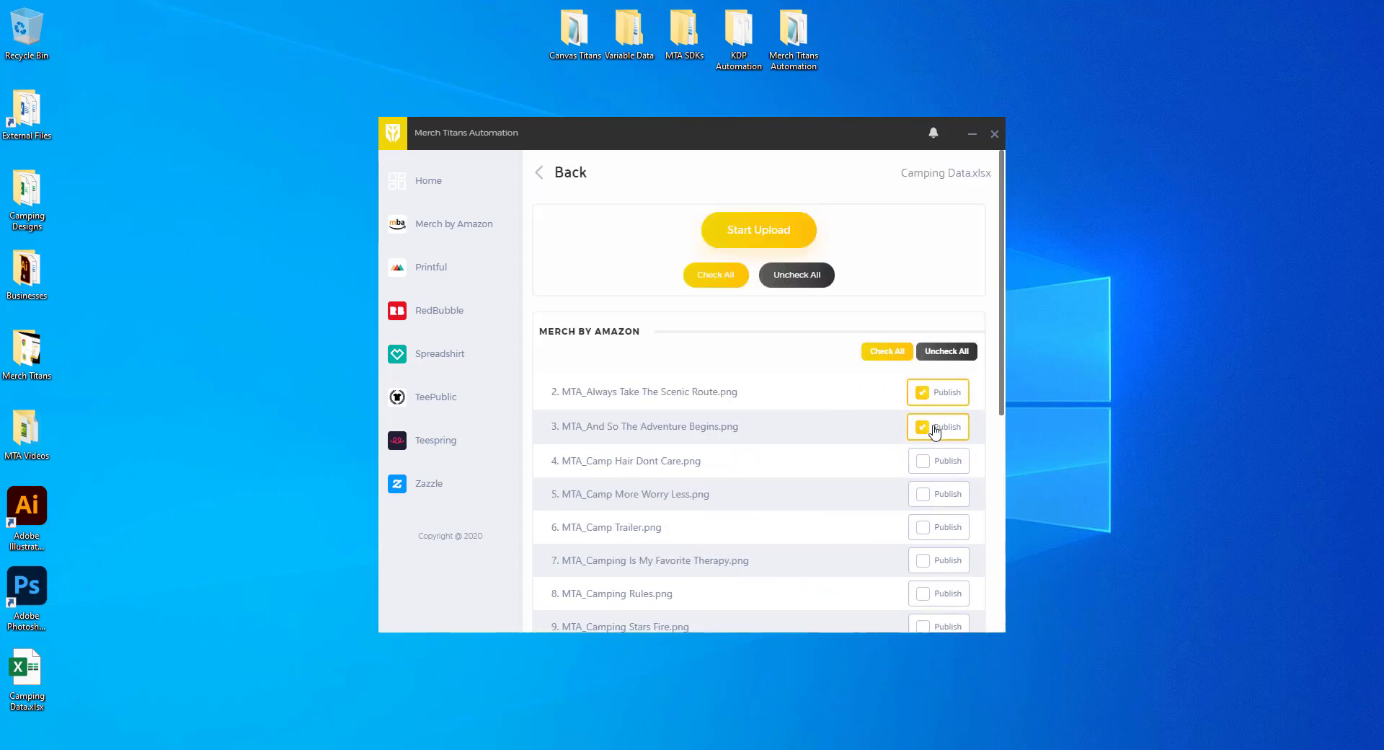
{"action": "left_click", "coordinate": [887, 352]}
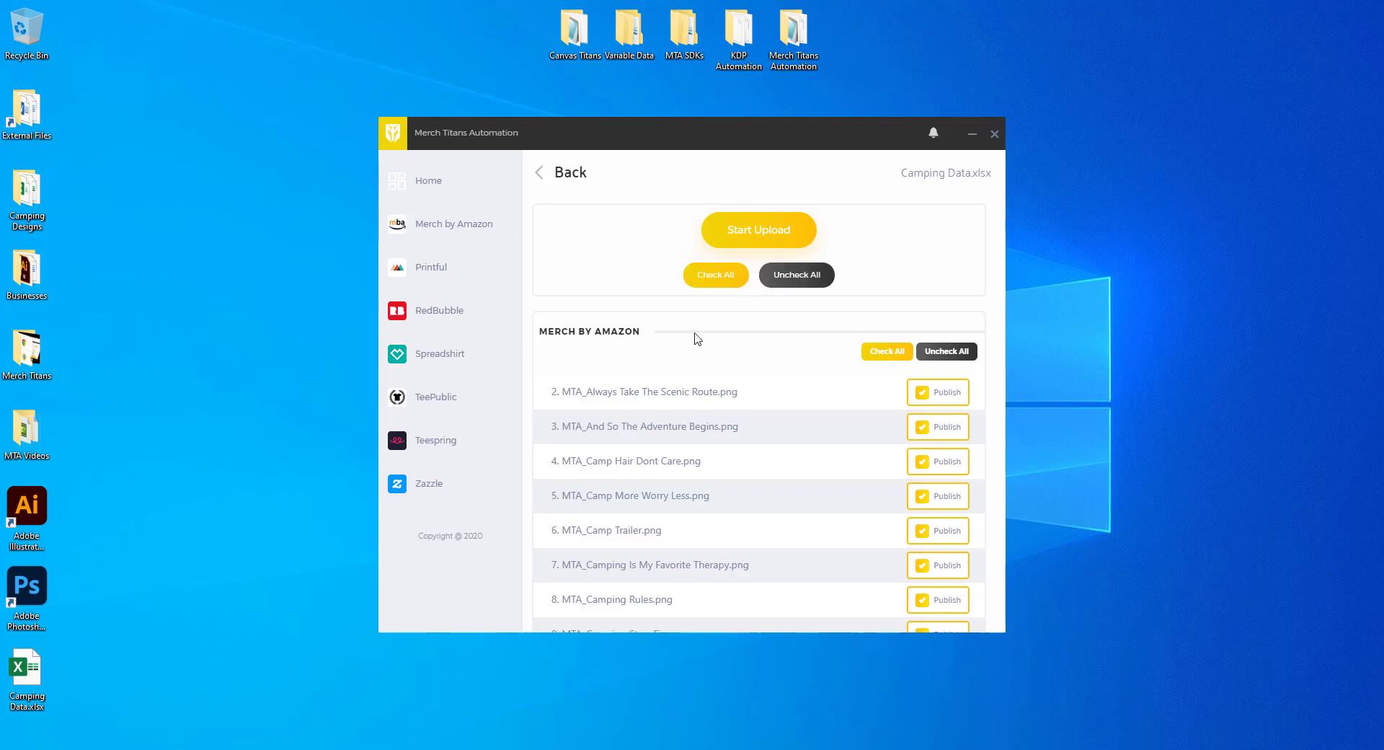
Try unchecking and rechecking all designs, both for the whole upload and for Merch by Amazon only.
{"action": "scroll", "coordinate": [723, 347], "scroll_direction": "down", "scroll_amount": 5}
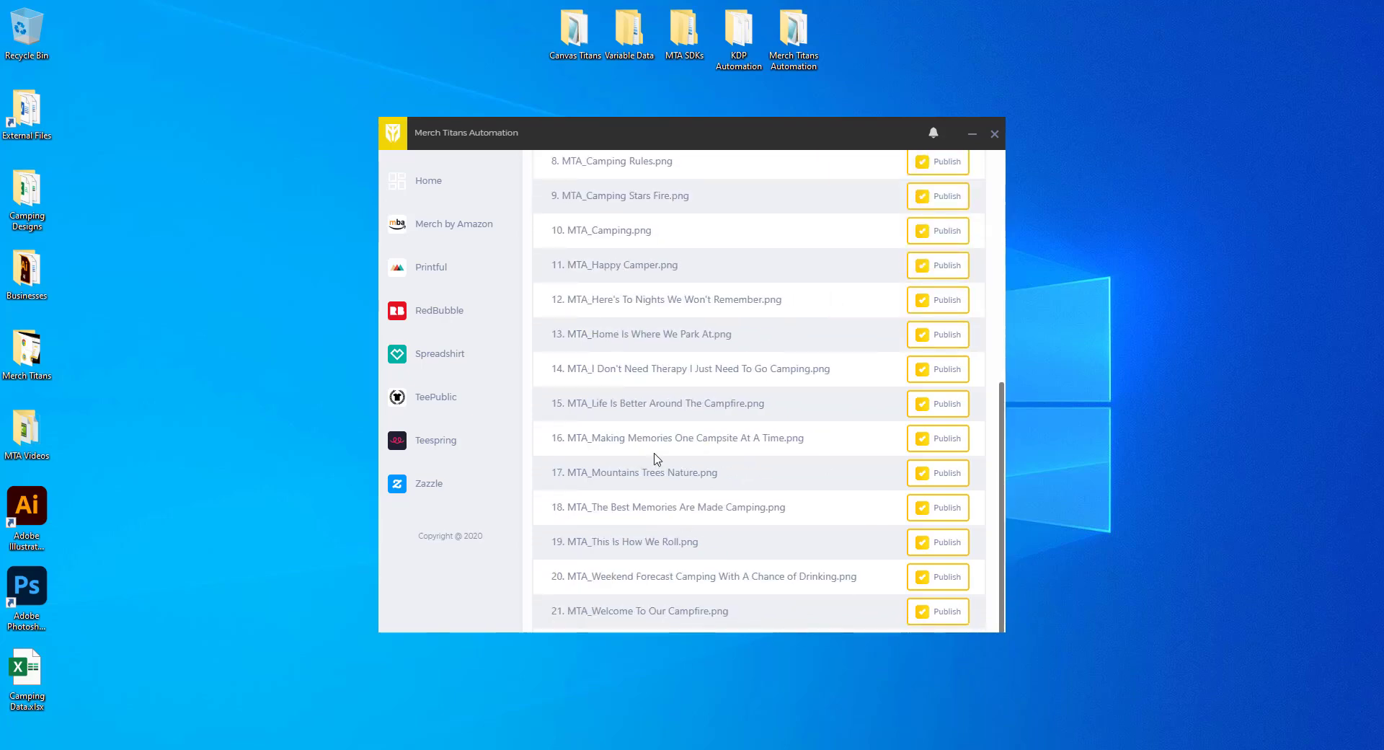
{"action": "scroll", "coordinate": [655, 457], "scroll_direction": "up", "scroll_amount": 5}
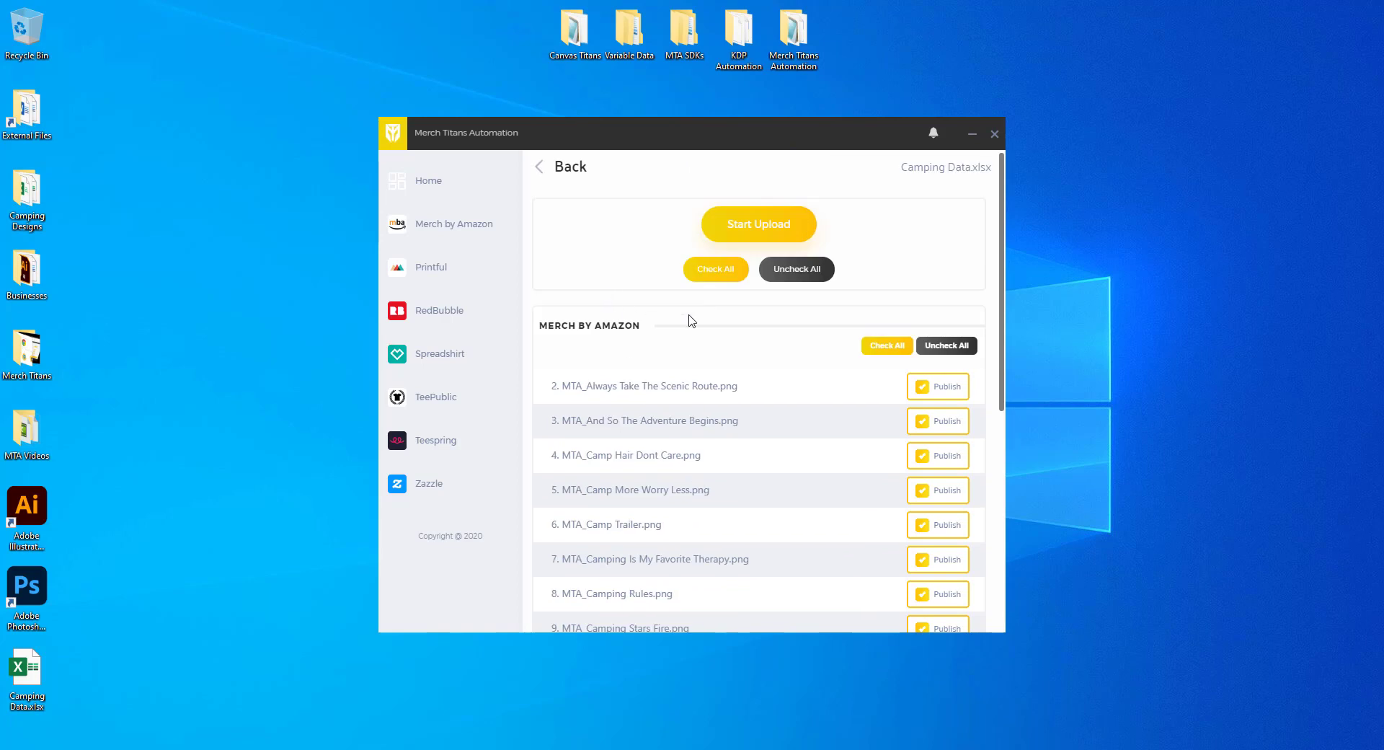
{"action": "left_click", "coordinate": [795, 282]}
{"action": "left_click", "coordinate": [702, 277]}
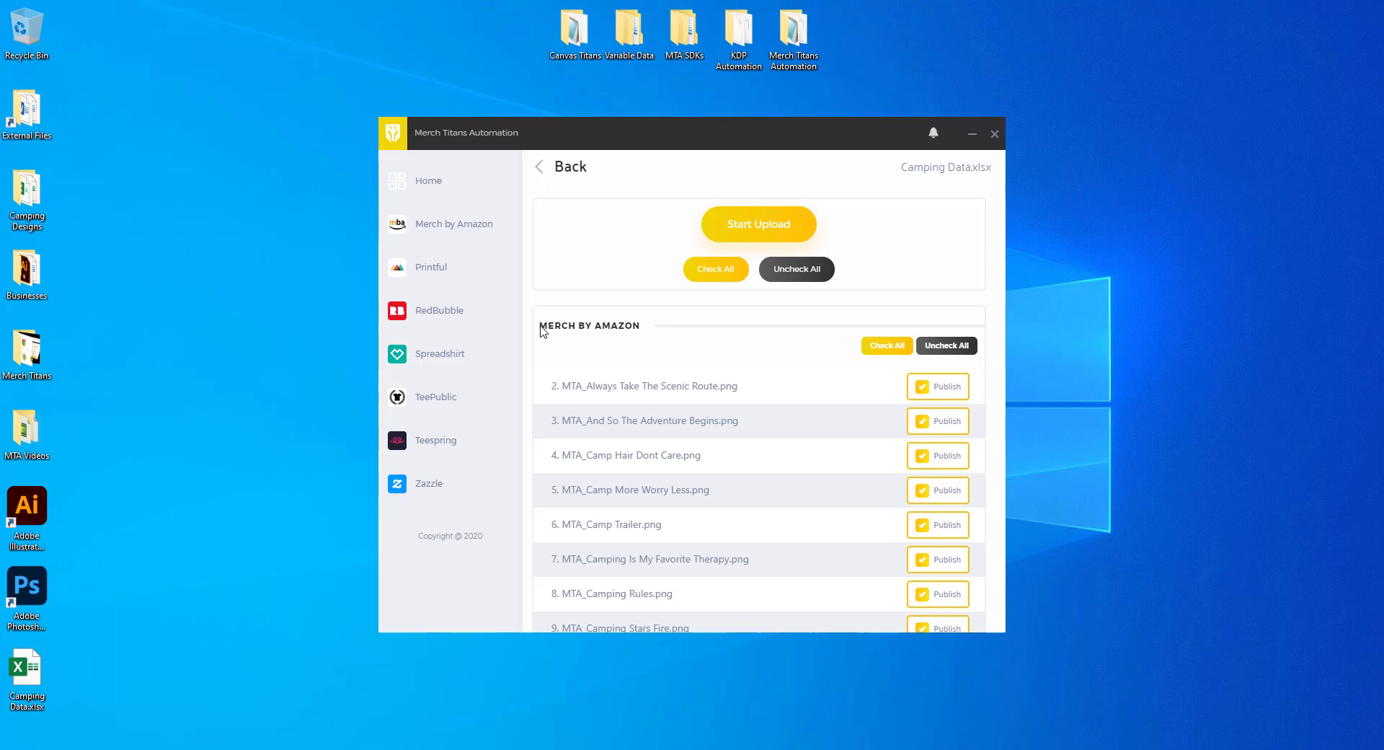
{"action": "left_click", "coordinate": [953, 350]}
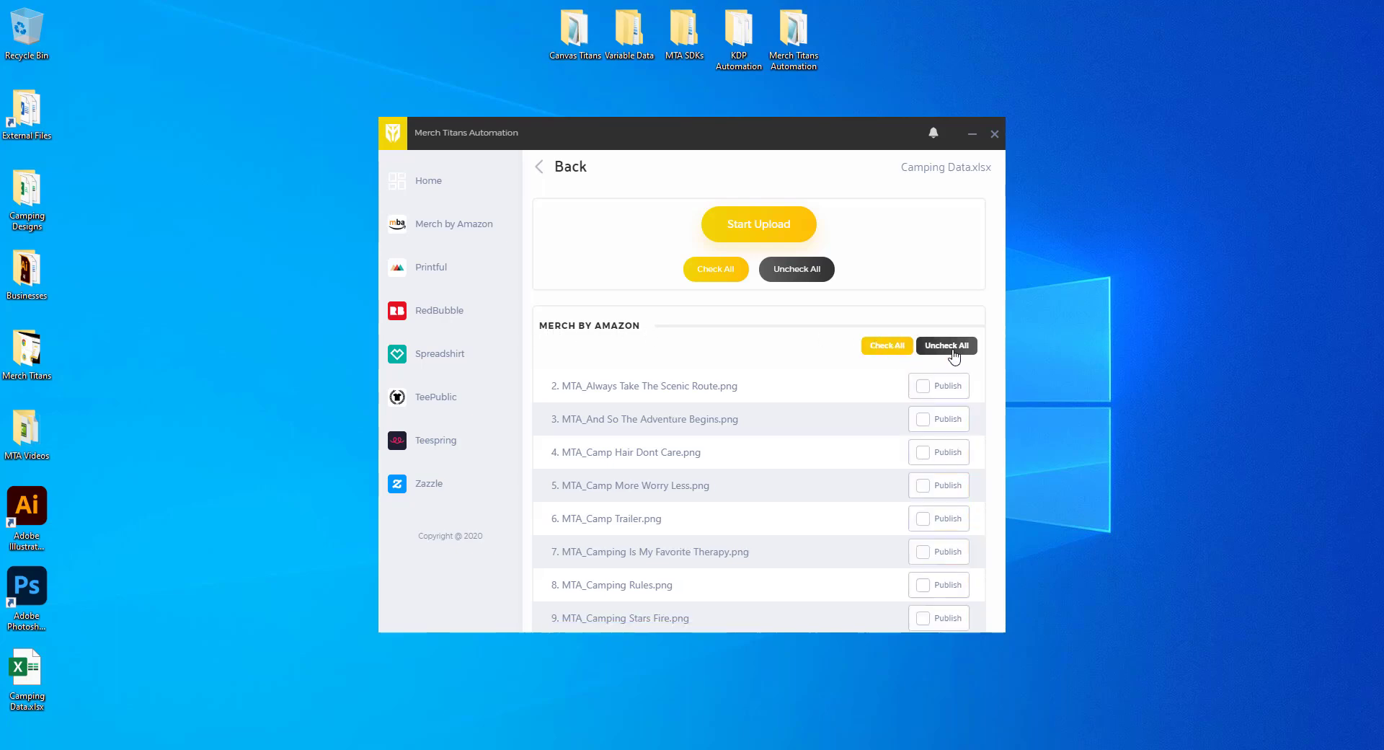
{"action": "left_click", "coordinate": [891, 349]}
{"action": "left_click", "coordinate": [941, 353]}
{"action": "left_click", "coordinate": [891, 346]}
Check that all the camping designs are marked for publishing, and start the upload to Merch by Amazon.
{"action": "scroll", "coordinate": [918, 392], "scroll_direction": "down", "scroll_amount": 5}
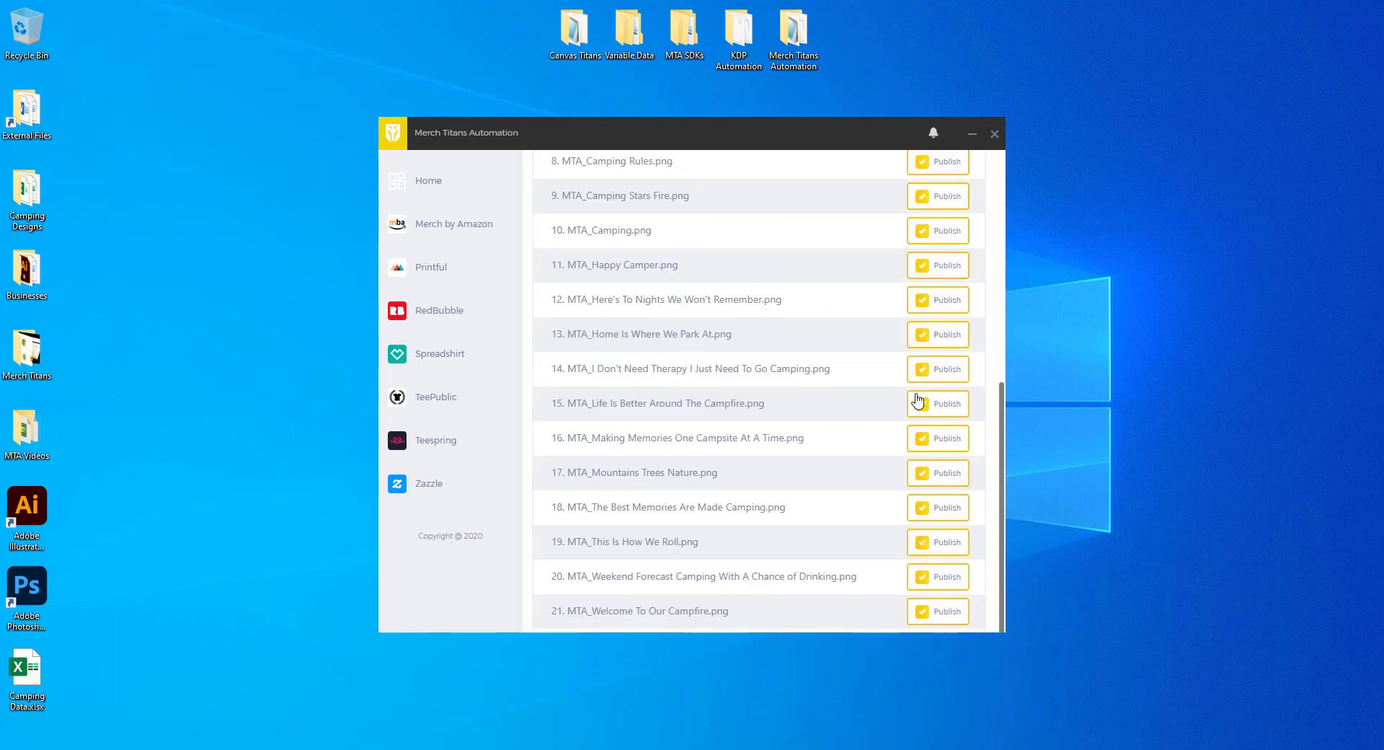
{"action": "scroll", "coordinate": [907, 404], "scroll_direction": "up", "scroll_amount": 2}
{"action": "scroll", "coordinate": [907, 404], "scroll_direction": "up", "scroll_amount": 4}
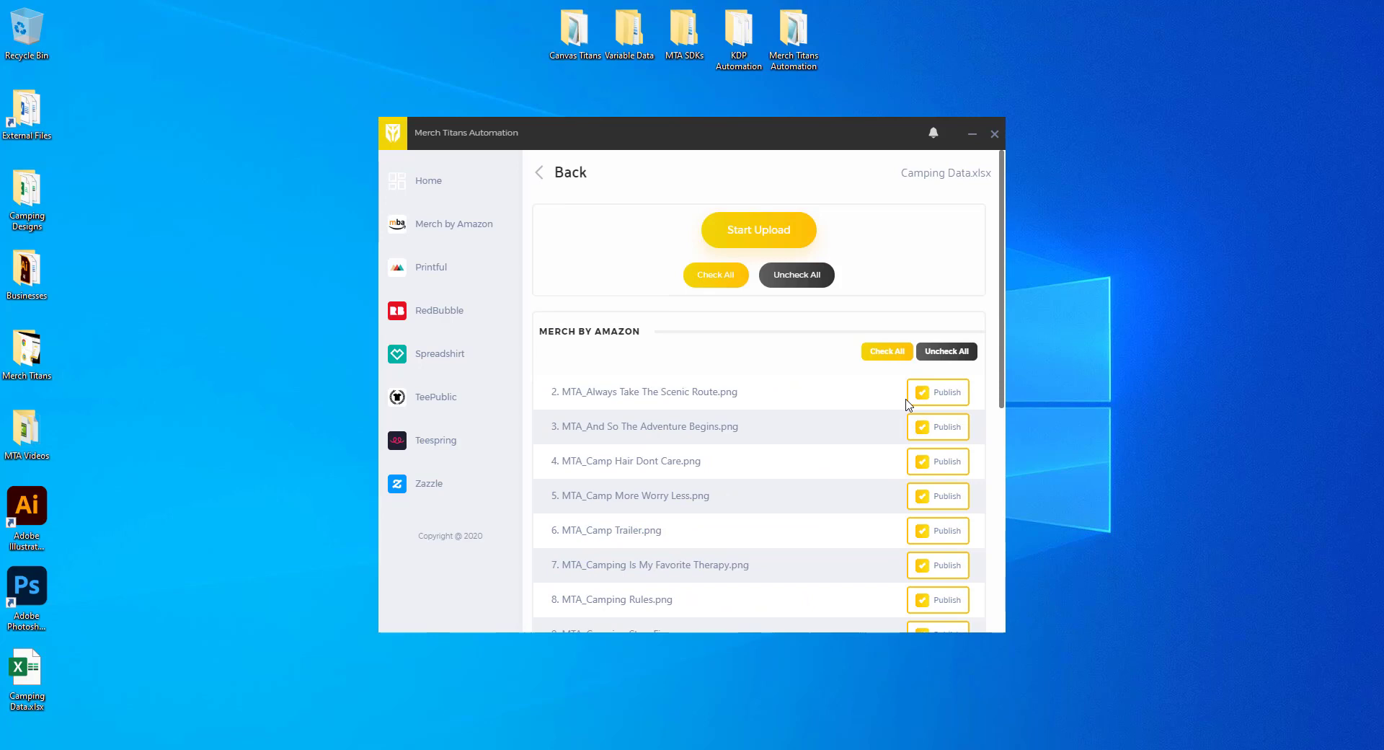
{"action": "left_click", "coordinate": [760, 238]}
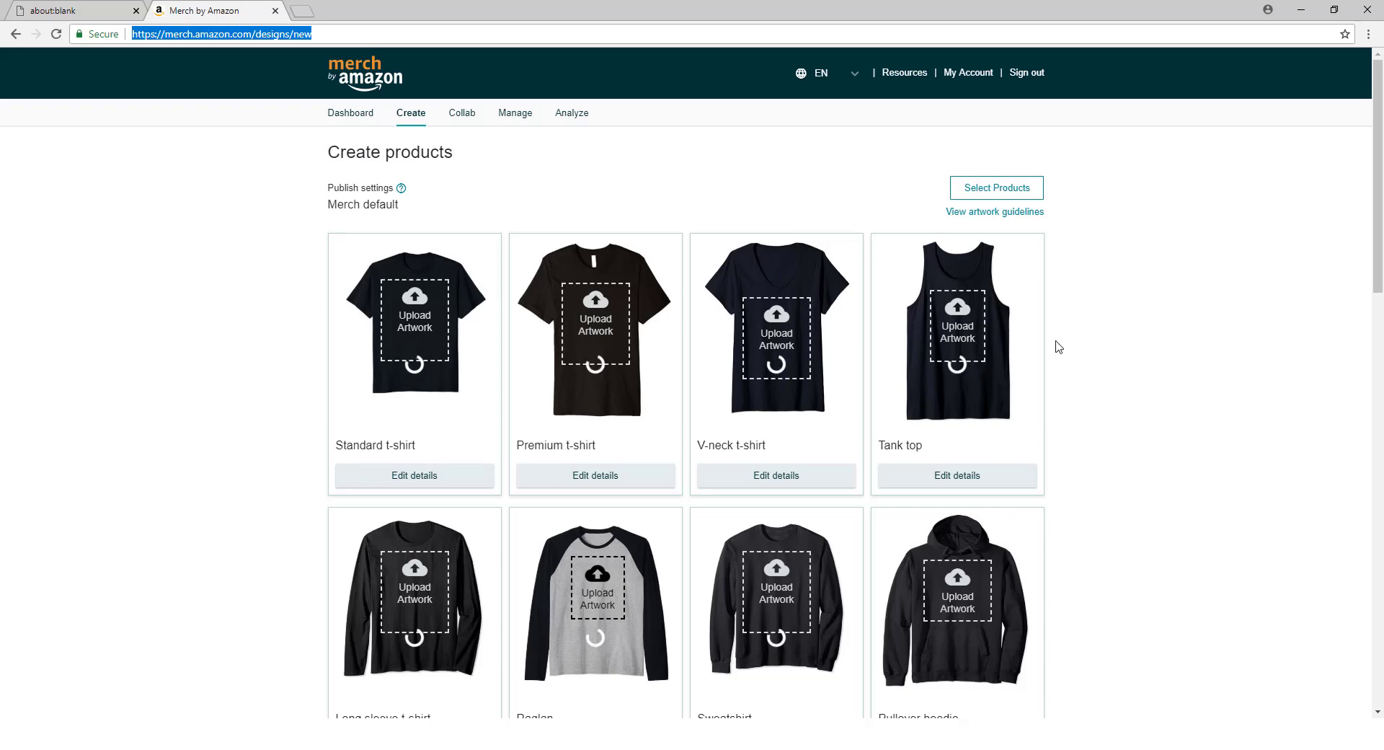
Look over the Always Take The Scenic Route artwork on each product and the English product details on the Create products page.
{"action": "scroll", "coordinate": [1072, 333], "scroll_direction": "down", "scroll_amount": 3}
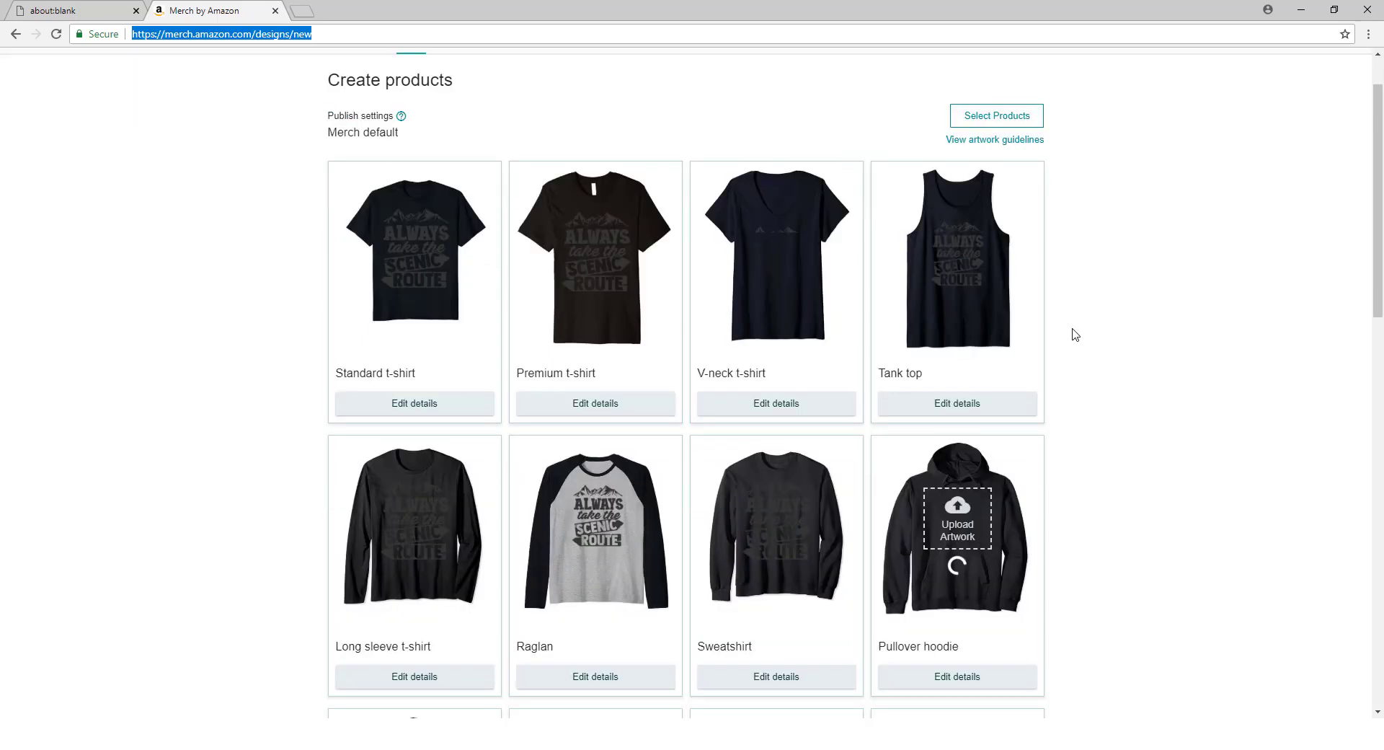
{"action": "scroll", "coordinate": [981, 392], "scroll_direction": "down", "scroll_amount": 2}
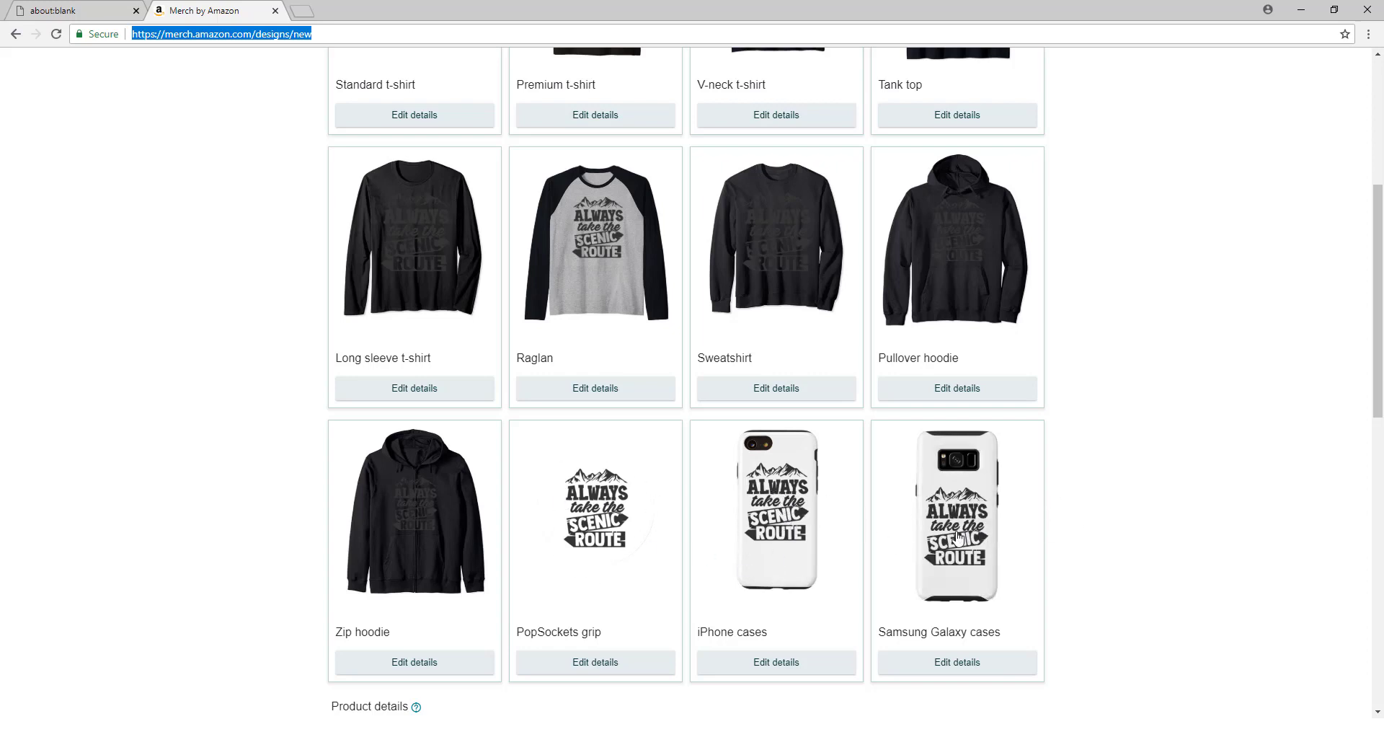
{"action": "scroll", "coordinate": [1106, 449], "scroll_direction": "down", "scroll_amount": 10}
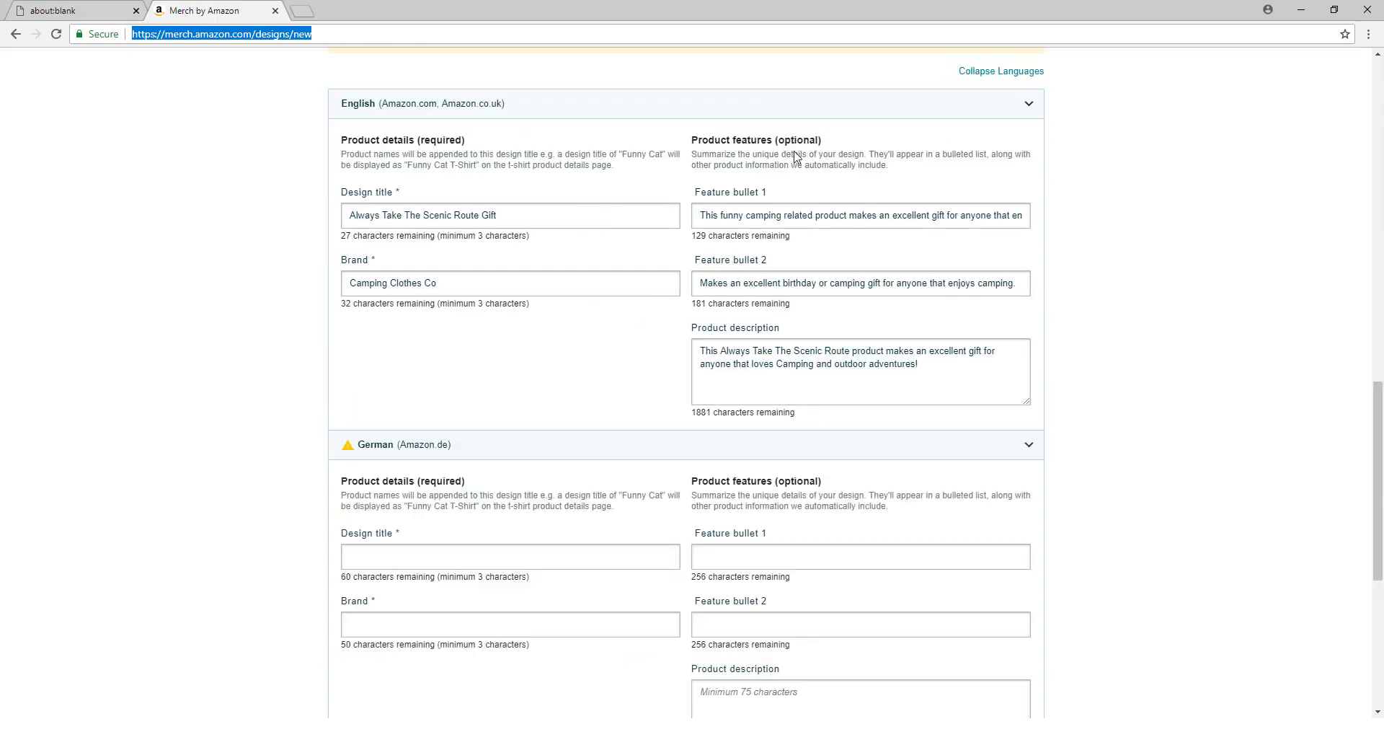
{"action": "scroll", "coordinate": [865, 351], "scroll_direction": "down", "scroll_amount": 2}
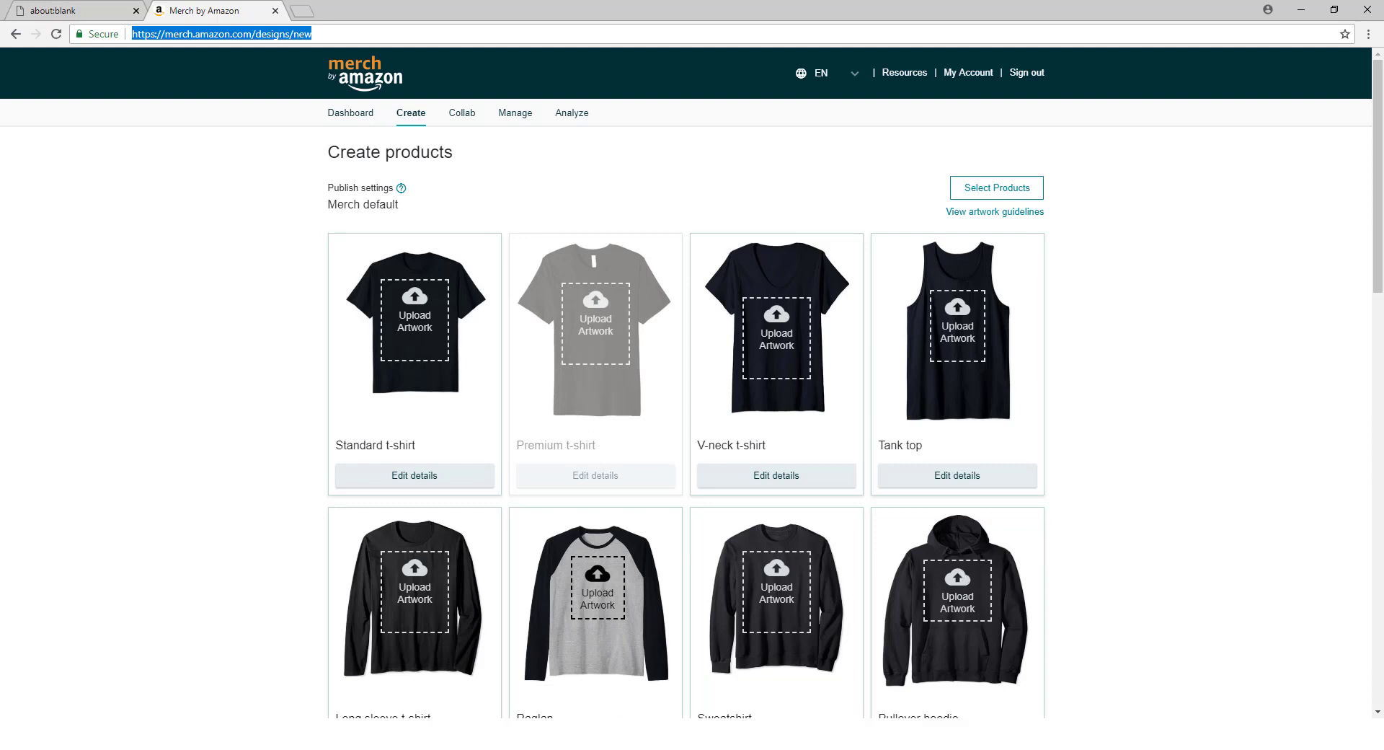
Switch to Camping Data.xlsx in Excel and look at the design rows one by one, from row 2 to row 6.
{"action": "key", "text": "alt+Tab"}
{"action": "left_click", "coordinate": [14, 243]}
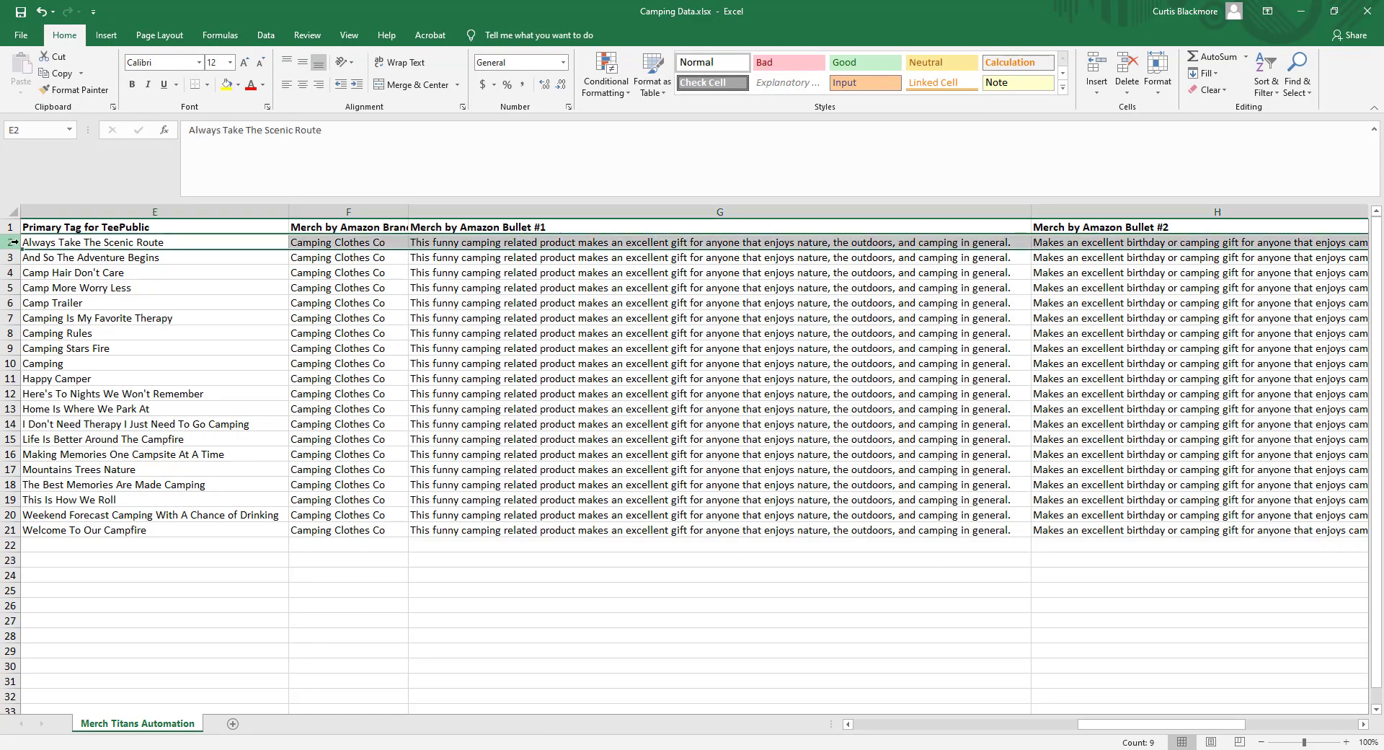
{"action": "left_click", "coordinate": [10, 257]}
{"action": "left_click", "coordinate": [11, 273]}
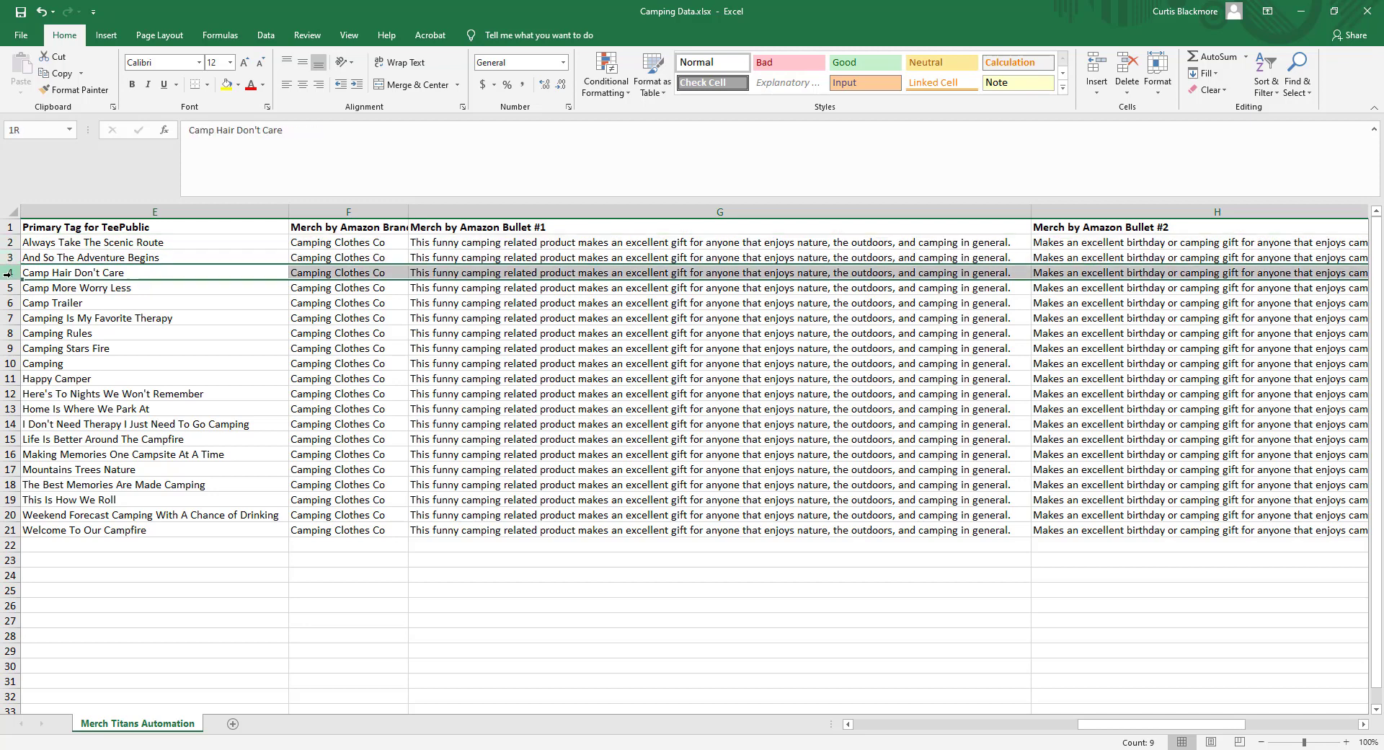
{"action": "left_click", "coordinate": [9, 287]}
{"action": "left_click", "coordinate": [8, 303]}
{"action": "left_click", "coordinate": [9, 288]}
{"action": "left_click", "coordinate": [9, 303]}
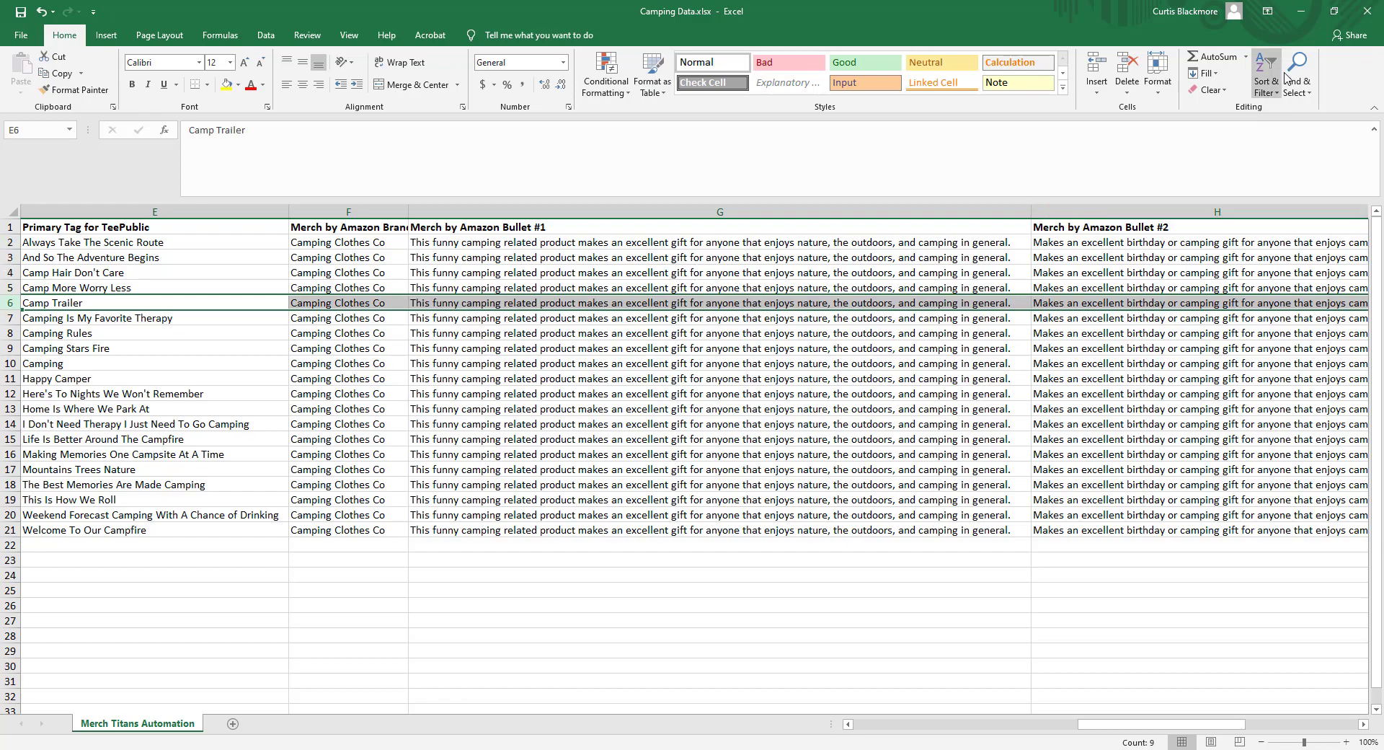
Return to the Merch by Amazon page and look over the And So The Adventure Begins products and product details section.
{"action": "left_click", "coordinate": [1304, 15]}
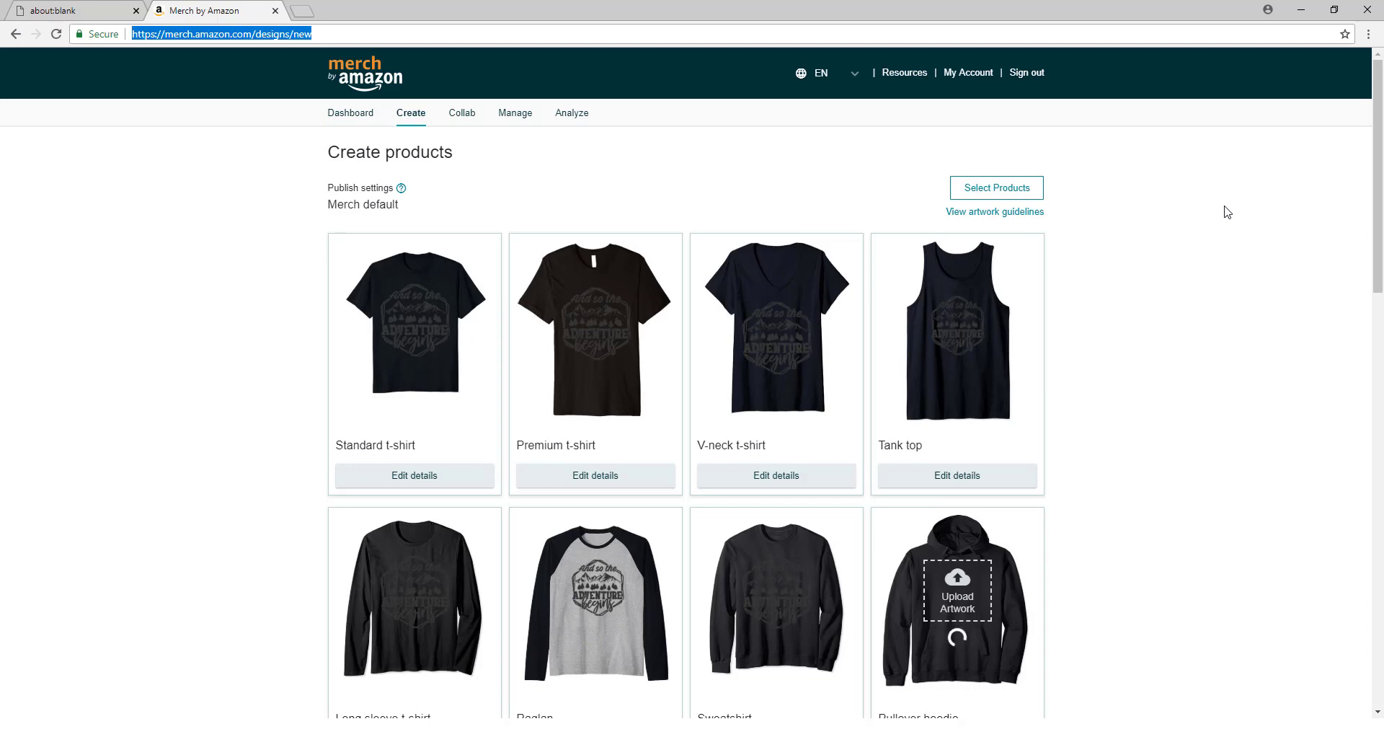
{"action": "scroll", "coordinate": [1068, 331], "scroll_direction": "down", "scroll_amount": 13}
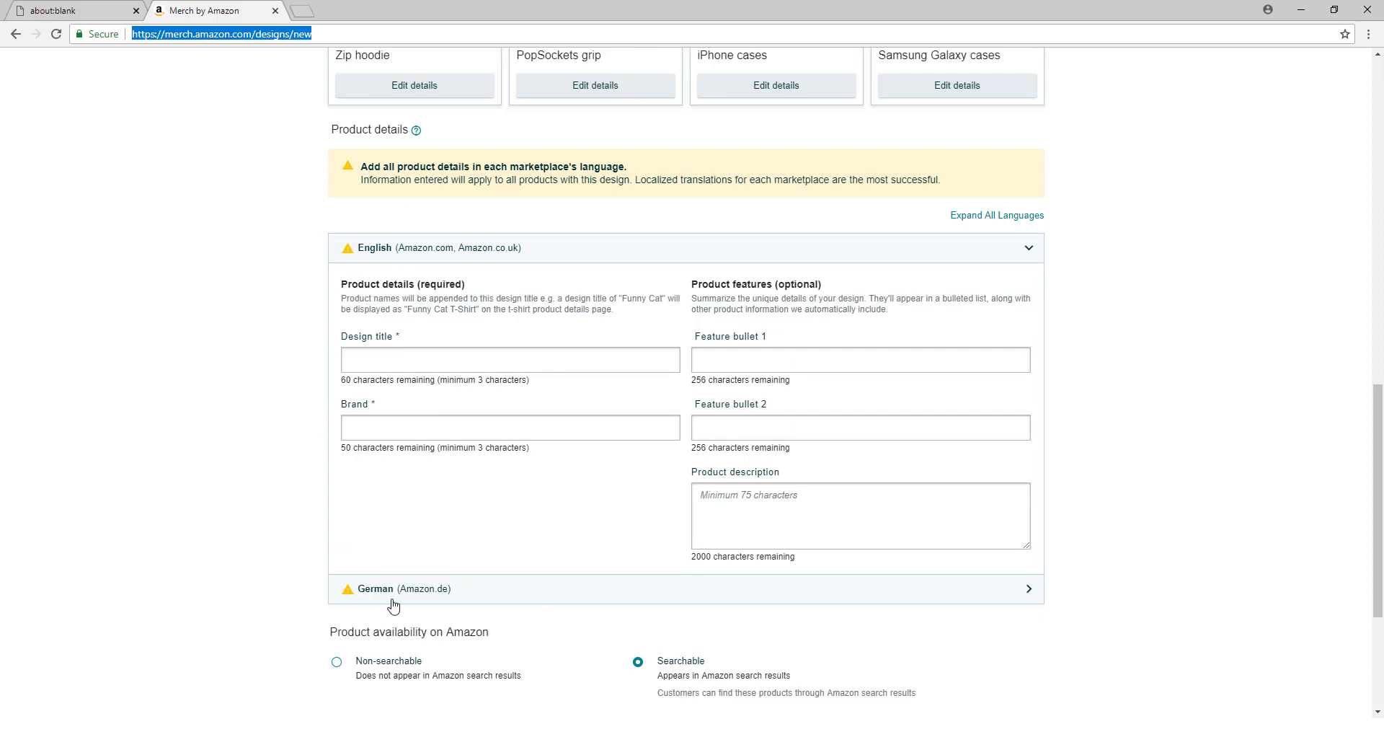
{"action": "scroll", "coordinate": [695, 581], "scroll_direction": "up", "scroll_amount": 13}
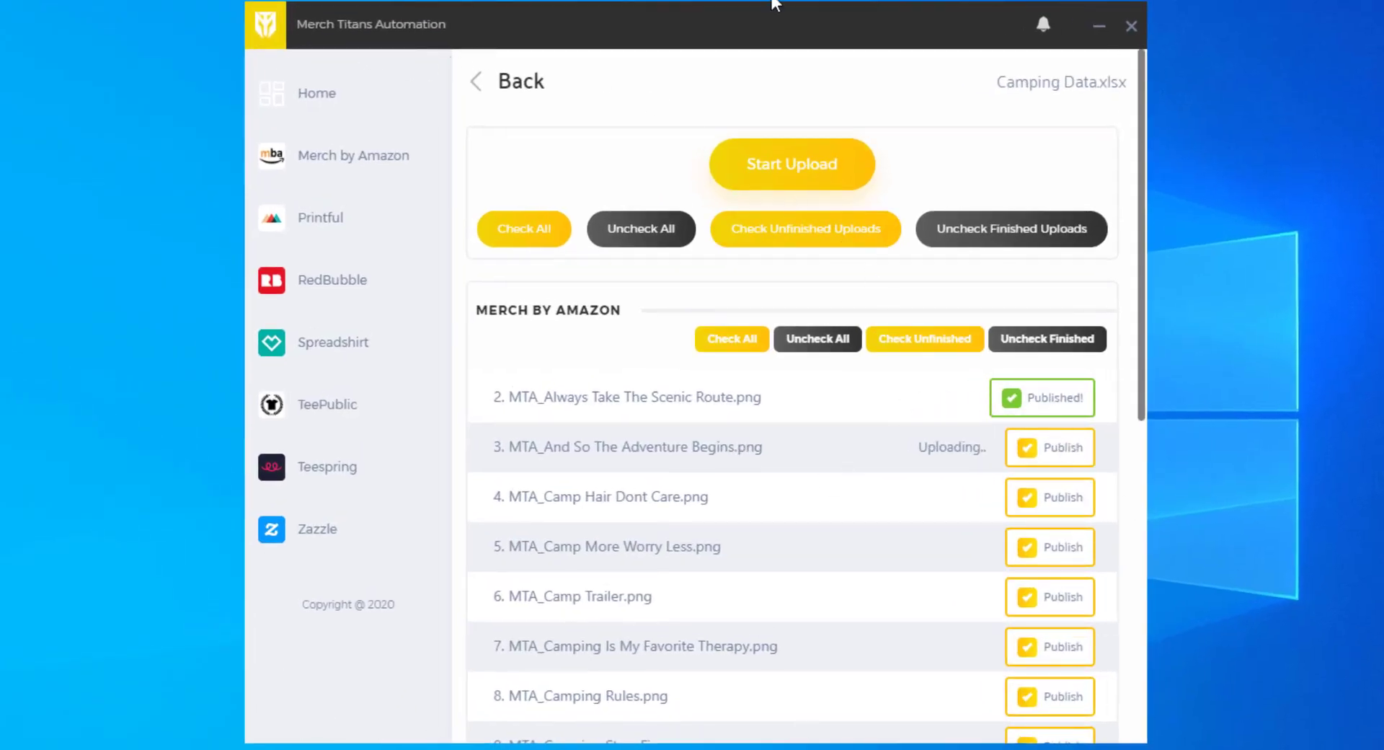
Open the upload status from the Merch Titans Automation home page, and examine each design's status in Manage Uploads for Camping Data.xlsx.
{"action": "left_click", "coordinate": [508, 90]}
{"action": "left_click", "coordinate": [519, 107]}
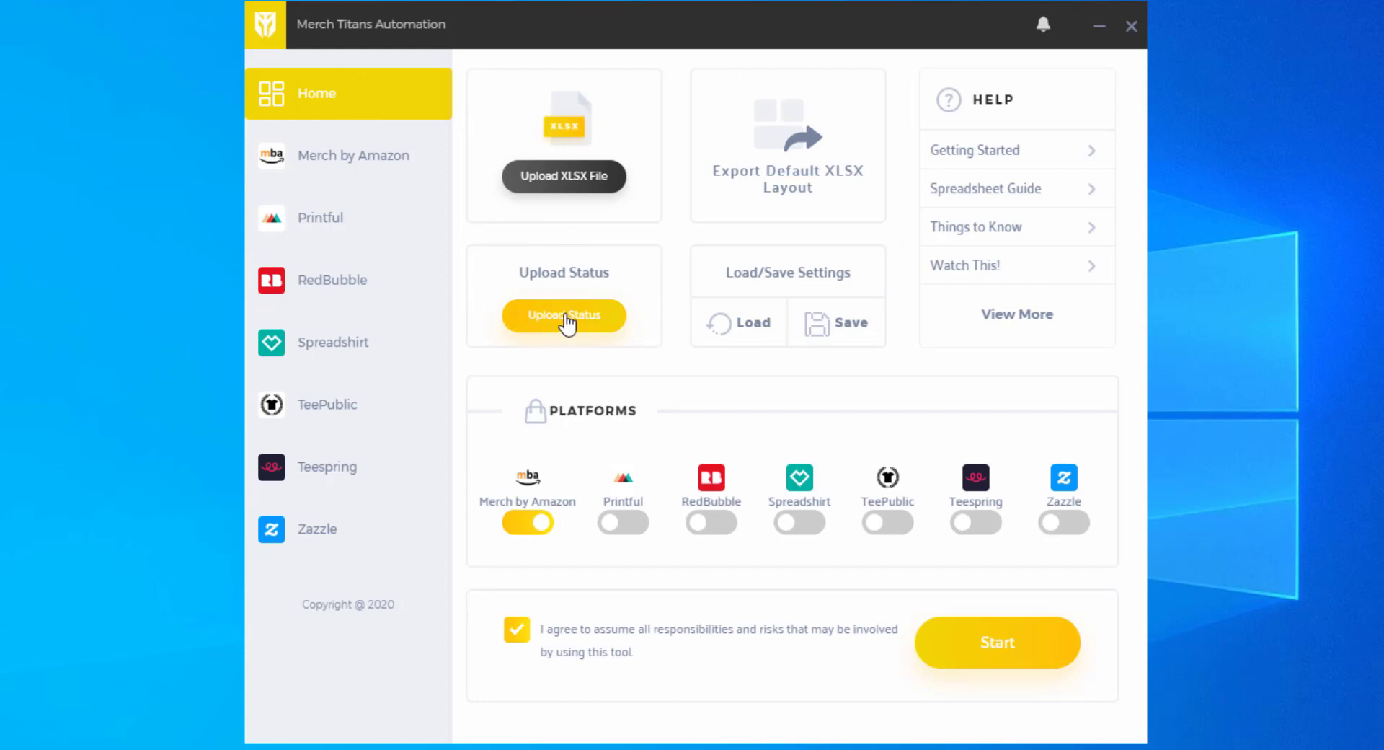
{"action": "left_click", "coordinate": [567, 325]}
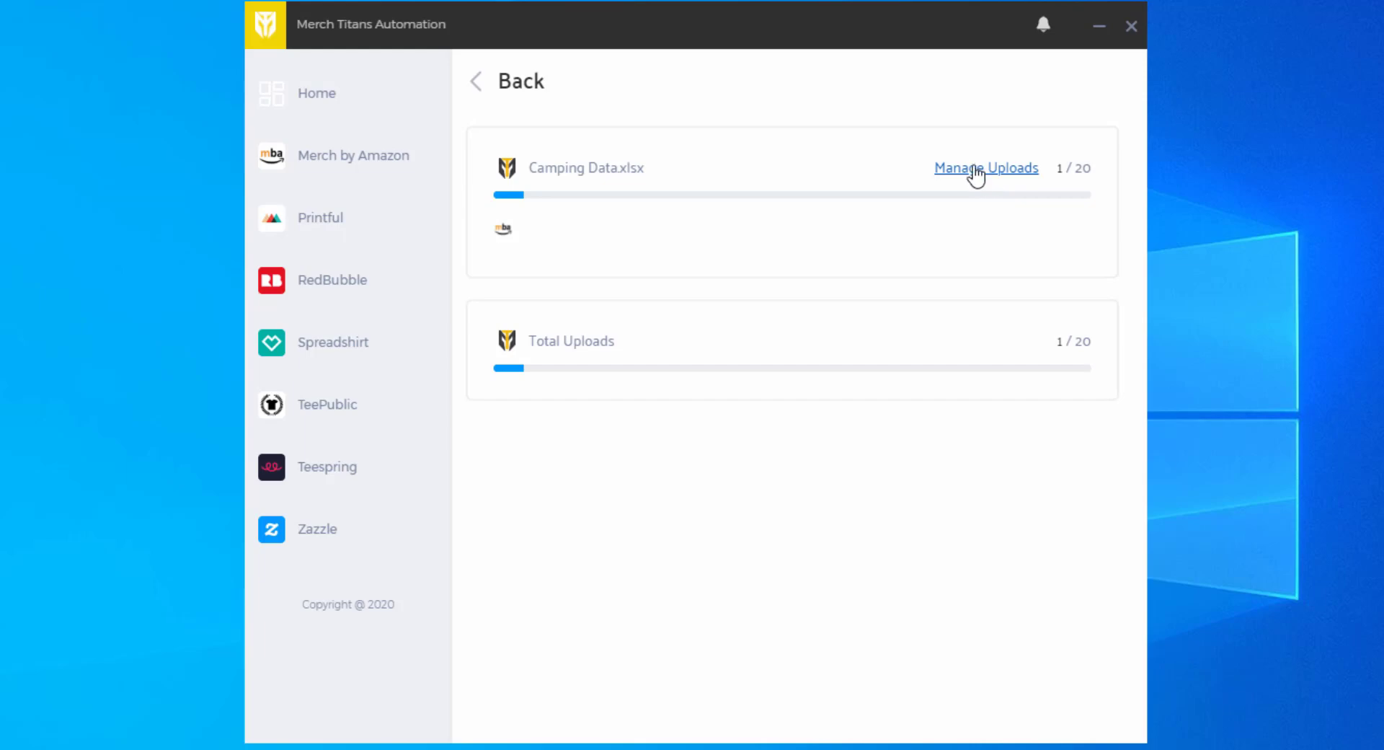
{"action": "left_click", "coordinate": [976, 176]}
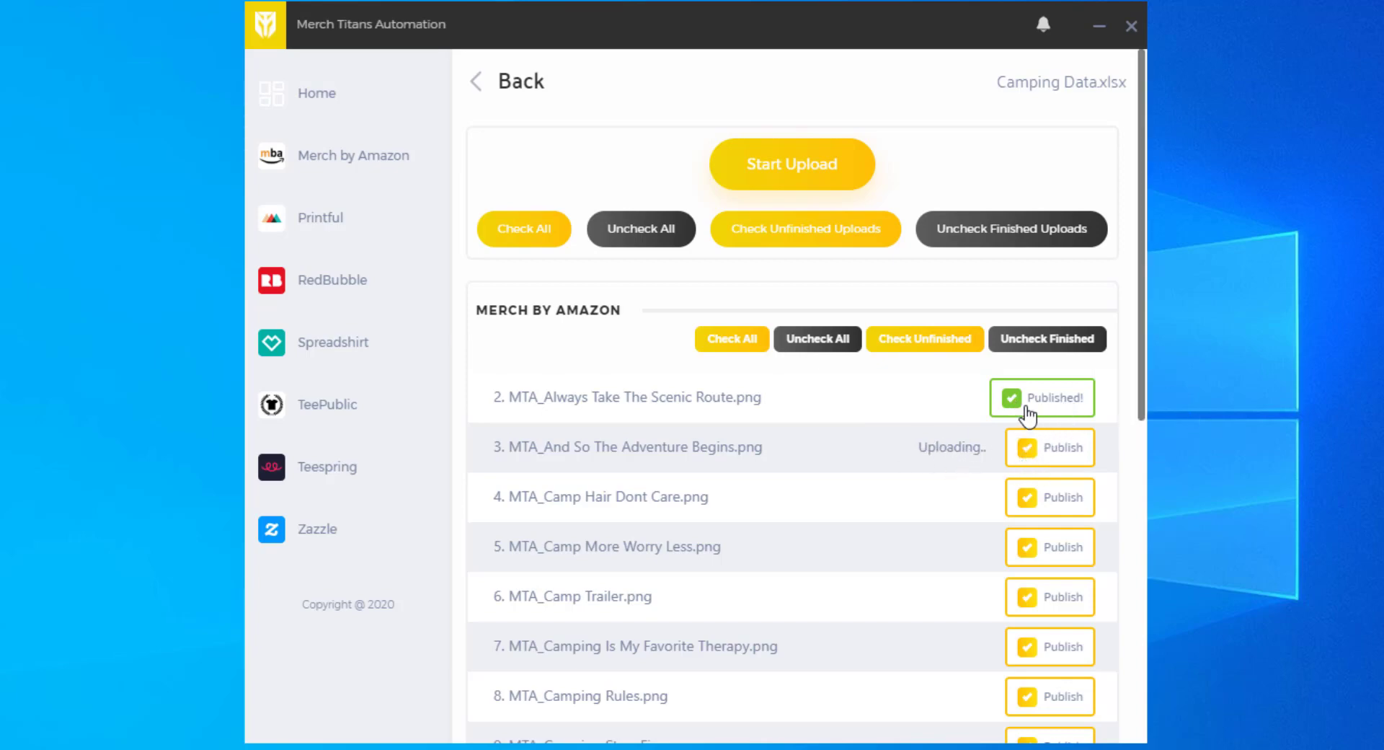
{"action": "scroll", "coordinate": [1038, 461], "scroll_direction": "down", "scroll_amount": 9}
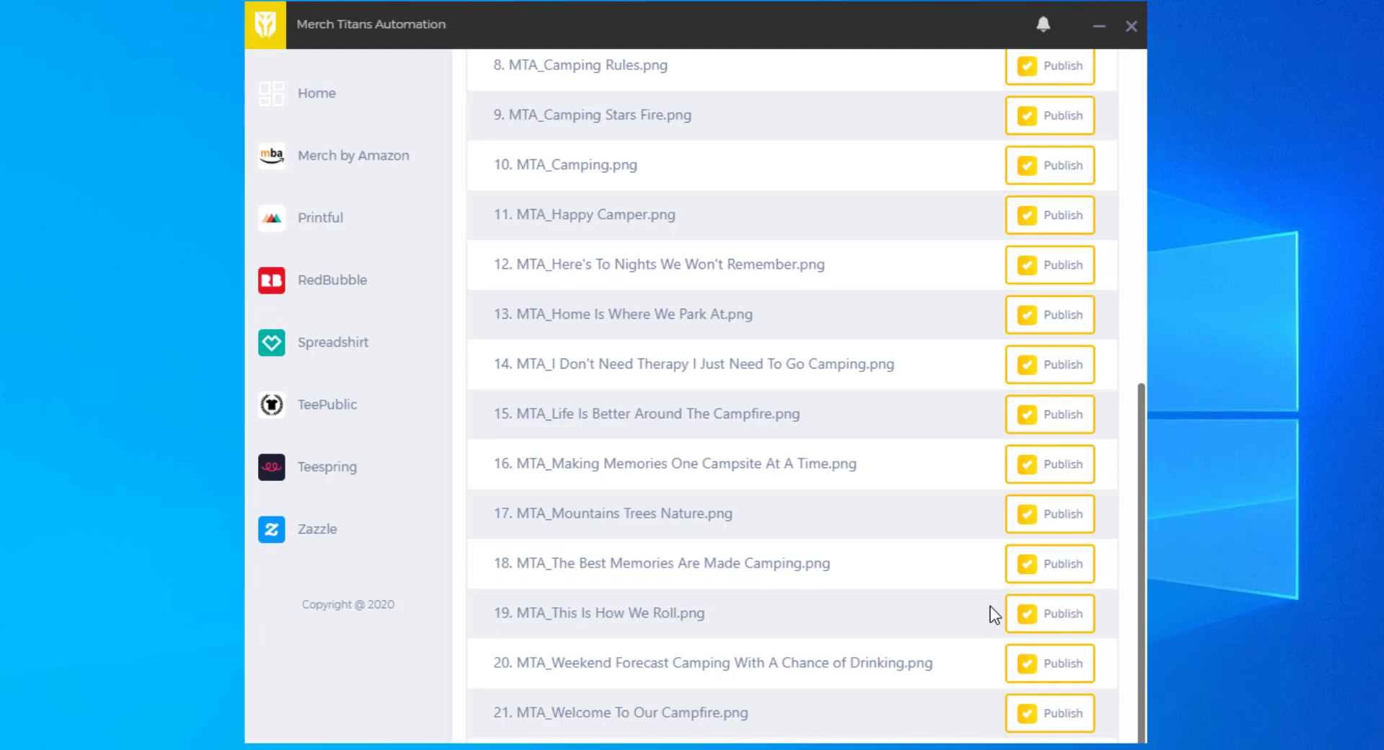
Uncheck the finished uploads in the Merch by Amazon list of Camping Data.xlsx.
{"action": "scroll", "coordinate": [992, 613], "scroll_direction": "up", "scroll_amount": 7}
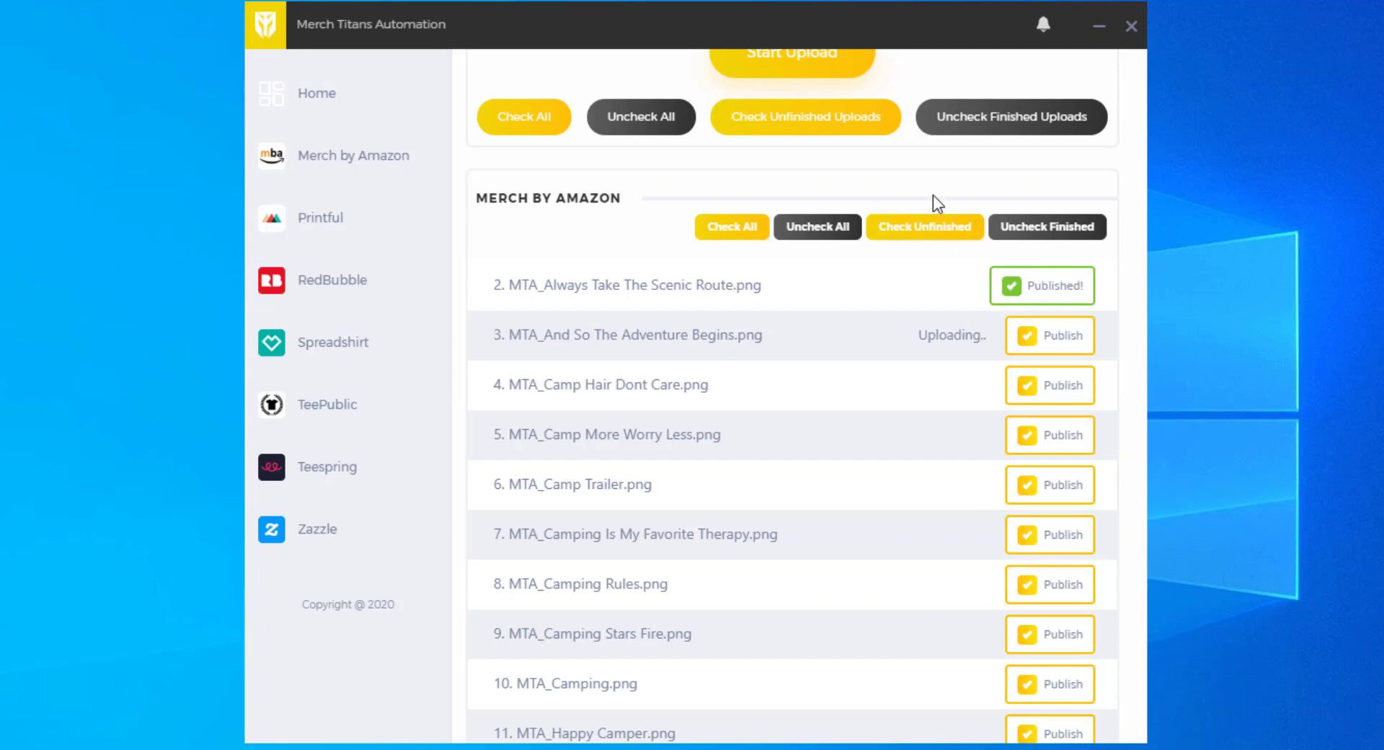
{"action": "scroll", "coordinate": [966, 289], "scroll_direction": "up", "scroll_amount": 2}
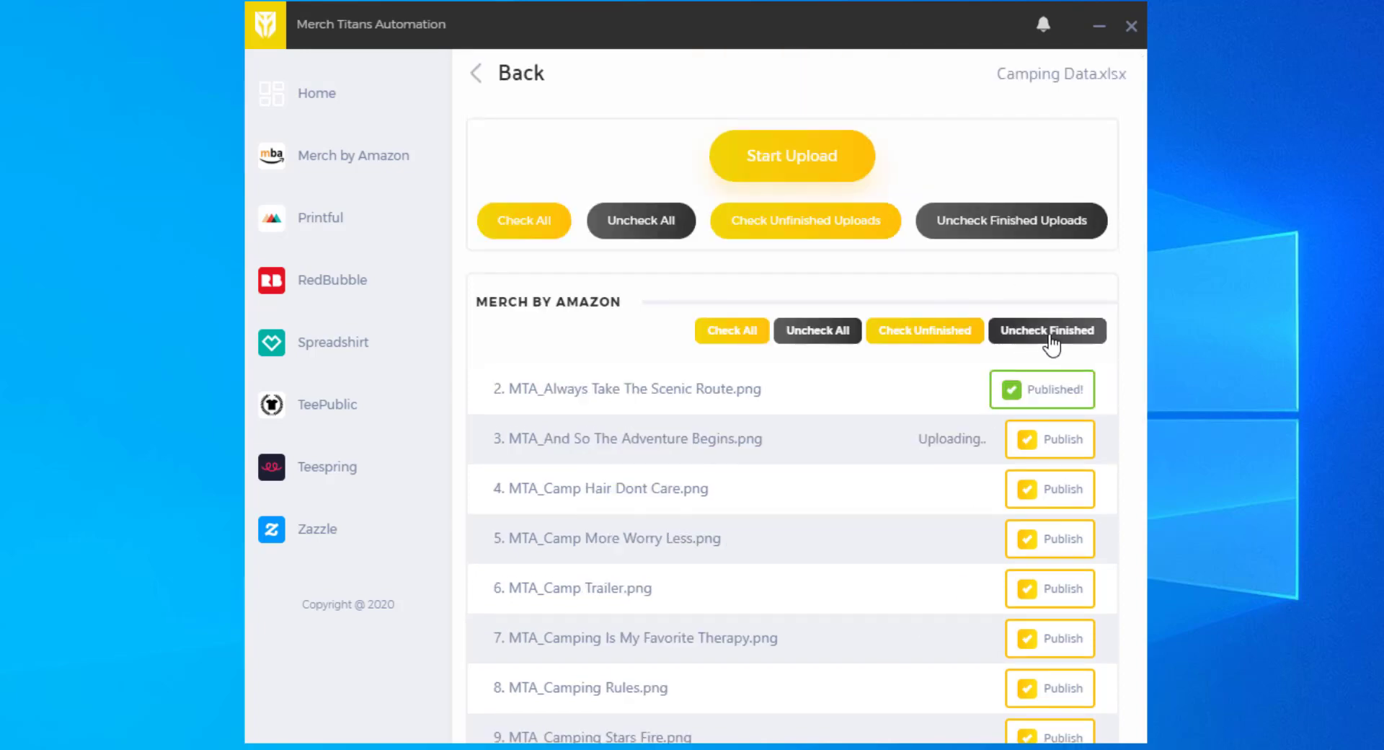
{"action": "left_click", "coordinate": [1038, 344]}
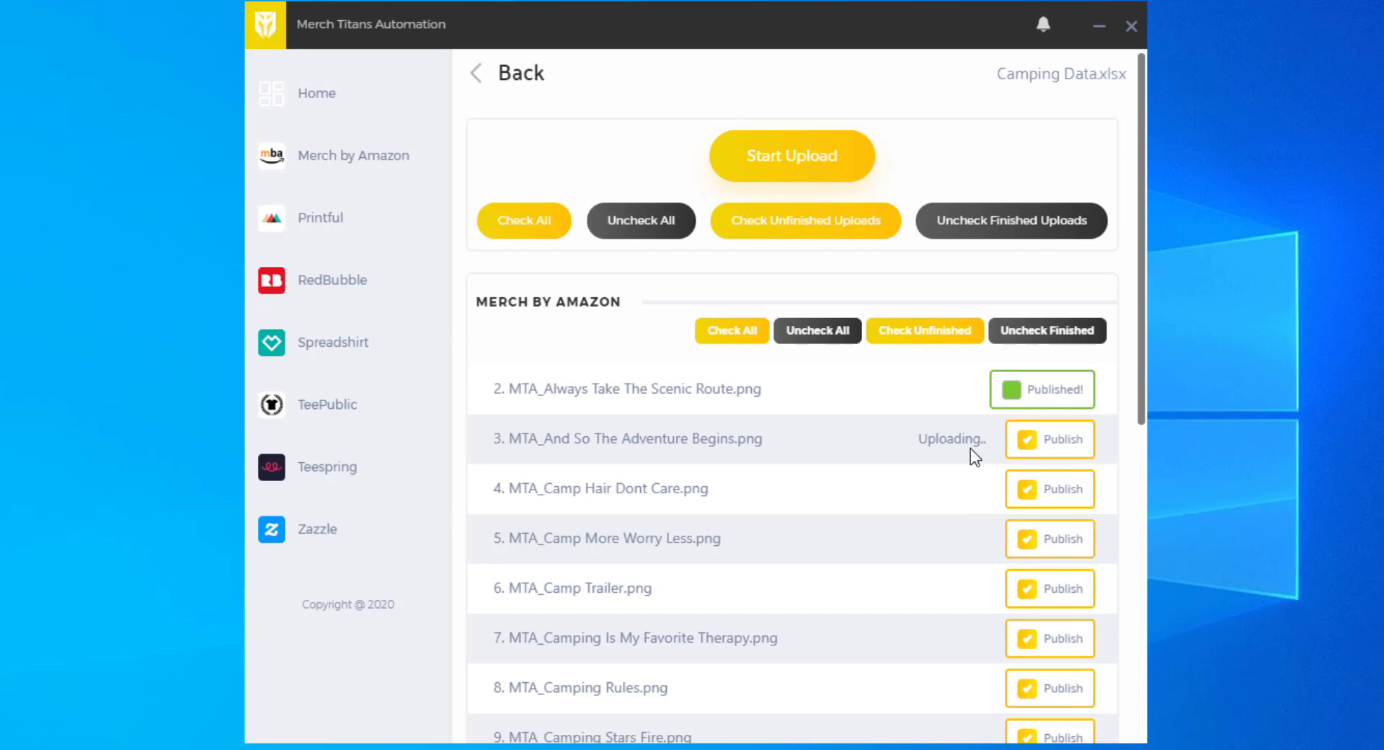
Examine which Merch by Amazon designs are checked for publishing, from row 2 to row 21, and return to the home page.
{"action": "scroll", "coordinate": [902, 431], "scroll_direction": "down", "scroll_amount": 8}
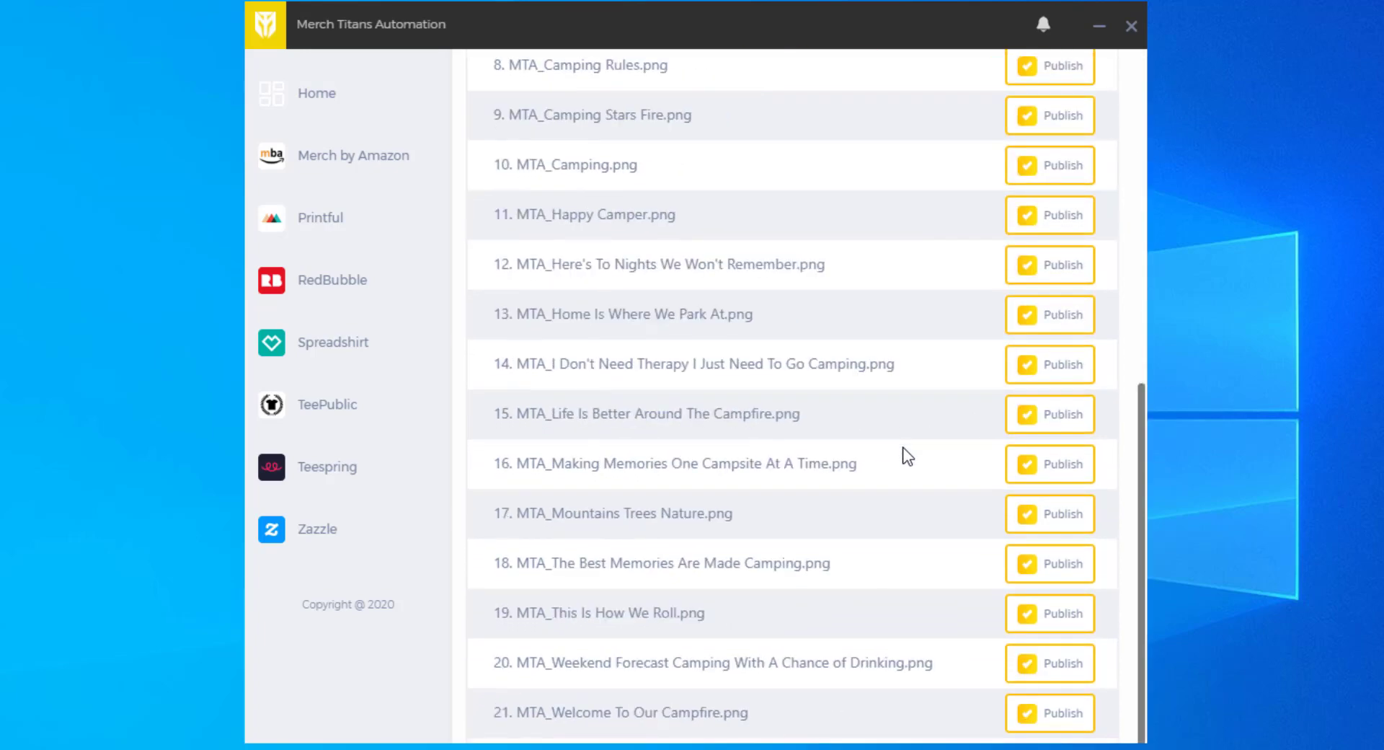
{"action": "scroll", "coordinate": [902, 461], "scroll_direction": "up", "scroll_amount": 8}
{"action": "scroll", "coordinate": [957, 429], "scroll_direction": "down", "scroll_amount": 8}
{"action": "scroll", "coordinate": [955, 458], "scroll_direction": "up", "scroll_amount": 6}
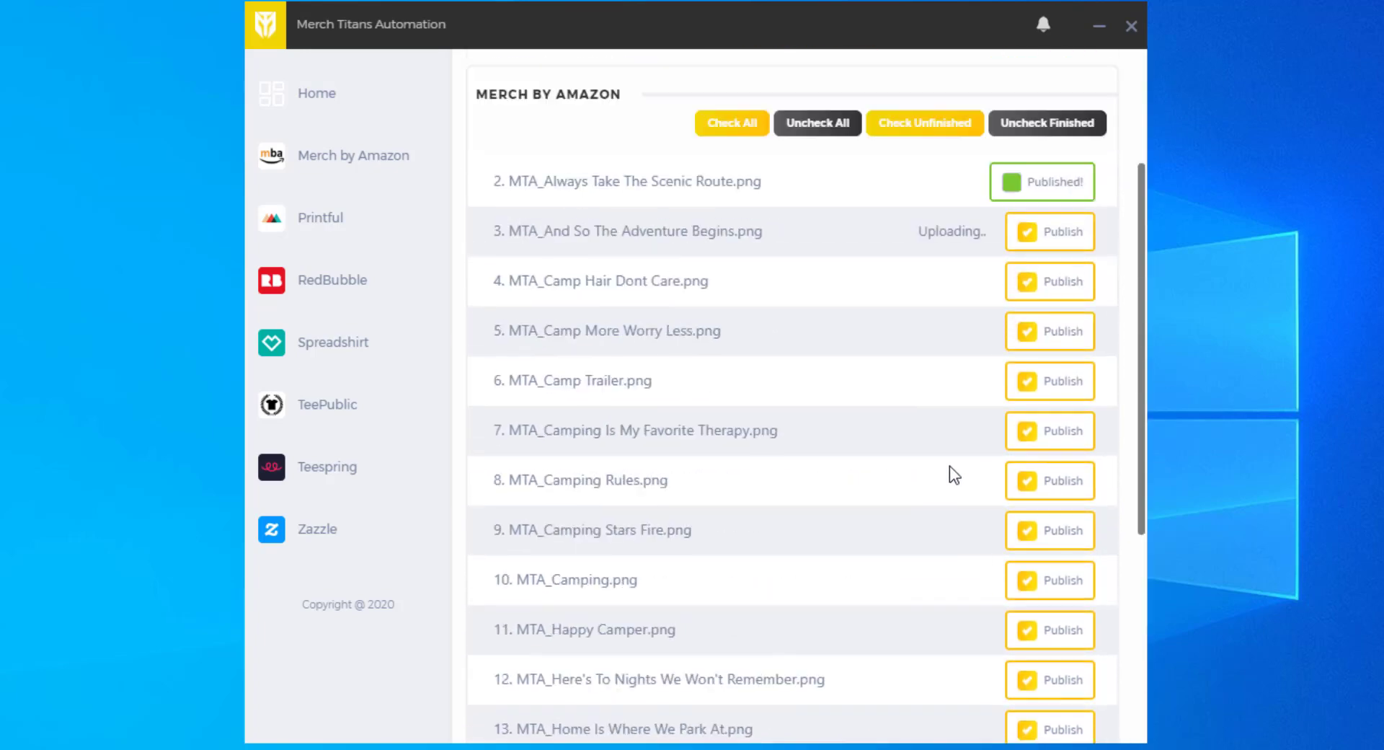
{"action": "scroll", "coordinate": [954, 475], "scroll_direction": "up", "scroll_amount": 3}
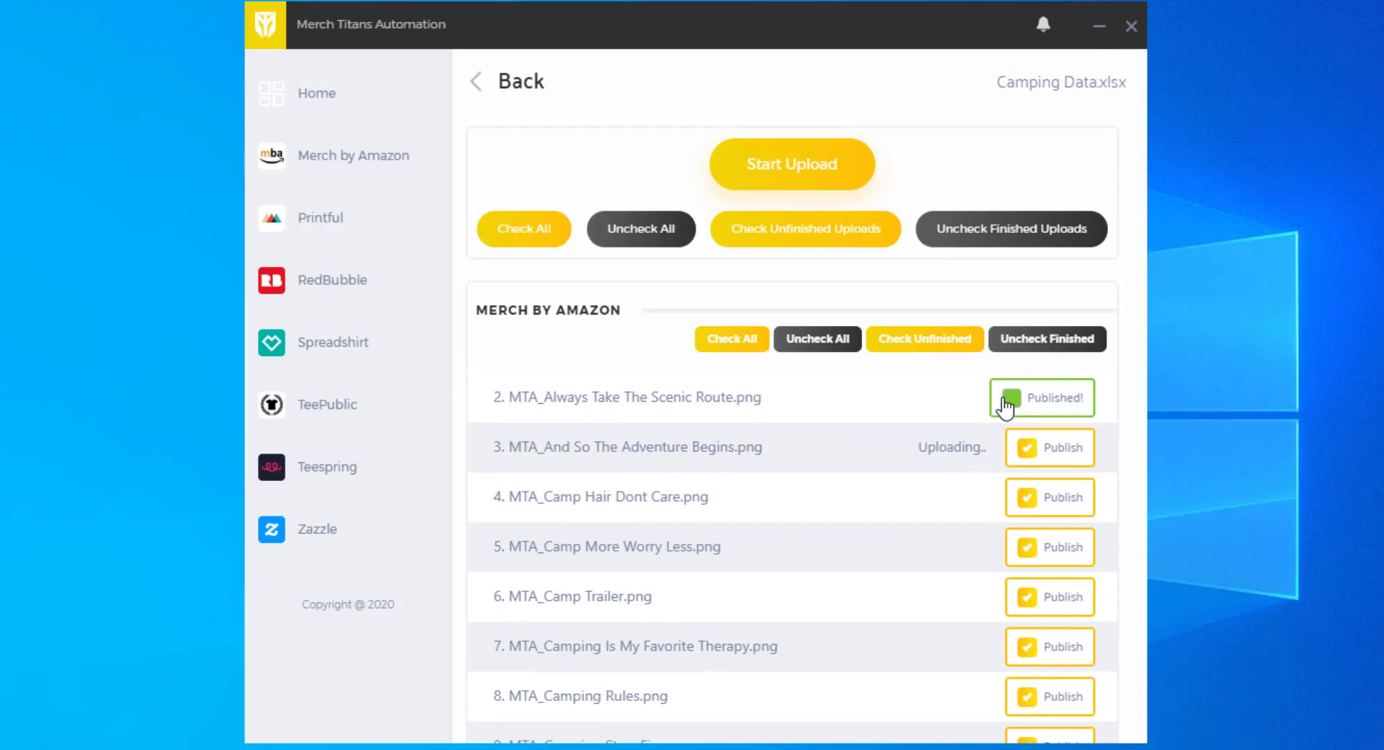
{"action": "scroll", "coordinate": [887, 461], "scroll_direction": "down", "scroll_amount": 5}
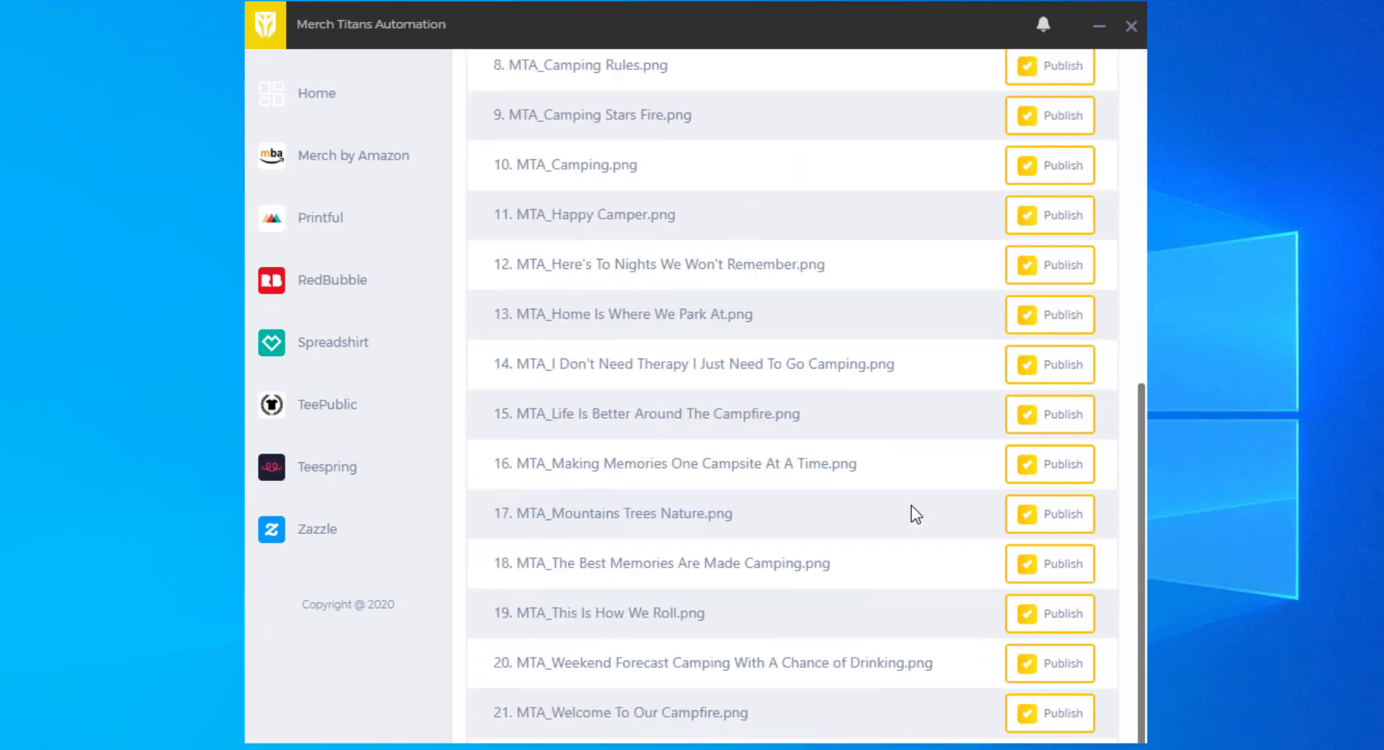
{"action": "scroll", "coordinate": [909, 497], "scroll_direction": "up", "scroll_amount": 8}
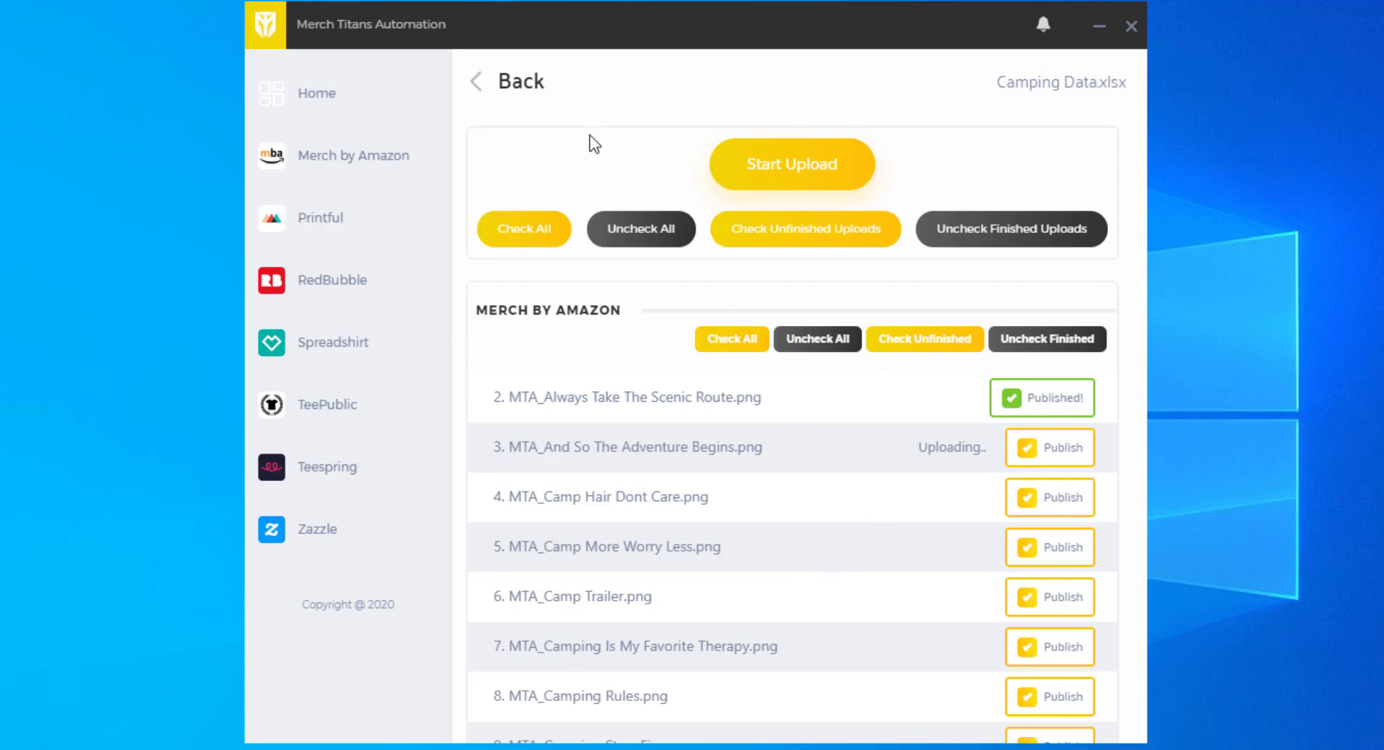
{"action": "left_click", "coordinate": [508, 84]}
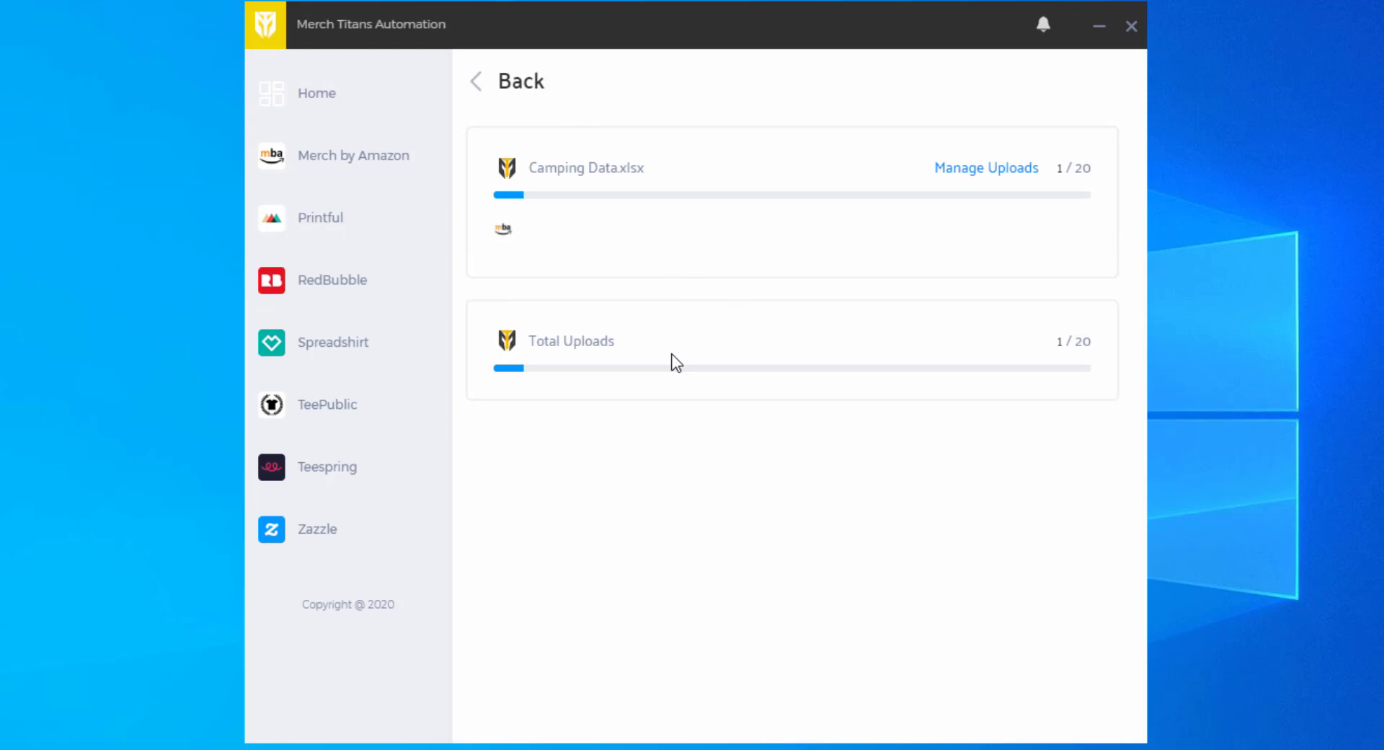
{"action": "left_click", "coordinate": [516, 86]}
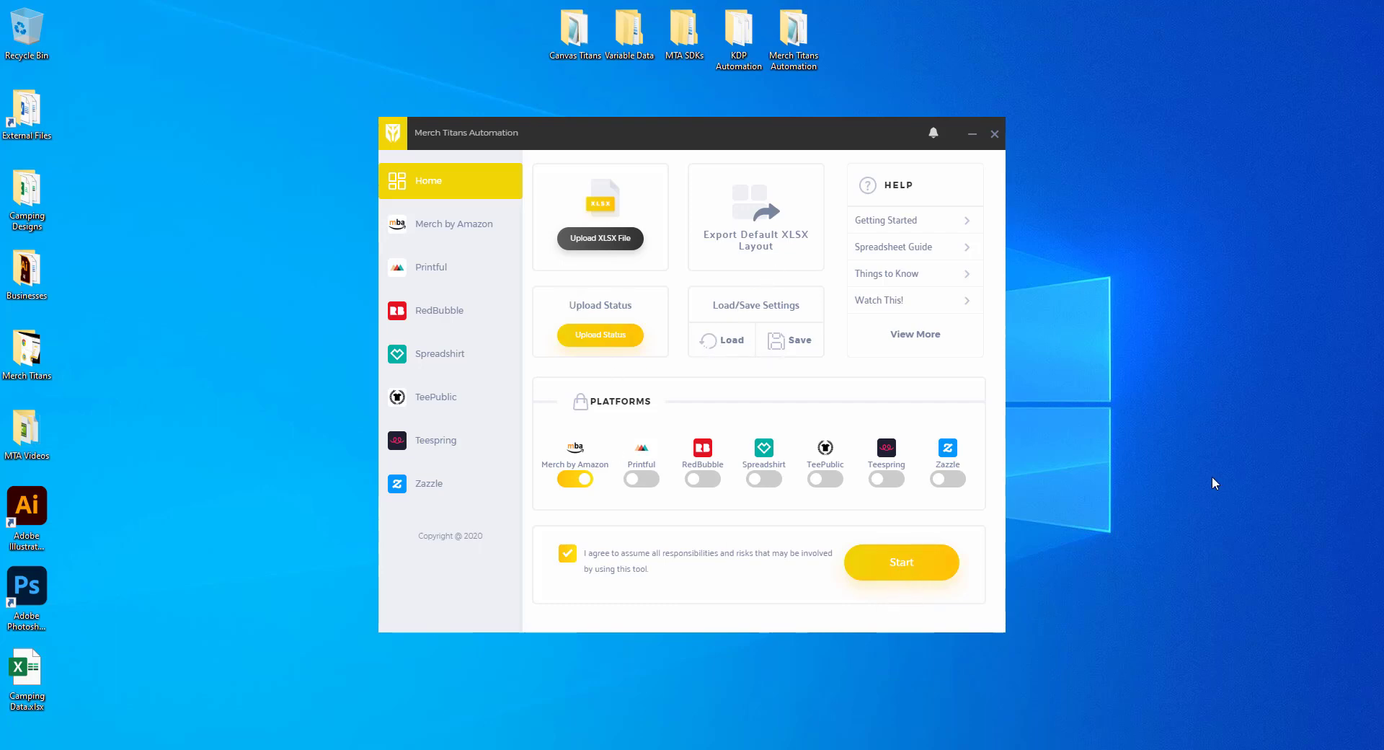
Review the upload status and the managed uploads of Camping Data.xlsx again, and go back to the home page.
{"action": "left_click", "coordinate": [603, 337]}
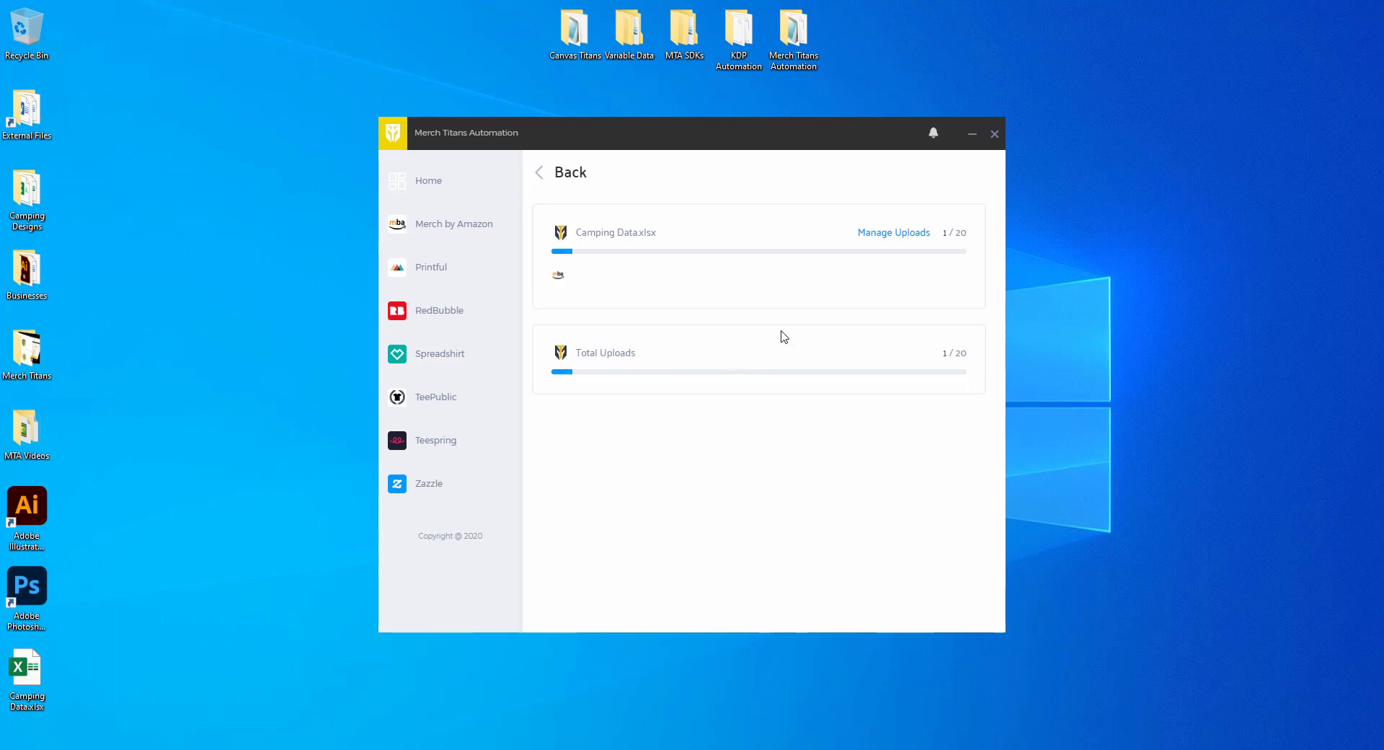
{"action": "left_click", "coordinate": [890, 233]}
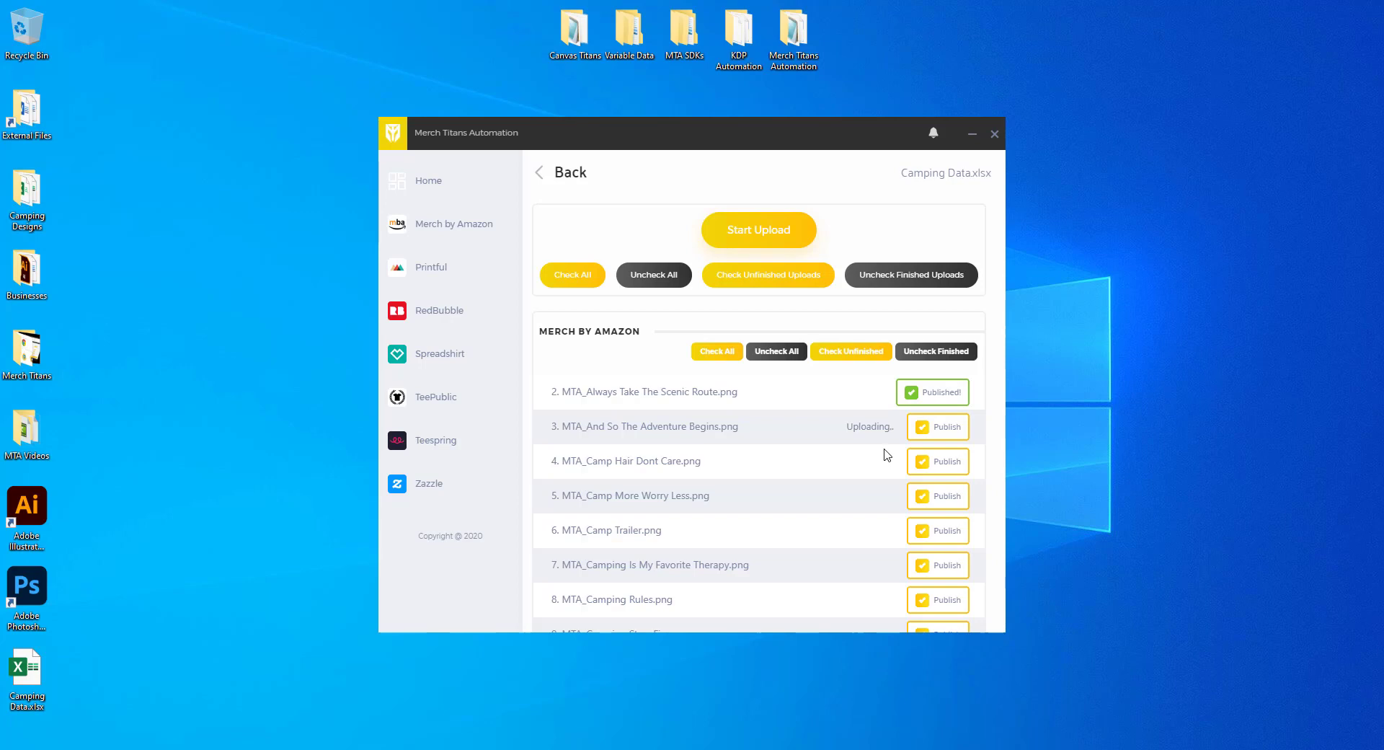
{"action": "left_click", "coordinate": [568, 176]}
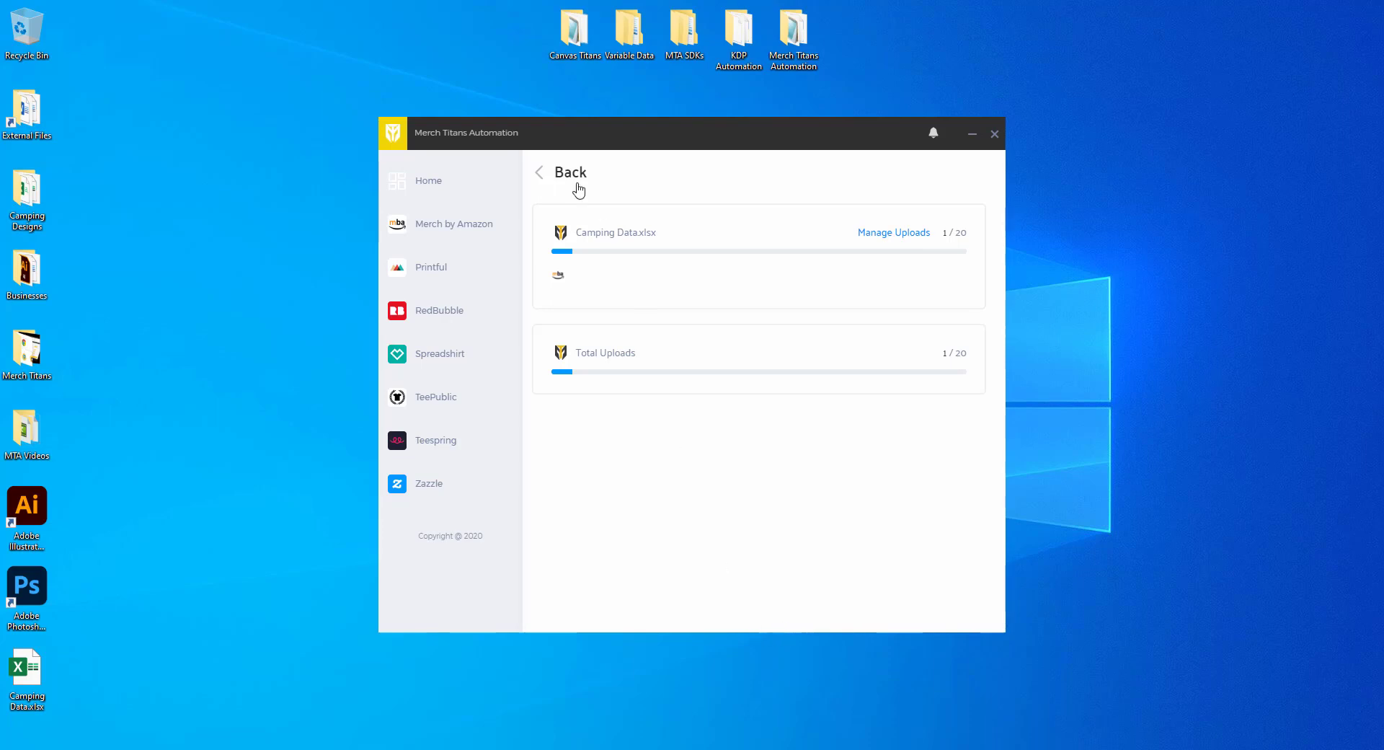
{"action": "left_click", "coordinate": [910, 234]}
{"action": "scroll", "coordinate": [893, 516], "scroll_direction": "down", "scroll_amount": 5}
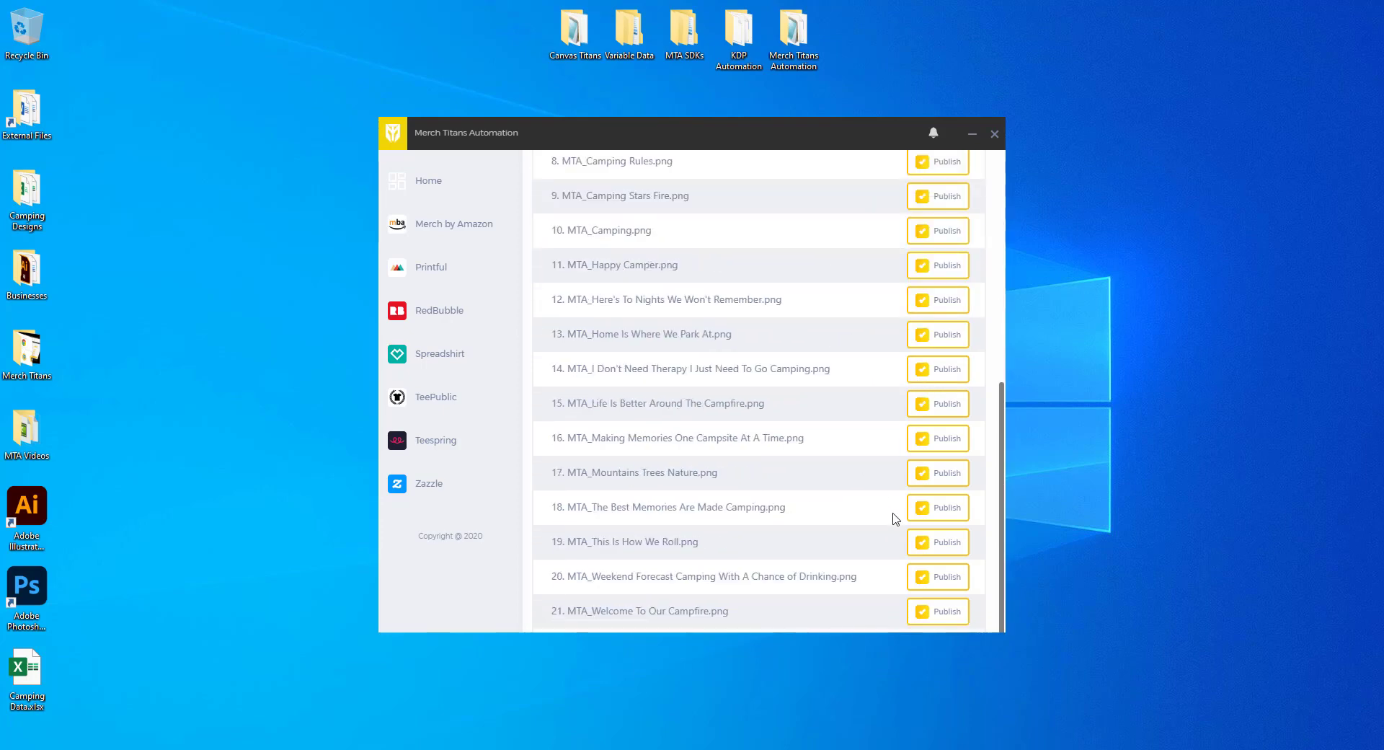
{"action": "scroll", "coordinate": [901, 522], "scroll_direction": "up", "scroll_amount": 5}
{"action": "left_click", "coordinate": [570, 180]}
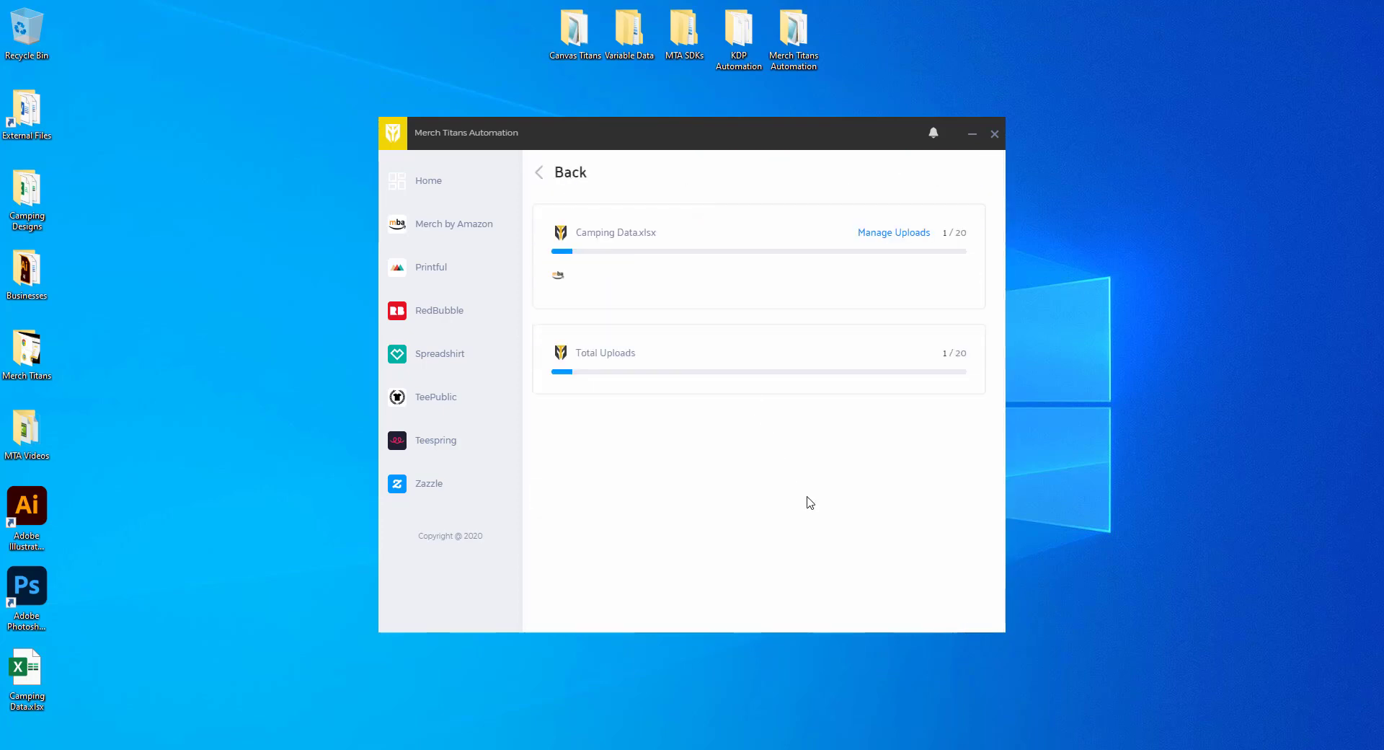
{"action": "left_click", "coordinate": [446, 189]}
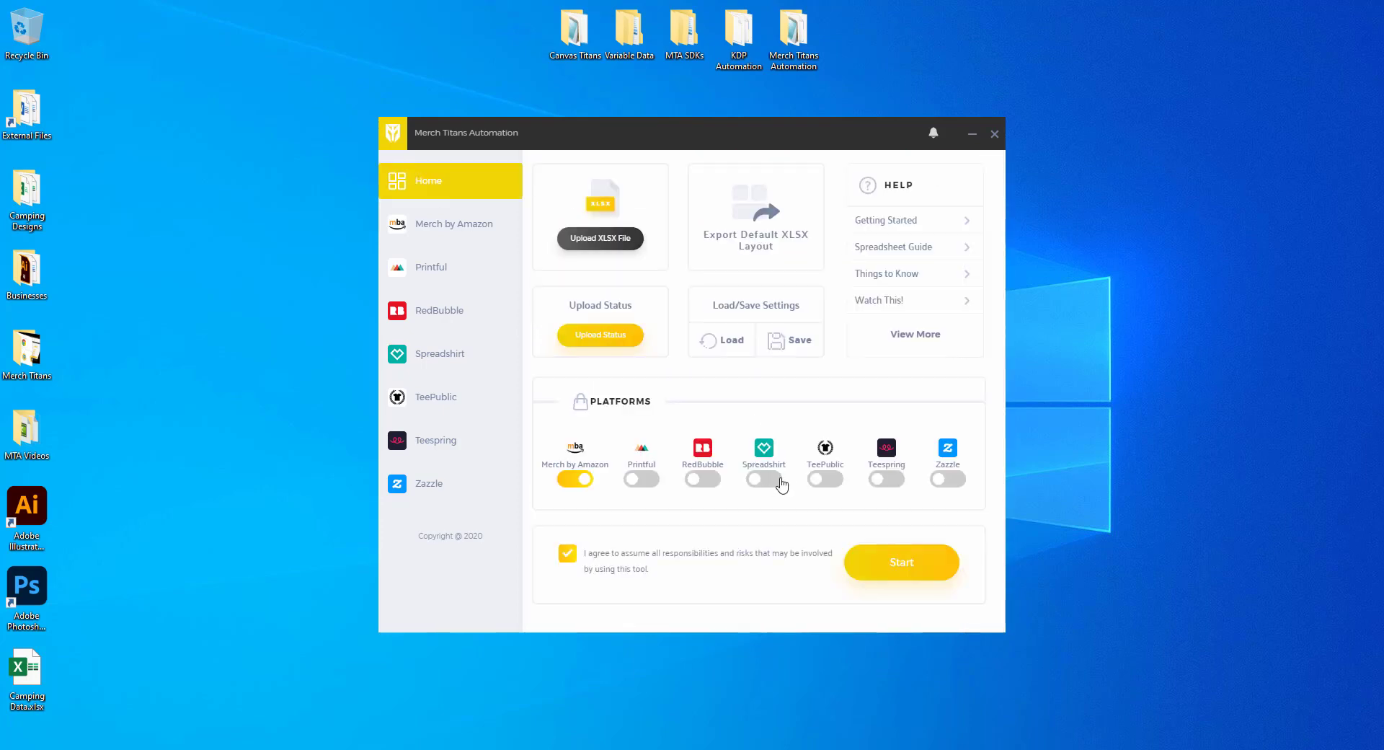